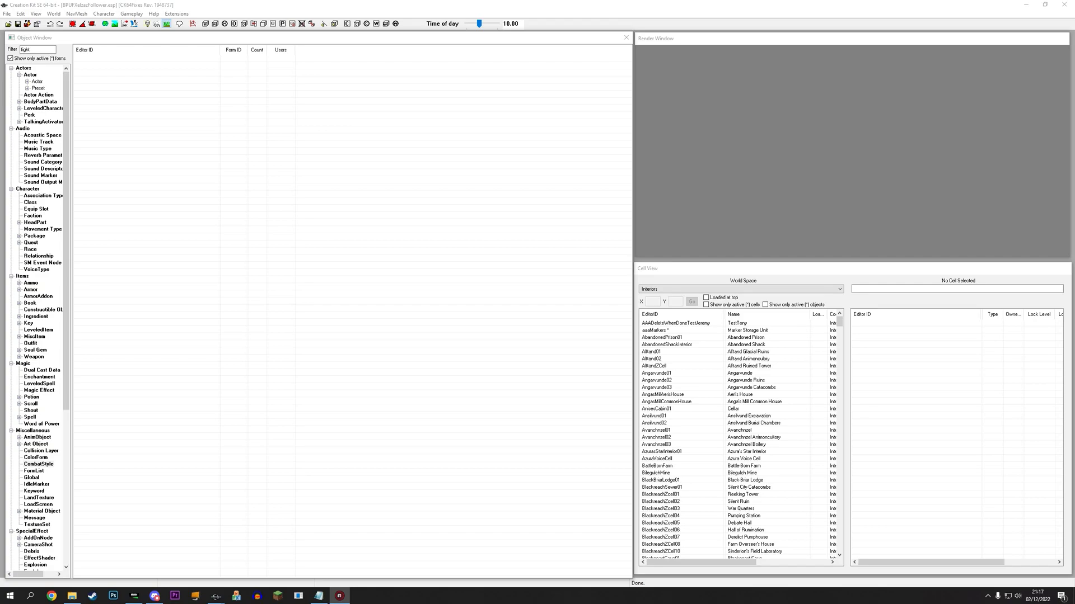
Clear the object filter and review the general, melee, close-range and long-range settings of the BPUFXelzazCombatStyle combat style without changing it
{"action": "double_click", "coordinate": [26, 49]}
{"action": "key", "text": "BackSpace"}
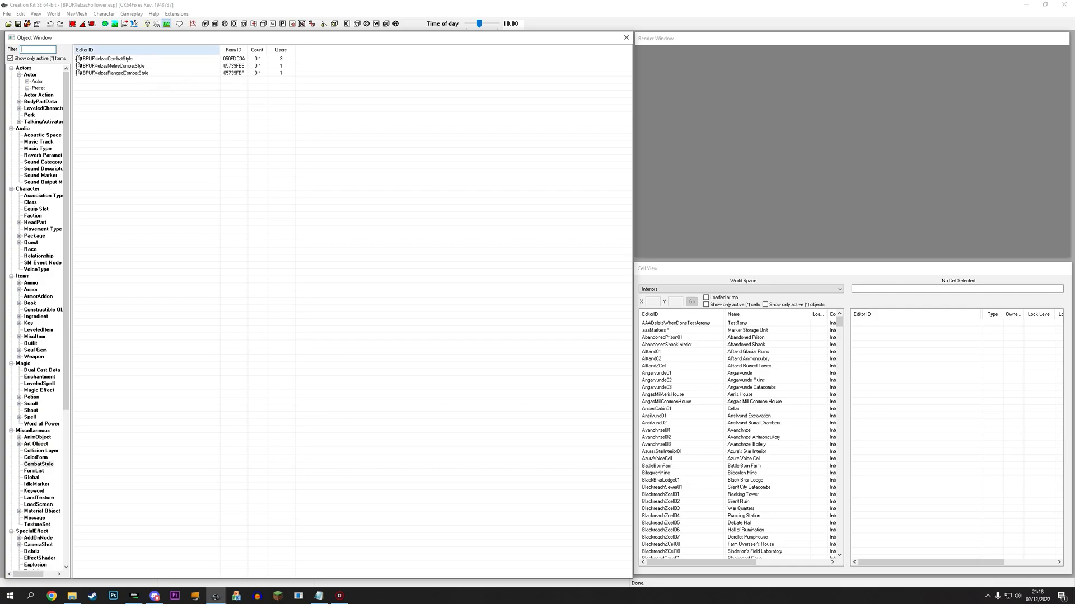
{"action": "left_click", "coordinate": [121, 58]}
{"action": "double_click", "coordinate": [106, 58]}
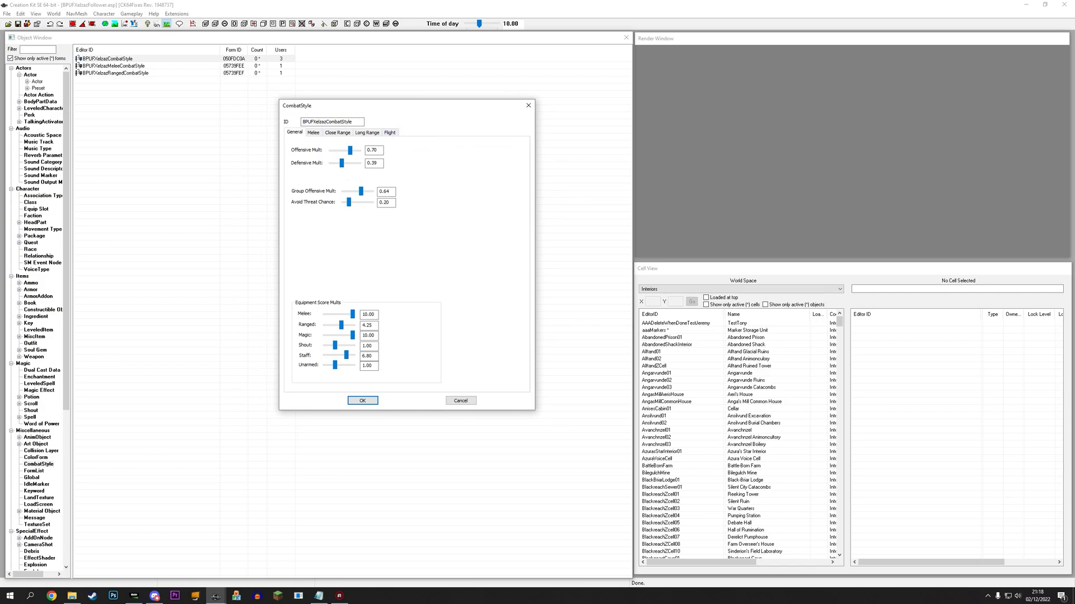
{"action": "left_click_drag", "start_coordinate": [467, 109], "coordinate": [520, 96]}
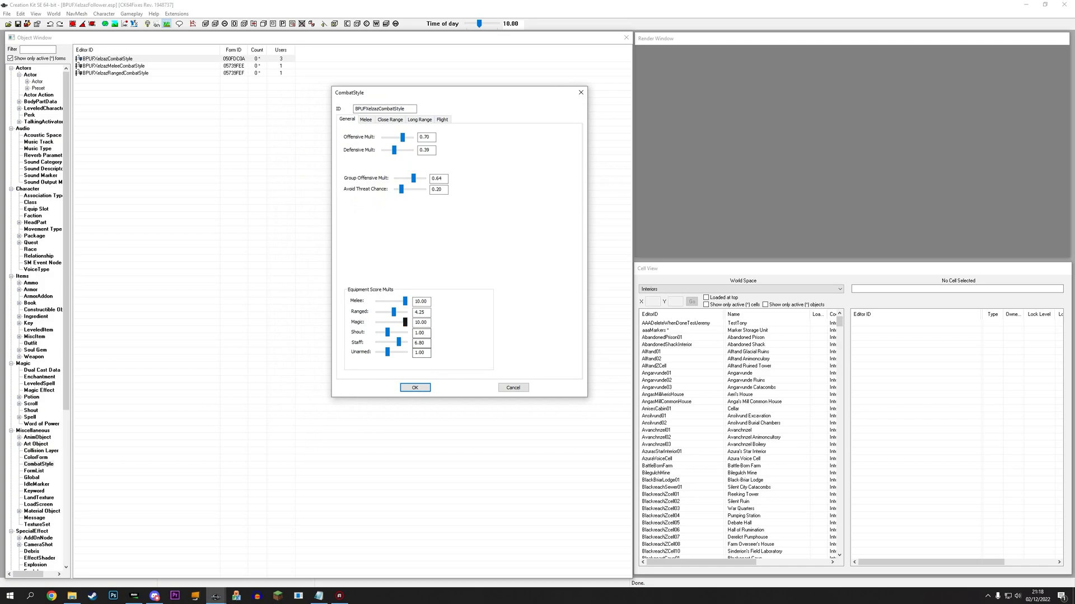
{"action": "left_click", "coordinate": [365, 119]}
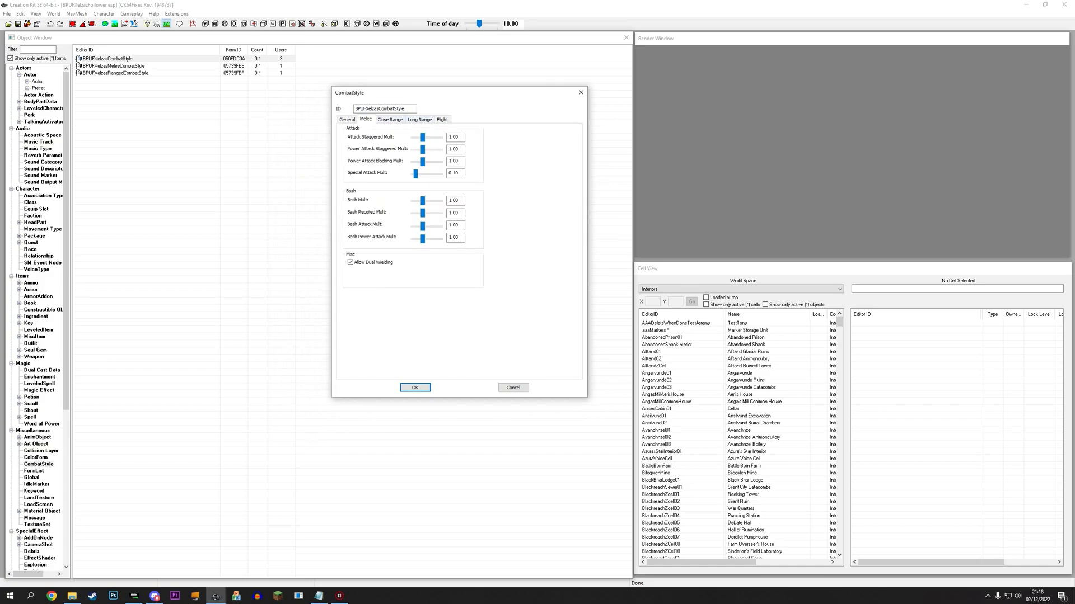
{"action": "left_click", "coordinate": [389, 119]}
{"action": "left_click", "coordinate": [419, 119]}
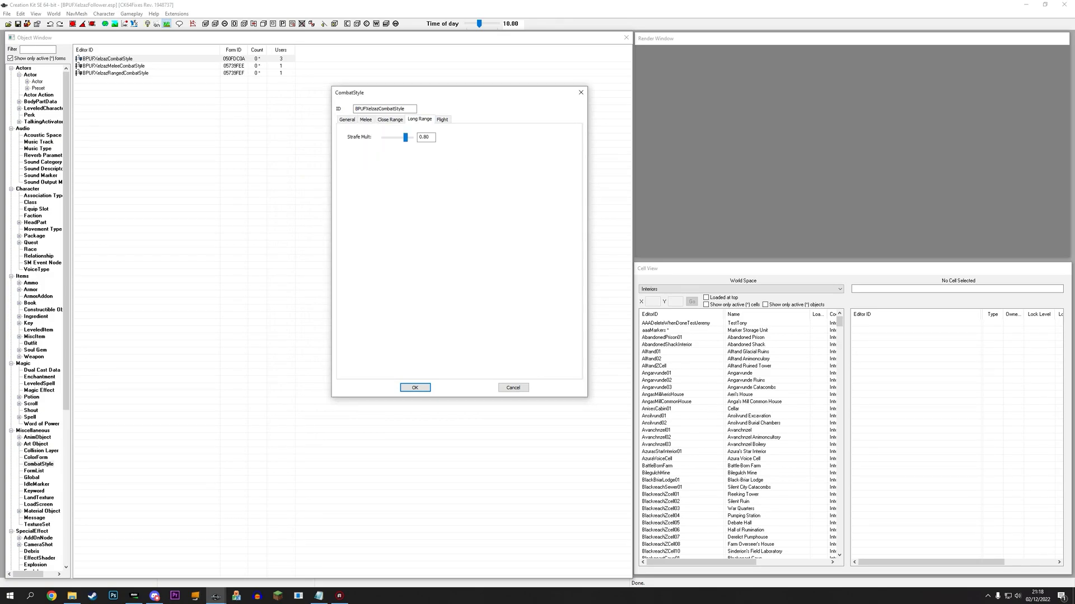
{"action": "left_click", "coordinate": [347, 119]}
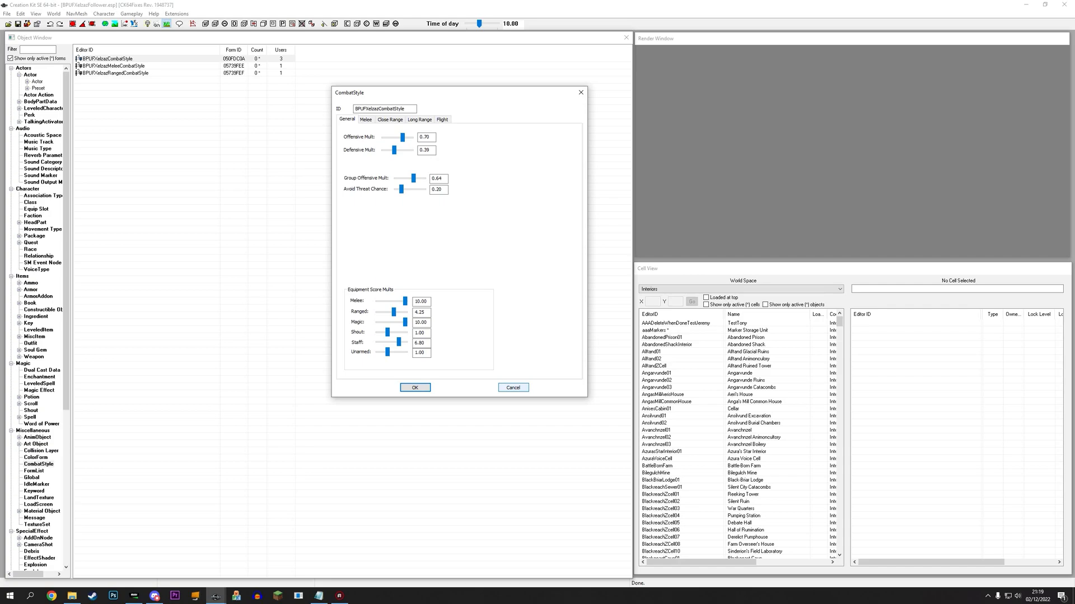
{"action": "left_click", "coordinate": [513, 388]}
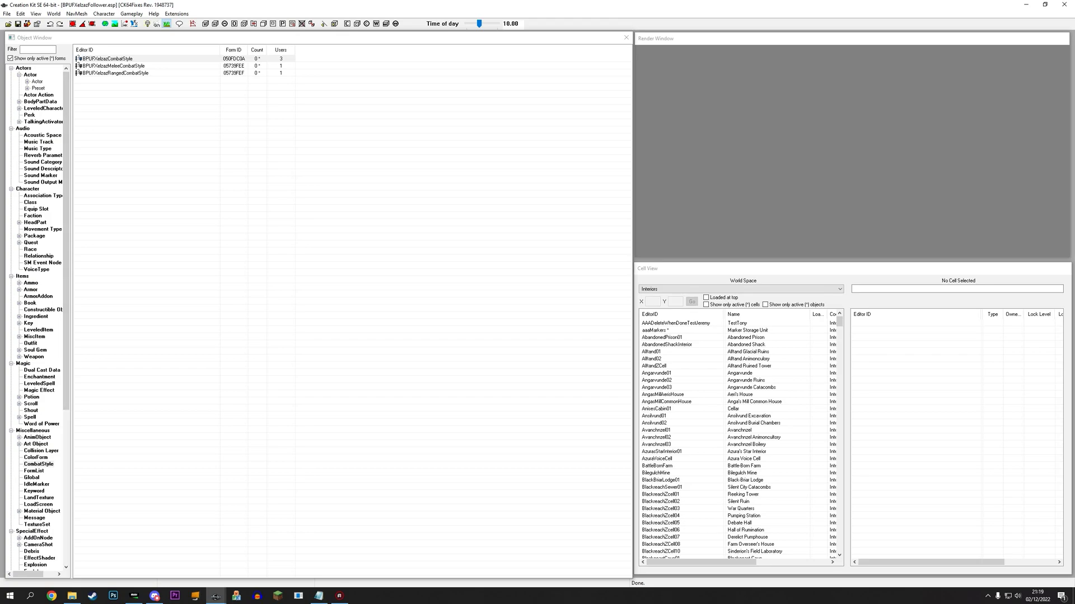
Filter the global variables by "combat" and inspect the BPUFXelzazAlternateCombatStyle global without changing it
{"action": "left_click", "coordinate": [31, 478]}
{"action": "scroll", "coordinate": [37, 319], "scroll_direction": "down", "scroll_amount": 4}
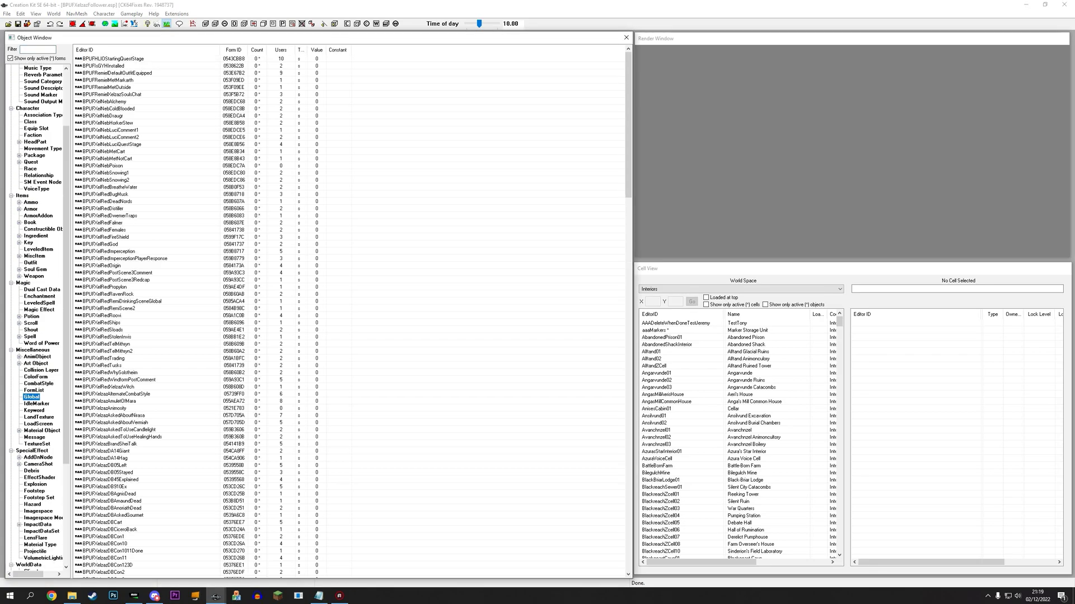
{"action": "scroll", "coordinate": [36, 319], "scroll_direction": "up", "scroll_amount": 4}
{"action": "left_click", "coordinate": [38, 50]}
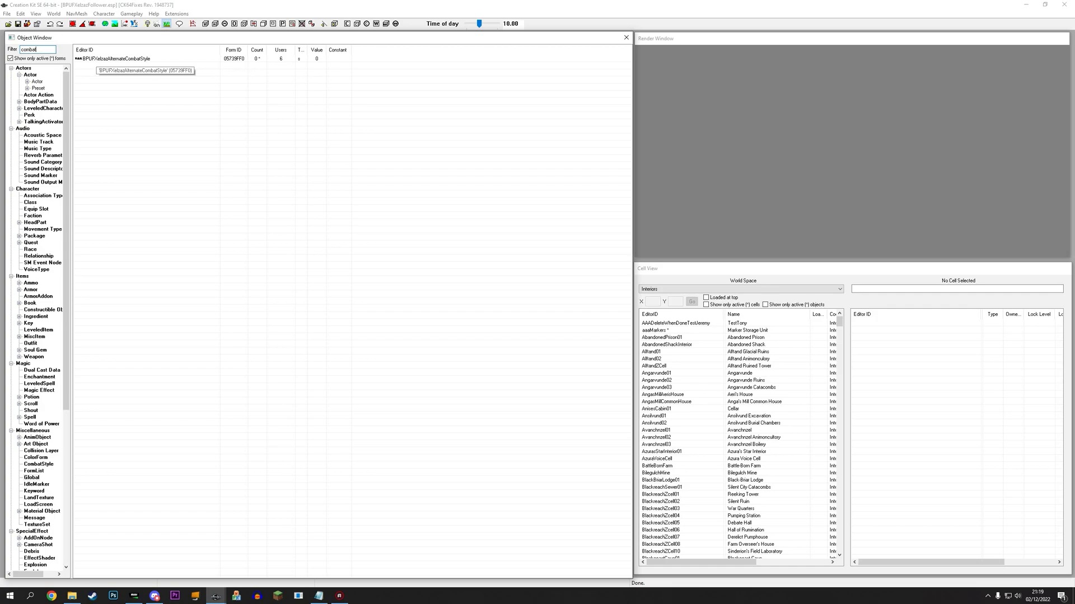
{"action": "double_click", "coordinate": [96, 59]}
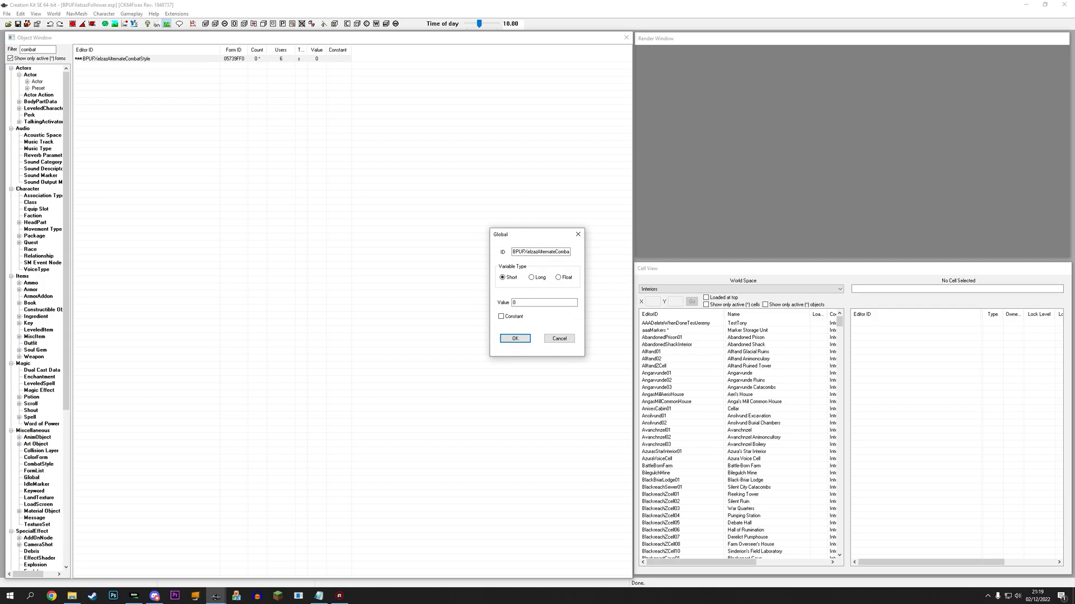
{"action": "left_click_drag", "start_coordinate": [541, 236], "coordinate": [543, 171]}
{"action": "left_click", "coordinate": [546, 237]}
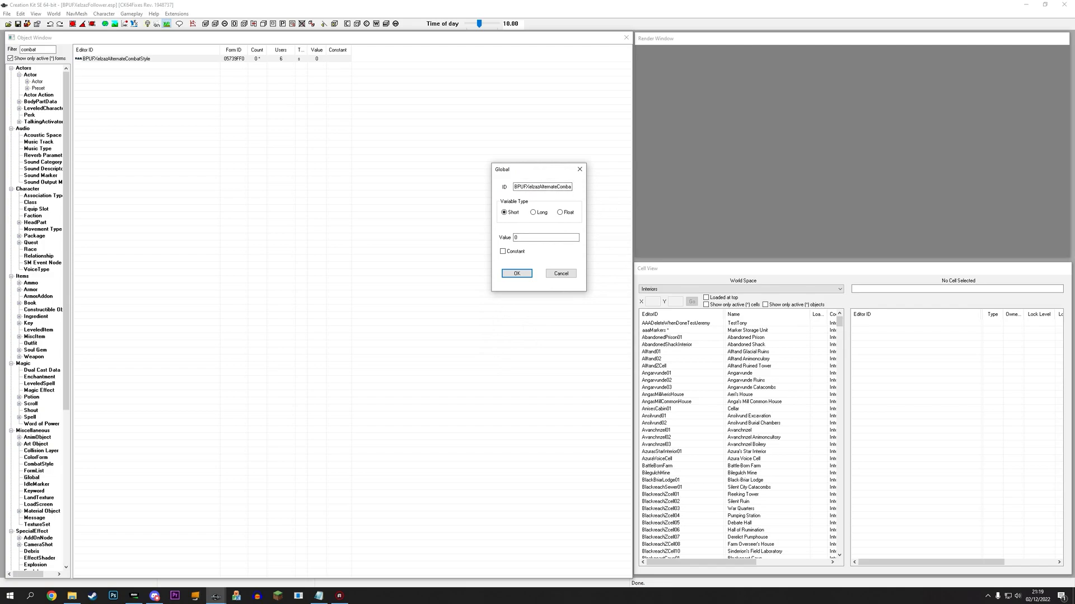
{"action": "left_click_drag", "start_coordinate": [544, 170], "coordinate": [510, 114]}
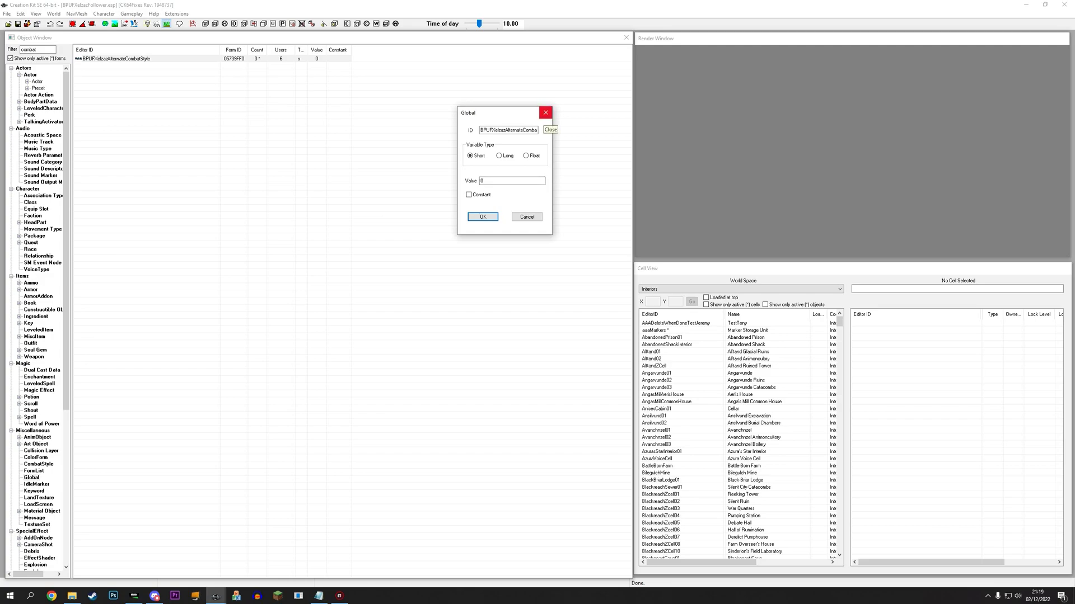
{"action": "left_click", "coordinate": [546, 112]}
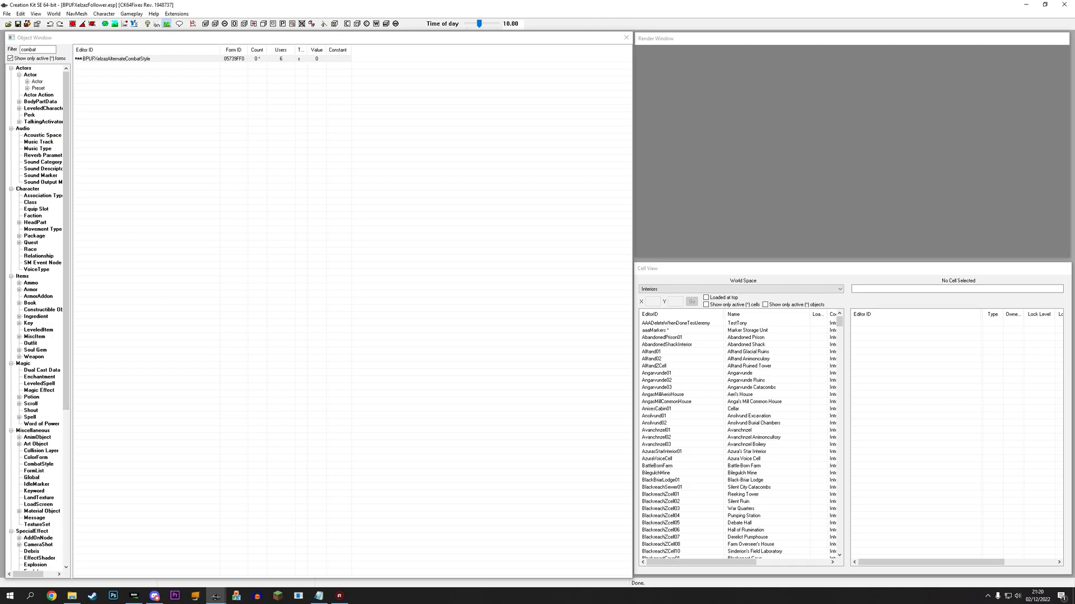
List the character packages and filter them by "fight"
{"action": "left_click", "coordinate": [34, 235]}
{"action": "left_click", "coordinate": [44, 49]}
{"action": "double_click", "coordinate": [38, 49]}
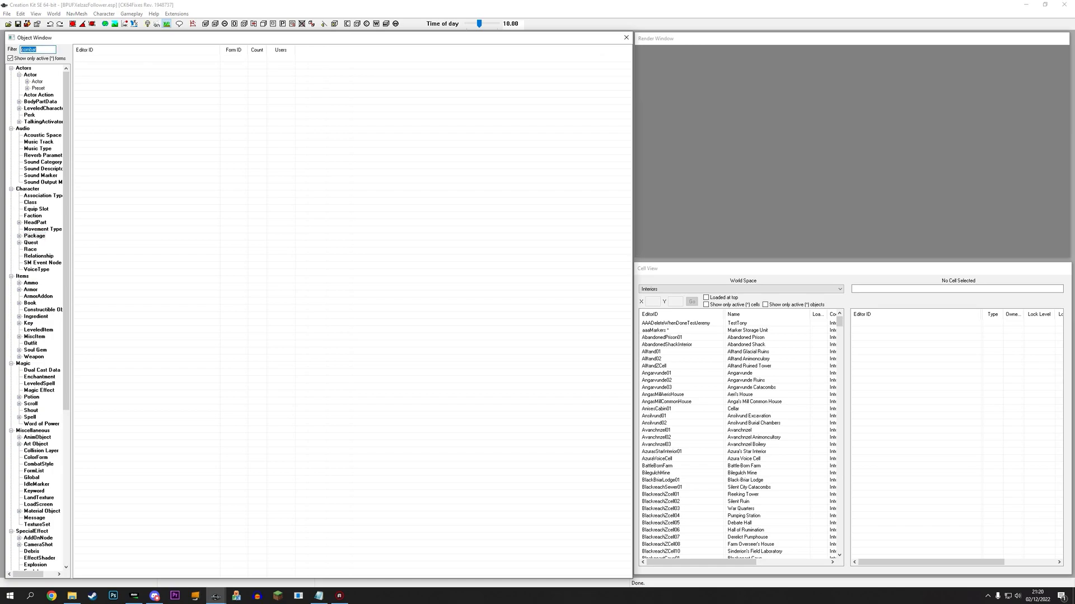
{"action": "type", "text": "fight"}
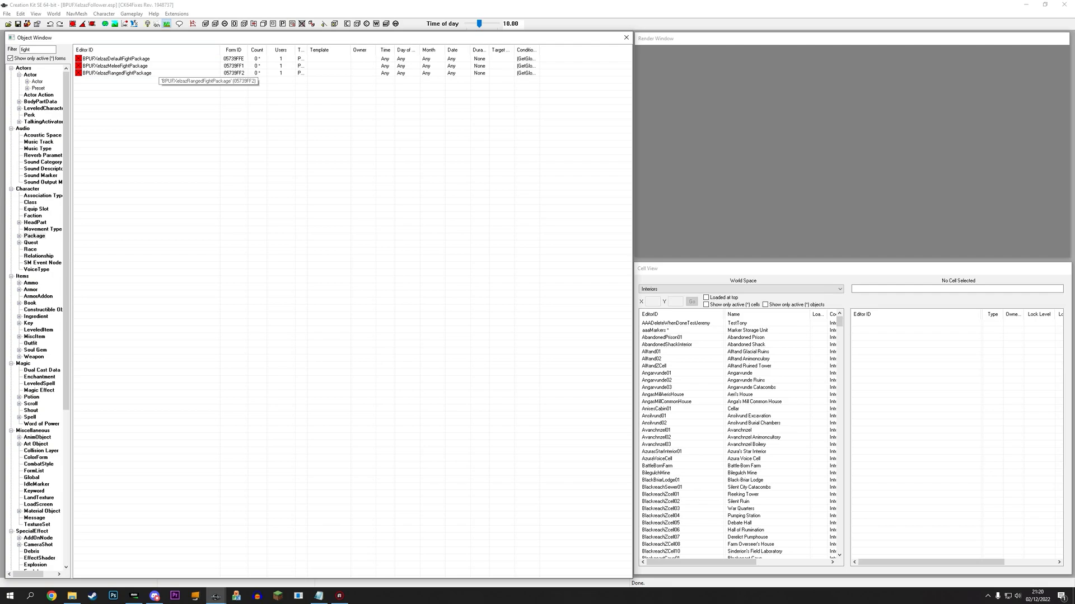
Start a new package and base it on the Follow package template
{"action": "left_click", "coordinate": [158, 66]}
{"action": "right_click", "coordinate": [162, 88]}
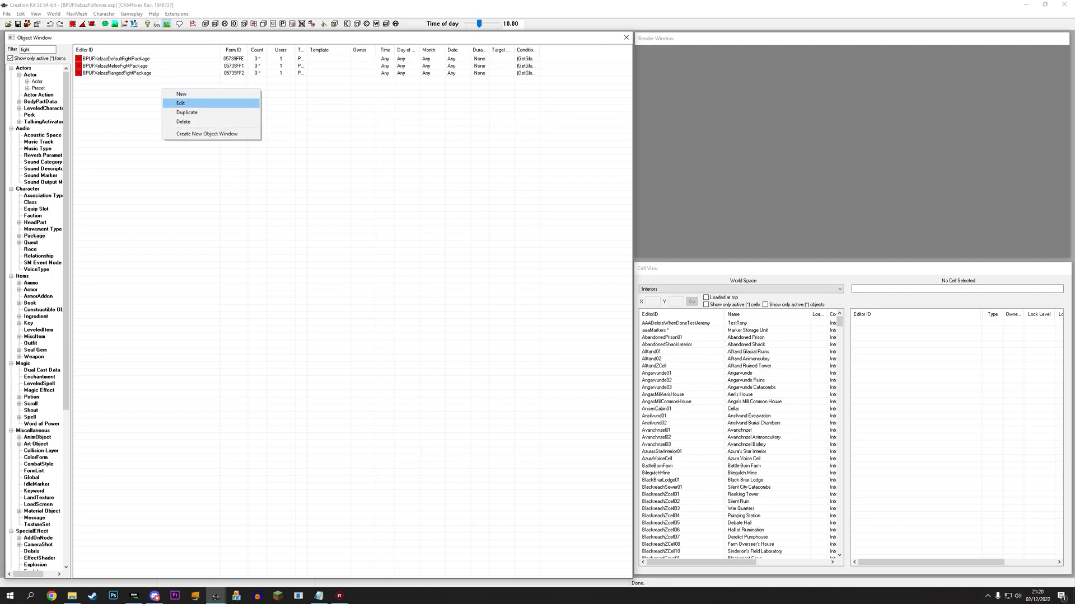
{"action": "left_click", "coordinate": [174, 93]}
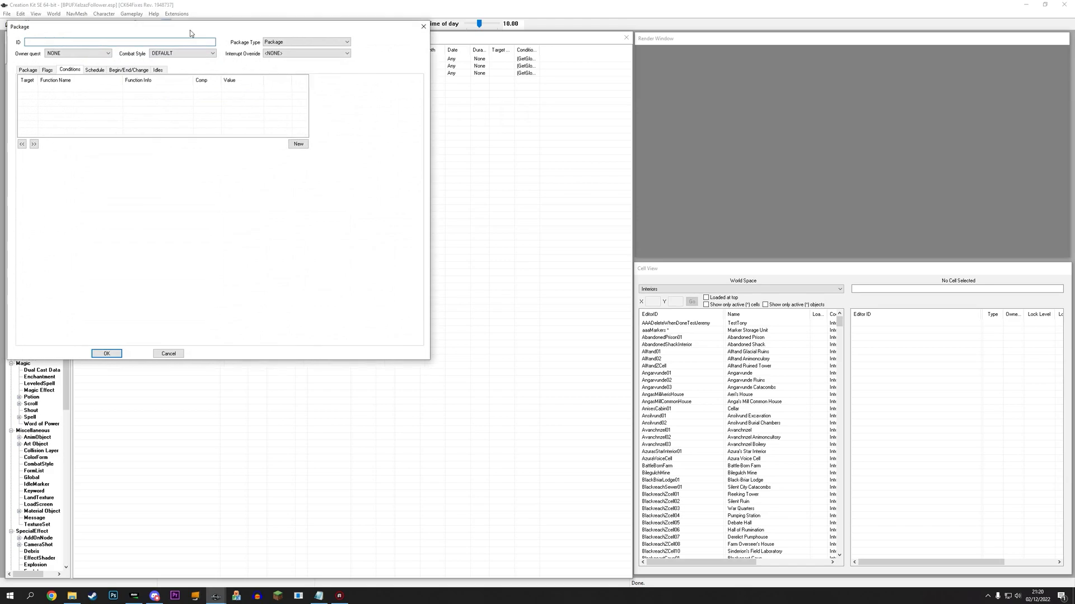
{"action": "left_click_drag", "start_coordinate": [189, 30], "coordinate": [593, 88]}
{"action": "left_click", "coordinate": [428, 127]}
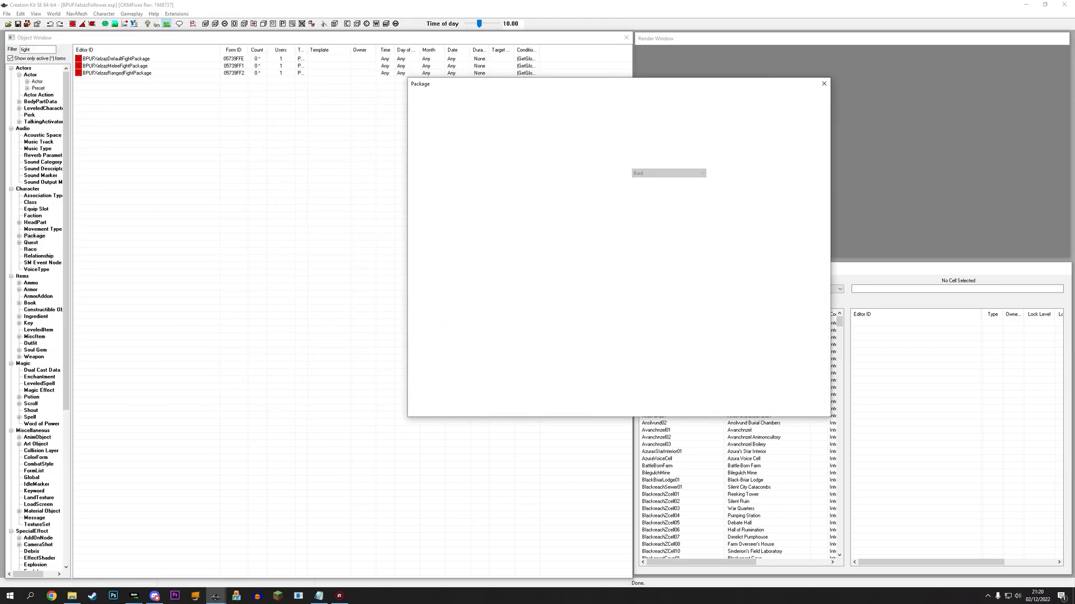
{"action": "left_click", "coordinate": [680, 138]}
{"action": "left_click", "coordinate": [679, 137]}
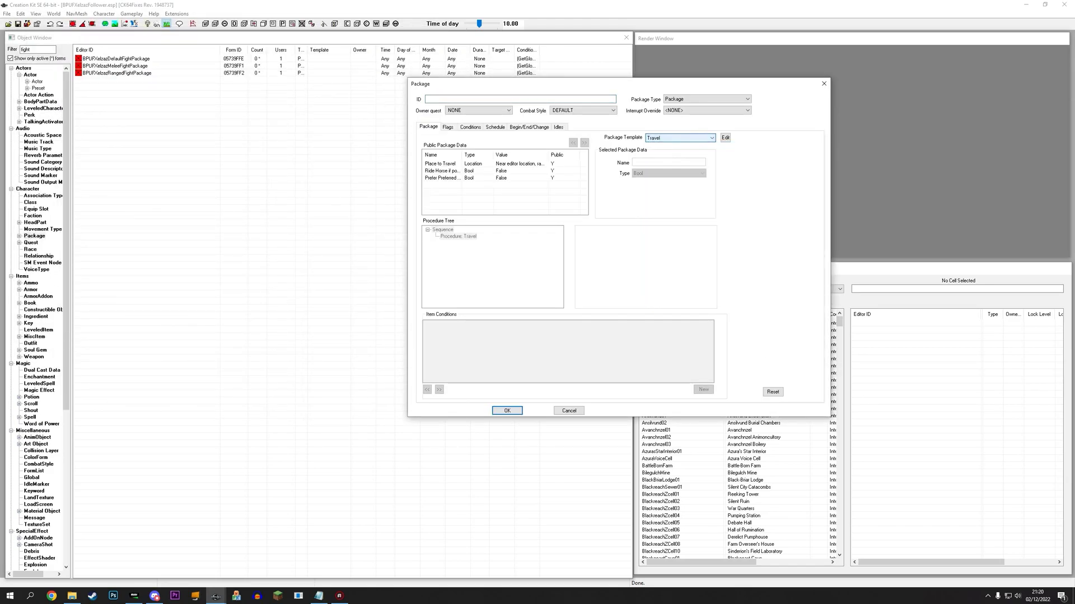
{"action": "key", "text": "alt+Down"}
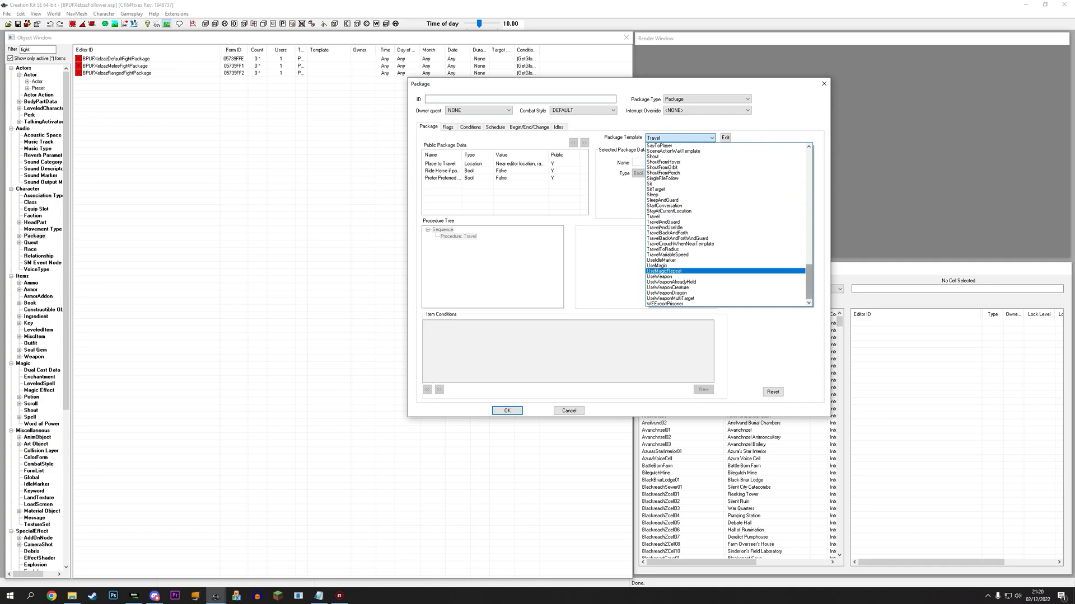
{"action": "left_click_drag", "start_coordinate": [808, 275], "coordinate": [808, 223]}
{"action": "left_click", "coordinate": [672, 195]}
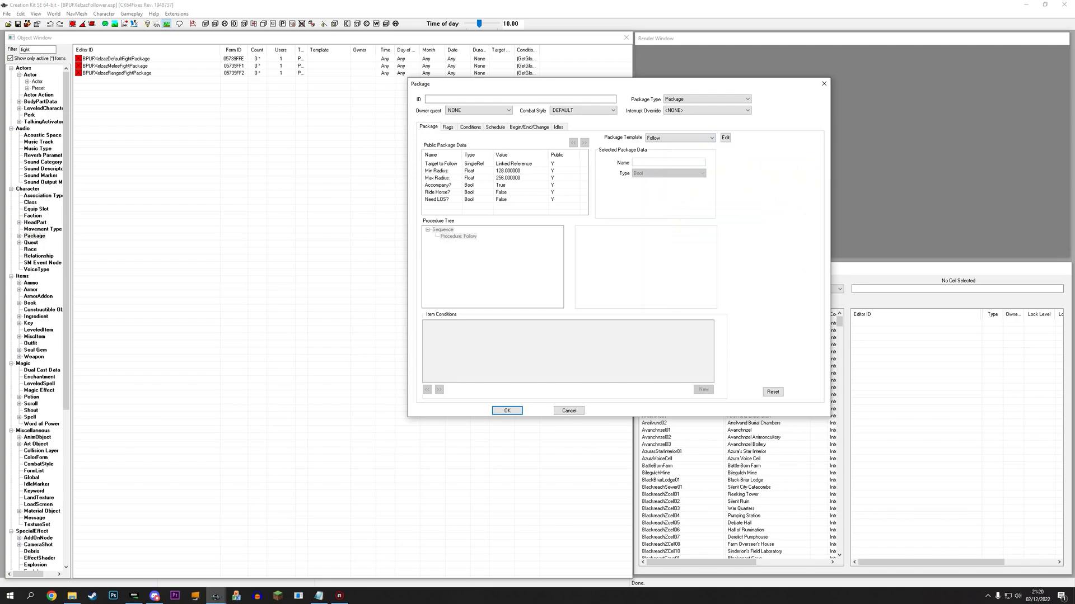
Set the package template to None and select the Follow procedure in the procedure tree
{"action": "left_click", "coordinate": [679, 138]}
{"action": "scroll", "coordinate": [679, 211], "scroll_direction": "up", "scroll_amount": 5}
{"action": "left_click_drag", "start_coordinate": [808, 222], "coordinate": [809, 167]}
{"action": "left_click", "coordinate": [671, 146]}
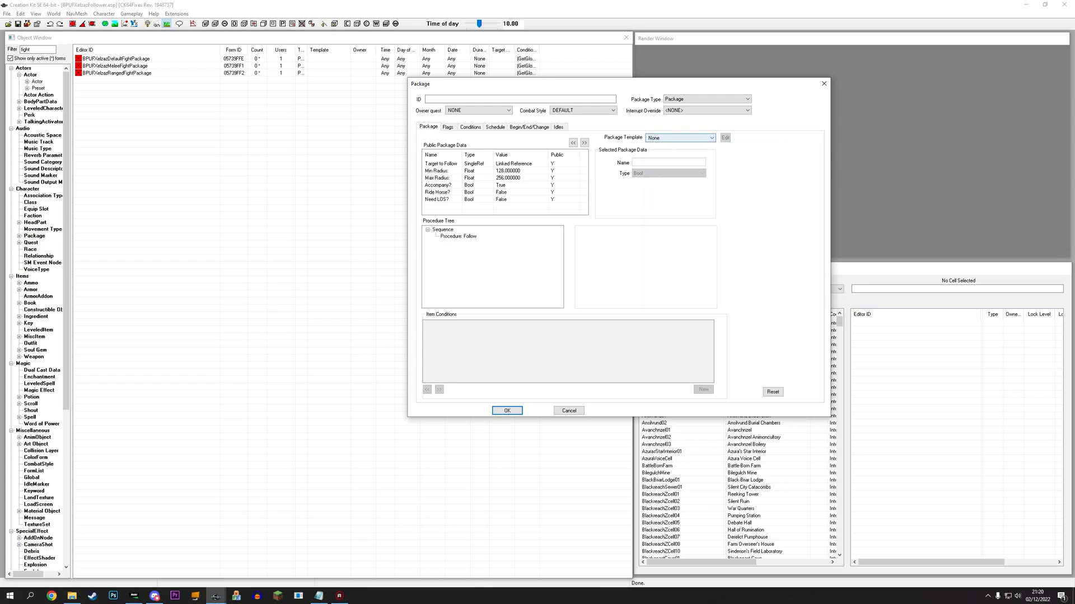
{"action": "left_click", "coordinate": [457, 236]}
{"action": "left_click", "coordinate": [679, 138]}
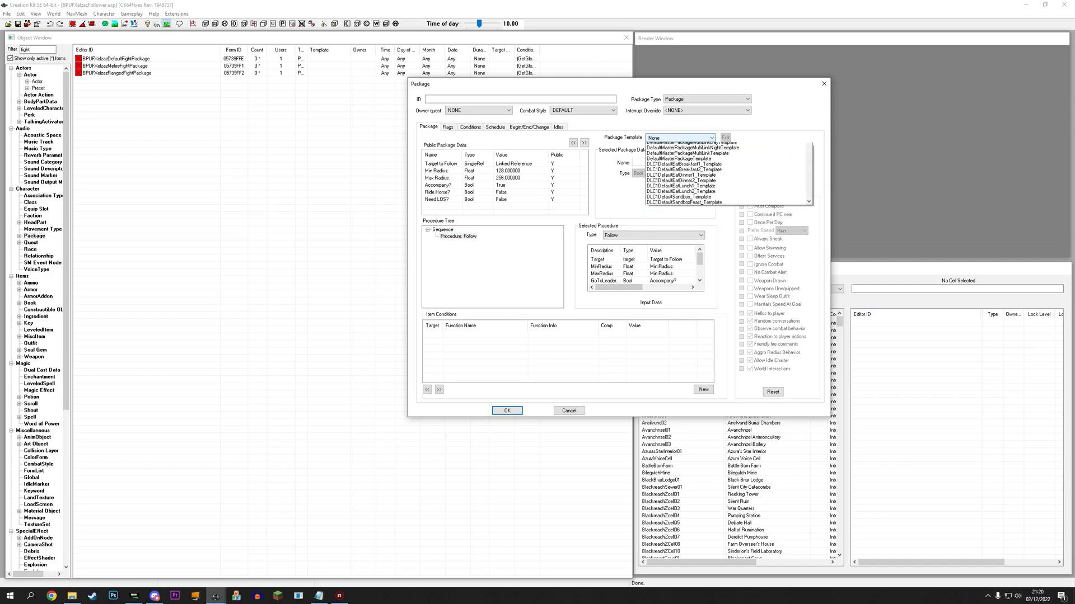
{"action": "key", "text": "Home"}
{"action": "key", "text": "Return"}
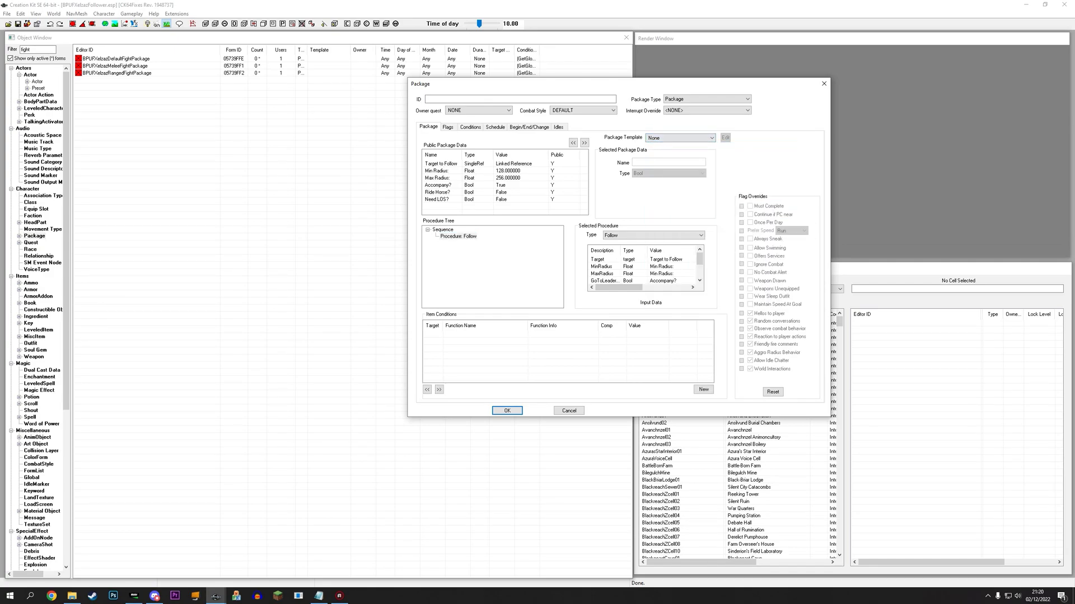
{"action": "left_click", "coordinate": [442, 229]}
{"action": "left_click", "coordinate": [458, 236]}
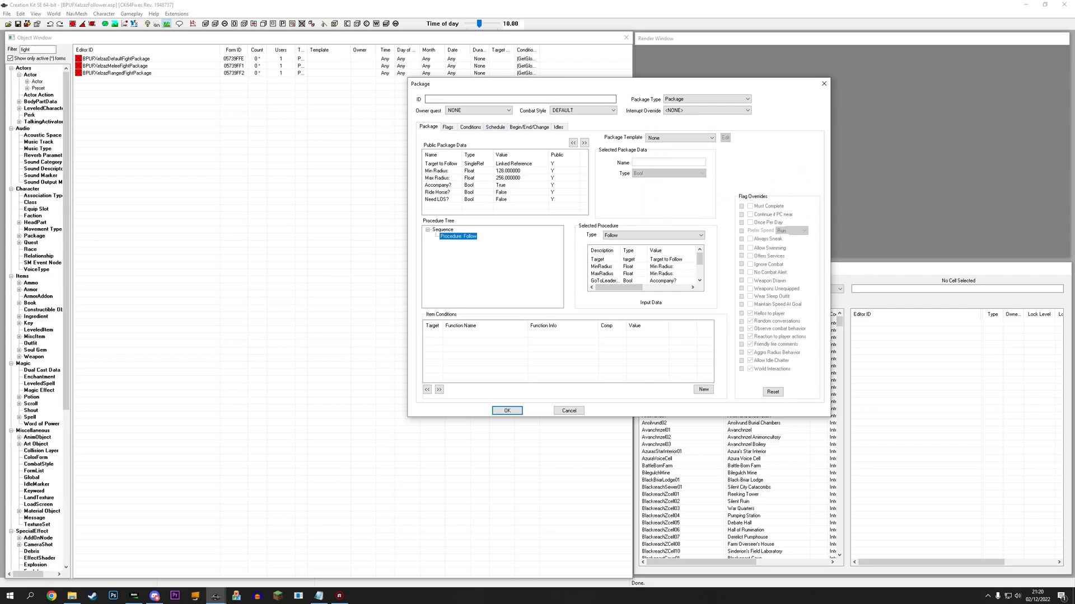
Set the new package's ID to BPUFXelzazMageFightPackage
{"action": "left_click", "coordinate": [427, 99]}
{"action": "type", "text": "BPUFXelzazMageFightPackage"}
{"action": "left_click_drag", "start_coordinate": [560, 83], "coordinate": [385, 102]}
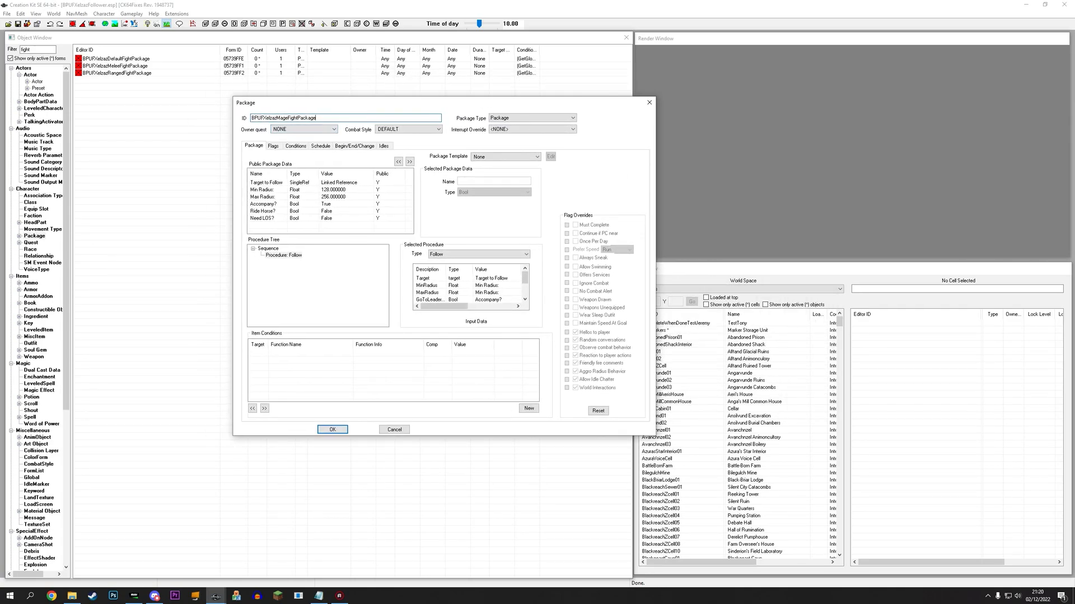
Assign the BPUFXelzazRangedCombatStyle combat style to the new package
{"action": "left_click", "coordinate": [409, 129]}
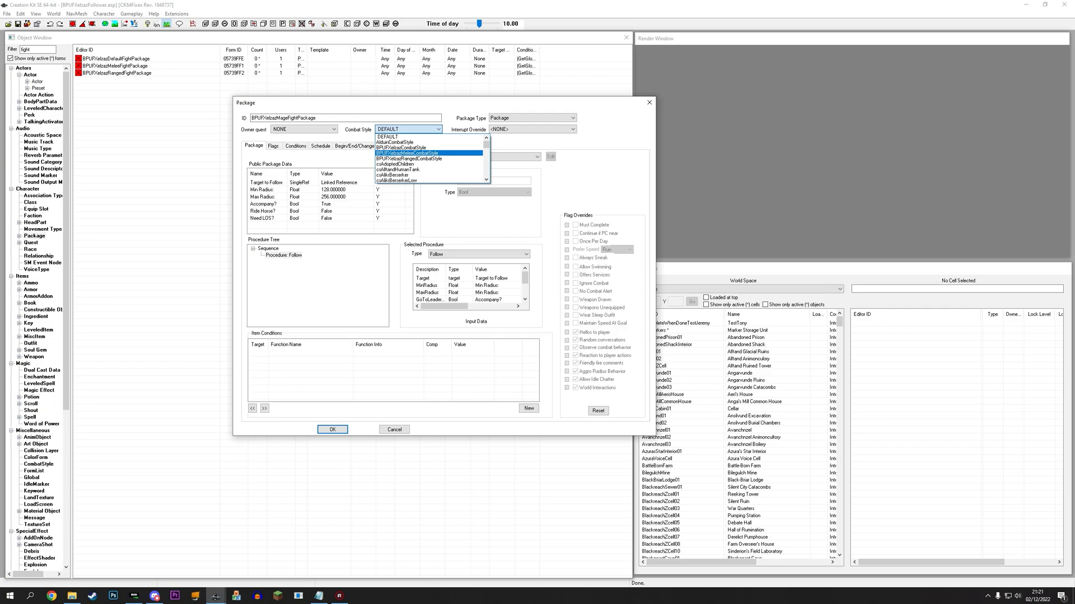
{"action": "key", "text": "Up"}
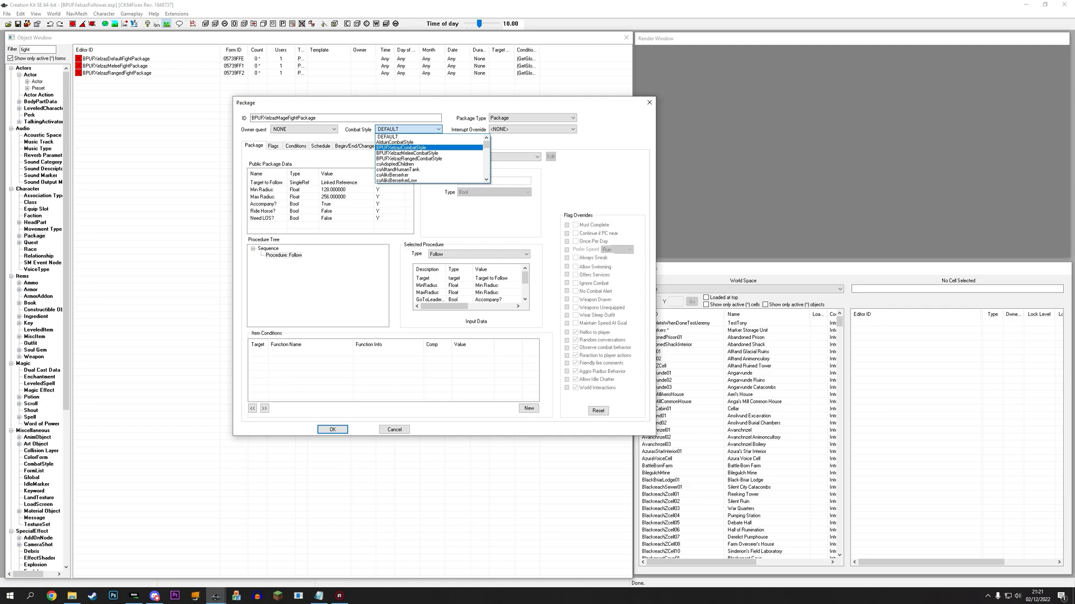
{"action": "key", "text": "Down"}
{"action": "key", "text": "Down"}
{"action": "key", "text": "Return"}
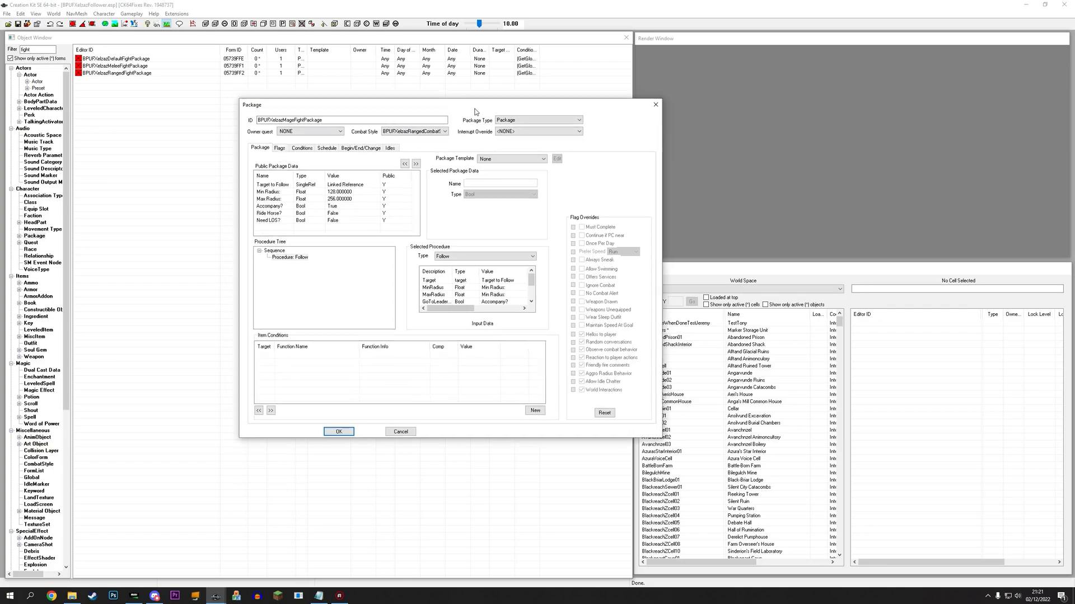
{"action": "left_click_drag", "start_coordinate": [468, 108], "coordinate": [488, 112]}
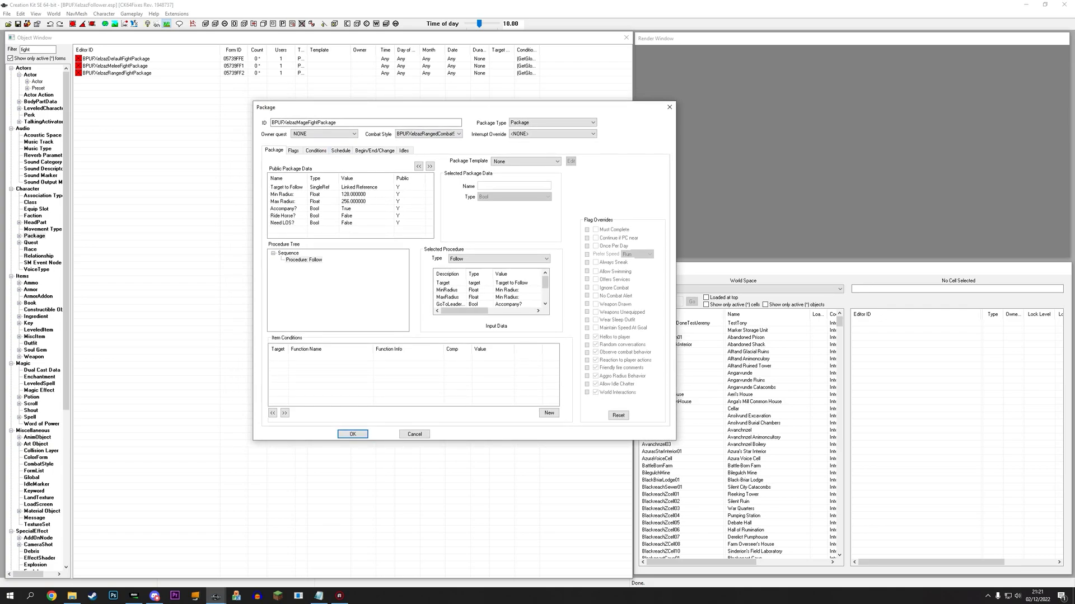
{"action": "left_click", "coordinate": [428, 133]}
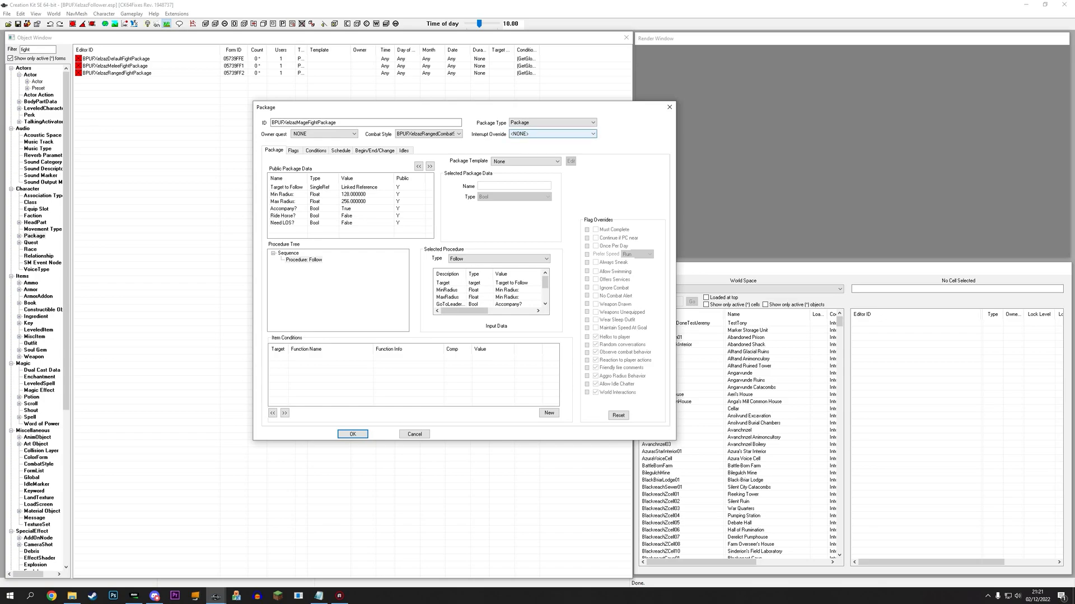
Set the new package's interrupt override to Combat
{"action": "left_click", "coordinate": [583, 134]}
{"action": "left_click", "coordinate": [586, 147]}
{"action": "left_click_drag", "start_coordinate": [482, 107], "coordinate": [430, 96]}
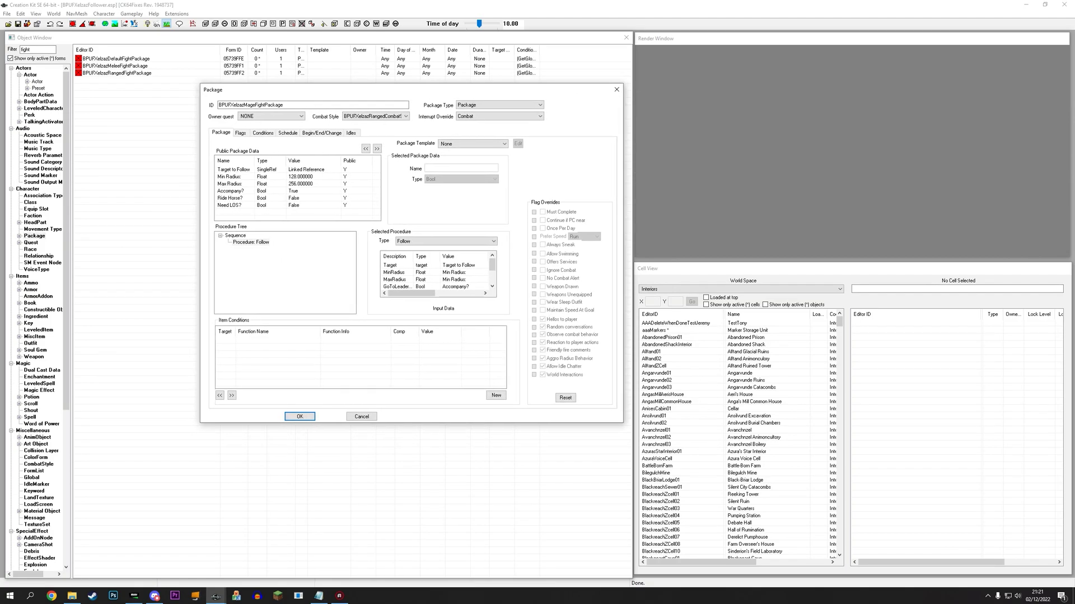
{"action": "mouse_move", "coordinate": [431, 95]}
{"action": "left_mouse_down"}
{"action": "mouse_move", "coordinate": [449, 93]}
{"action": "mouse_move", "coordinate": [424, 96]}
{"action": "left_mouse_up"}
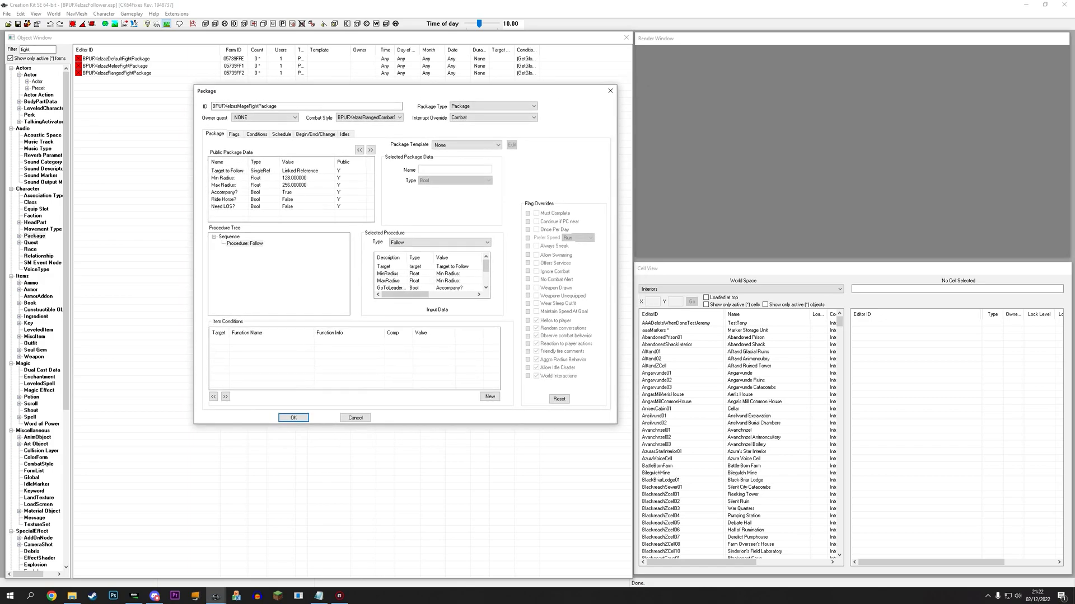
View the new package's conditions and close the package without saving it
{"action": "left_click", "coordinate": [256, 135]}
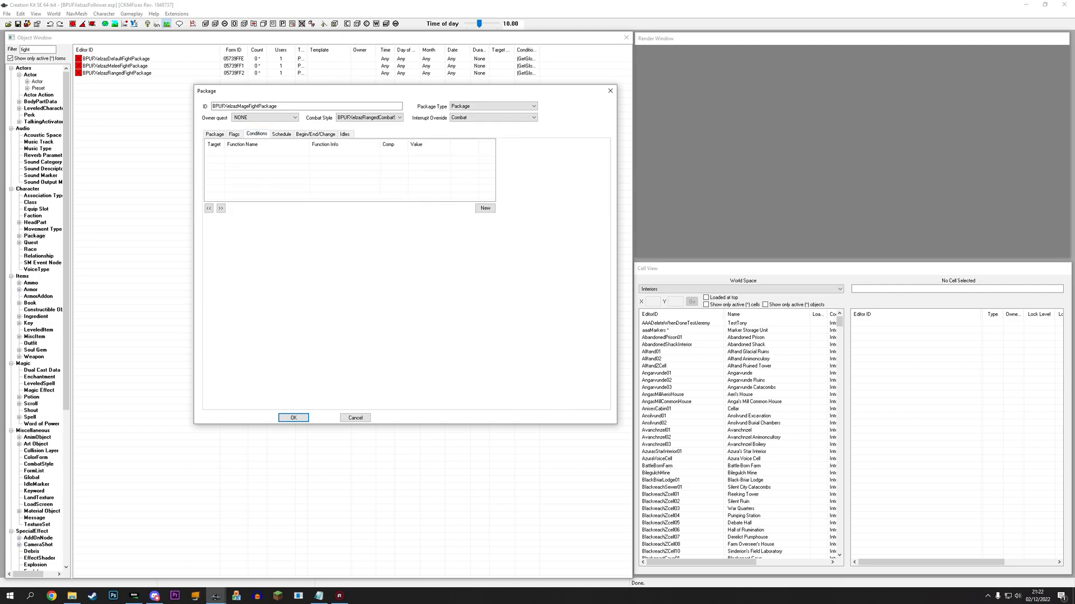
{"action": "left_click", "coordinate": [610, 90]}
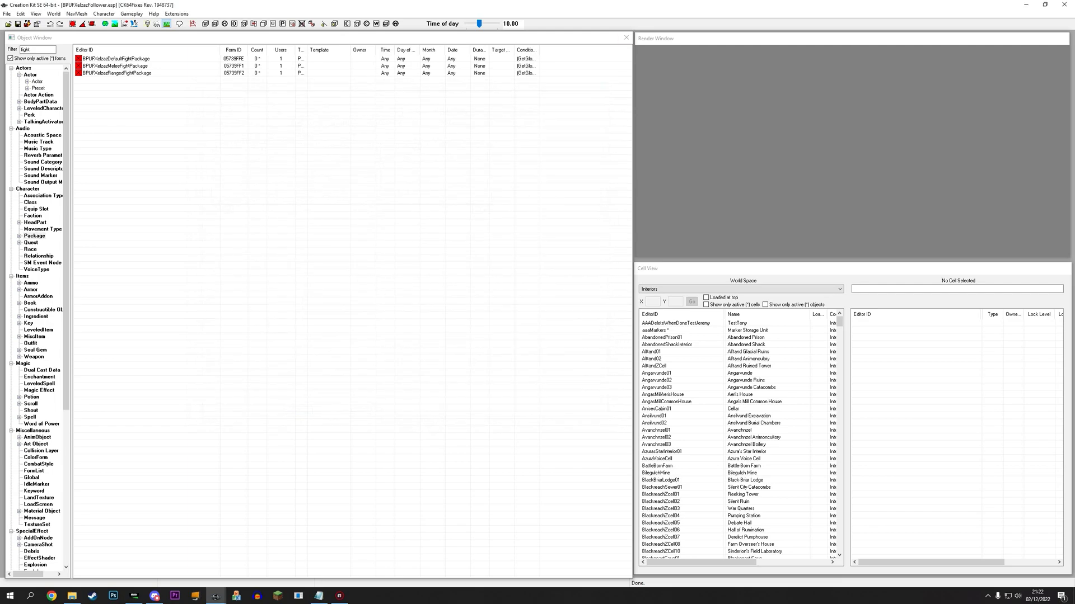
Inspect the BPUFXelzazRangedFightPackage conditions with the full global variable name readable, and close the package without changes
{"action": "double_click", "coordinate": [417, 73]}
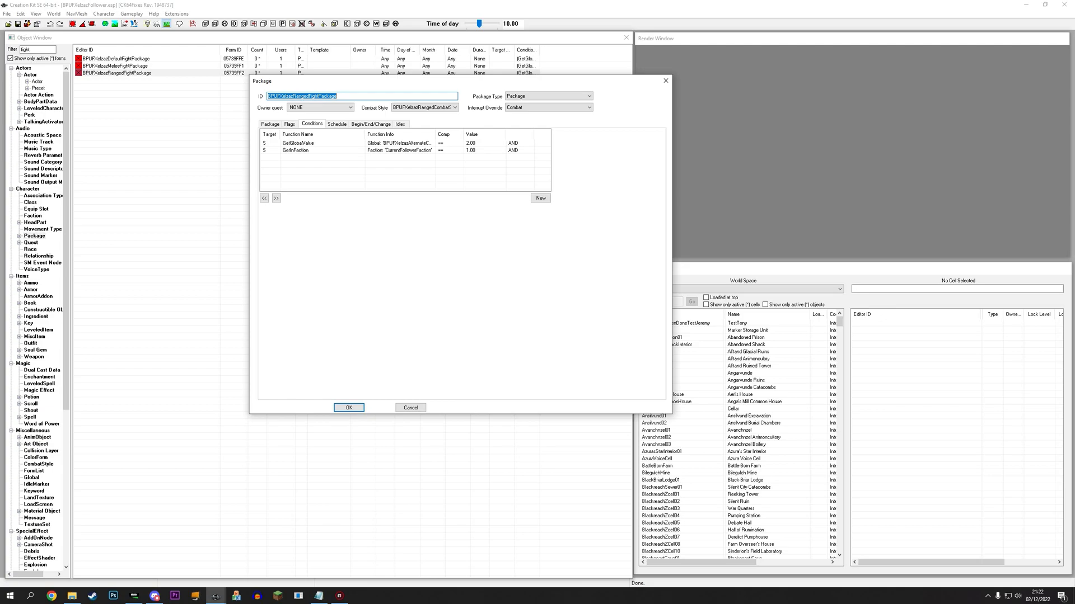
{"action": "left_click", "coordinate": [399, 150]}
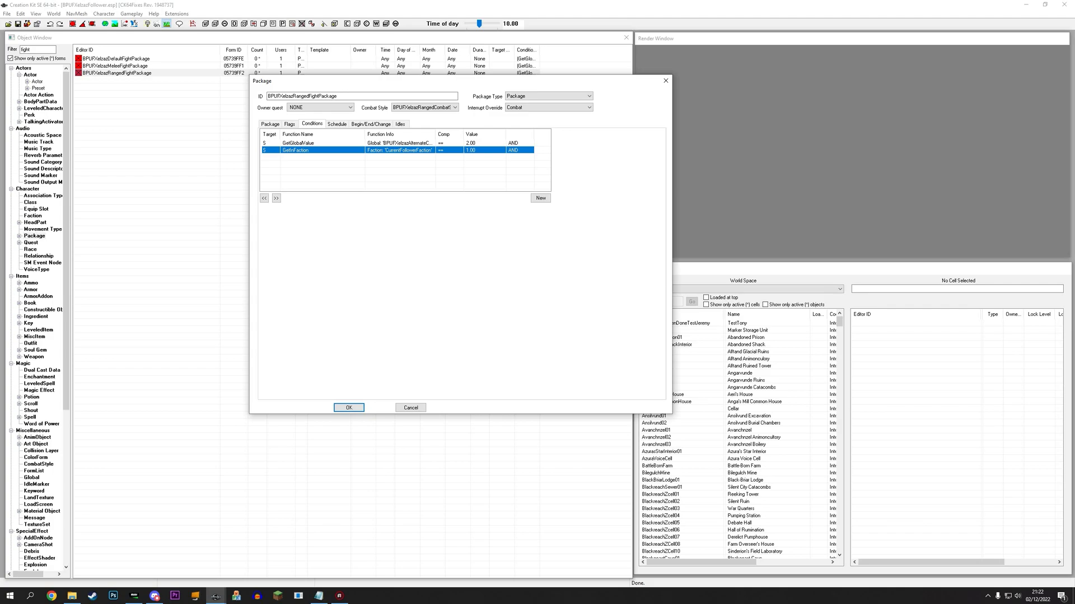
{"action": "left_click_drag", "start_coordinate": [436, 134], "coordinate": [471, 134]}
{"action": "left_click", "coordinate": [409, 142]}
{"action": "key", "text": "Tab"}
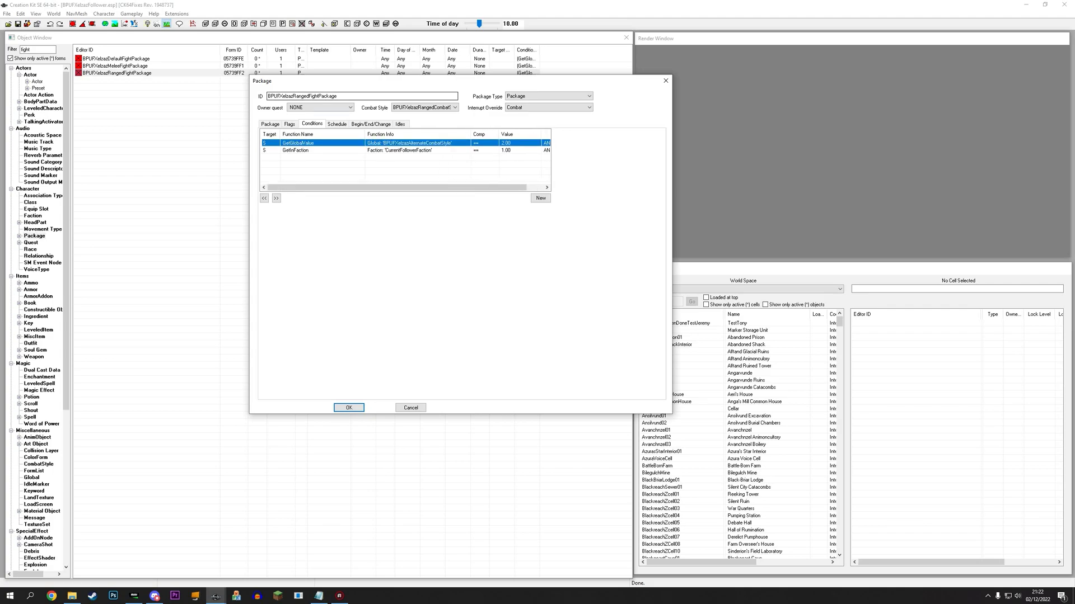
{"action": "key", "text": "Tab"}
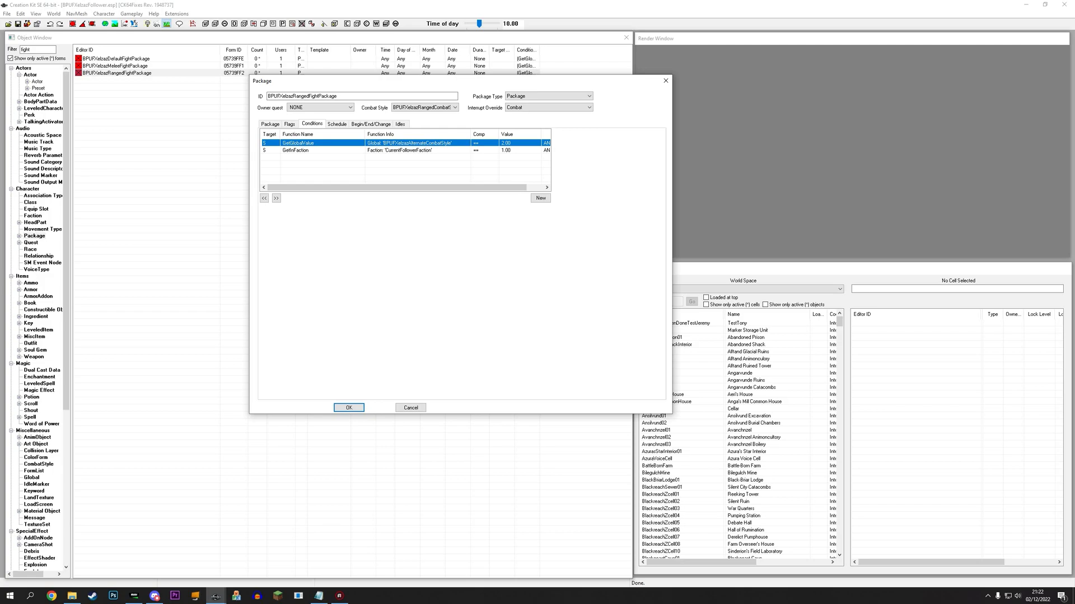
{"action": "left_click", "coordinate": [666, 81]}
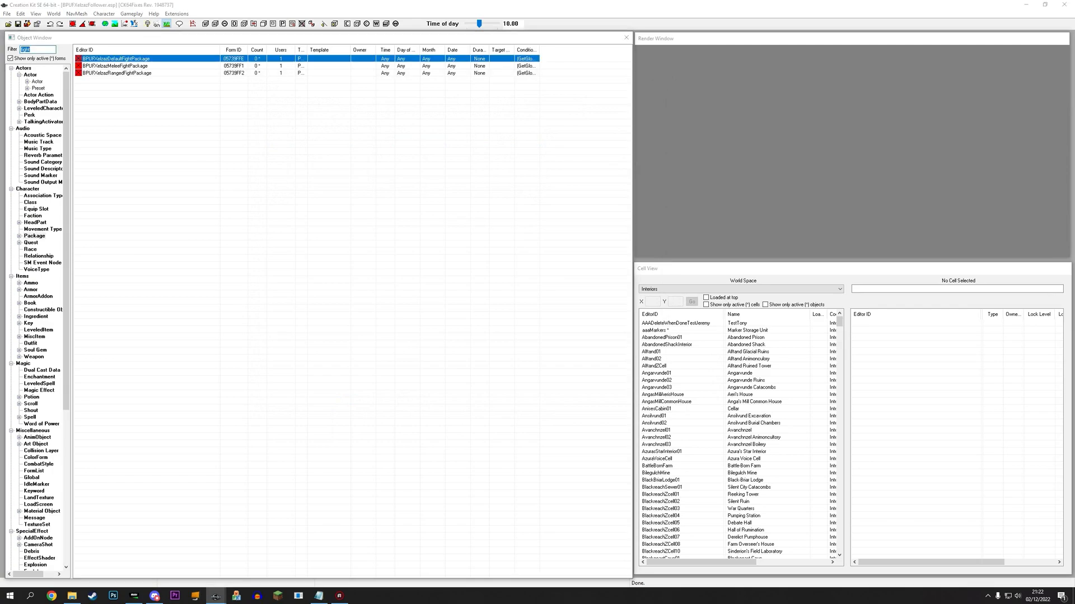
Inspect the global value and faction conditions of BPUFXelzazDefaultFightPackage and close the package without changes
{"action": "double_click", "coordinate": [116, 59]}
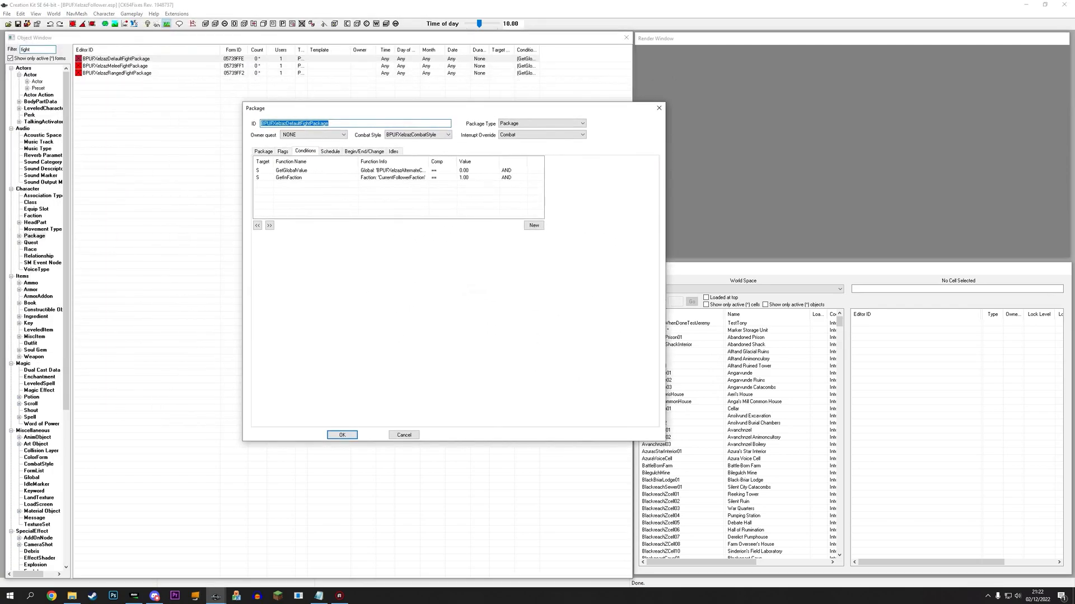
{"action": "left_click", "coordinate": [291, 170]}
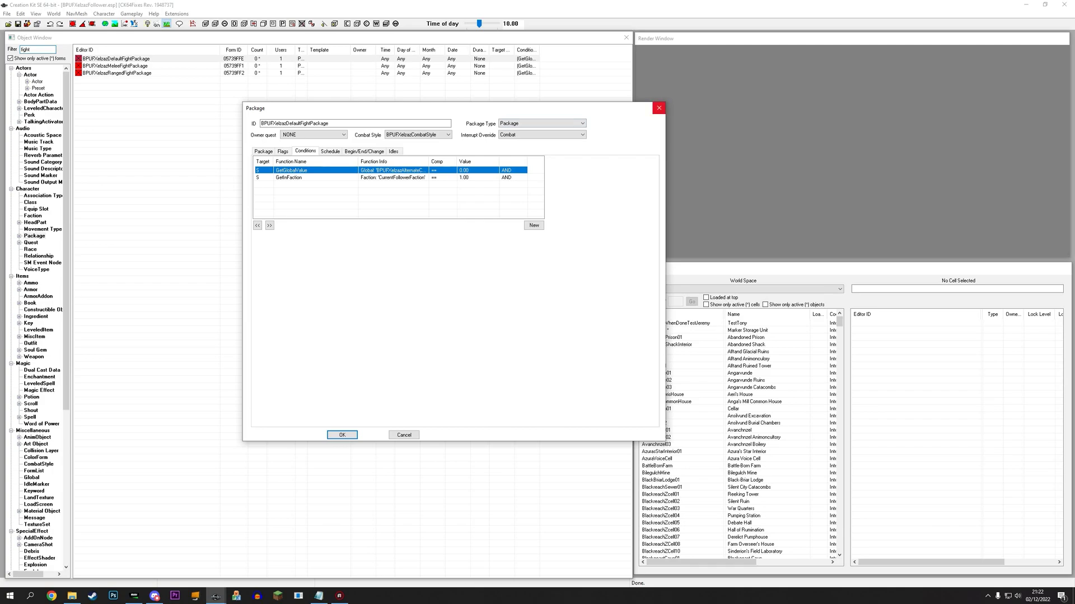
{"action": "key", "text": "Tab"}
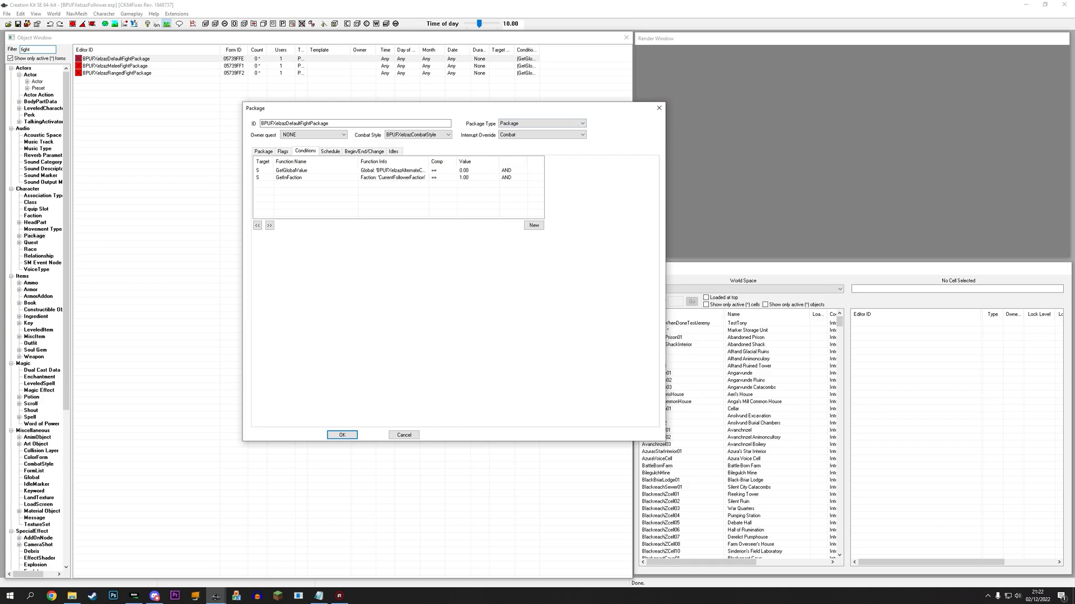
{"action": "left_click", "coordinate": [291, 170]}
{"action": "left_click", "coordinate": [289, 177]}
{"action": "left_click", "coordinate": [291, 170]}
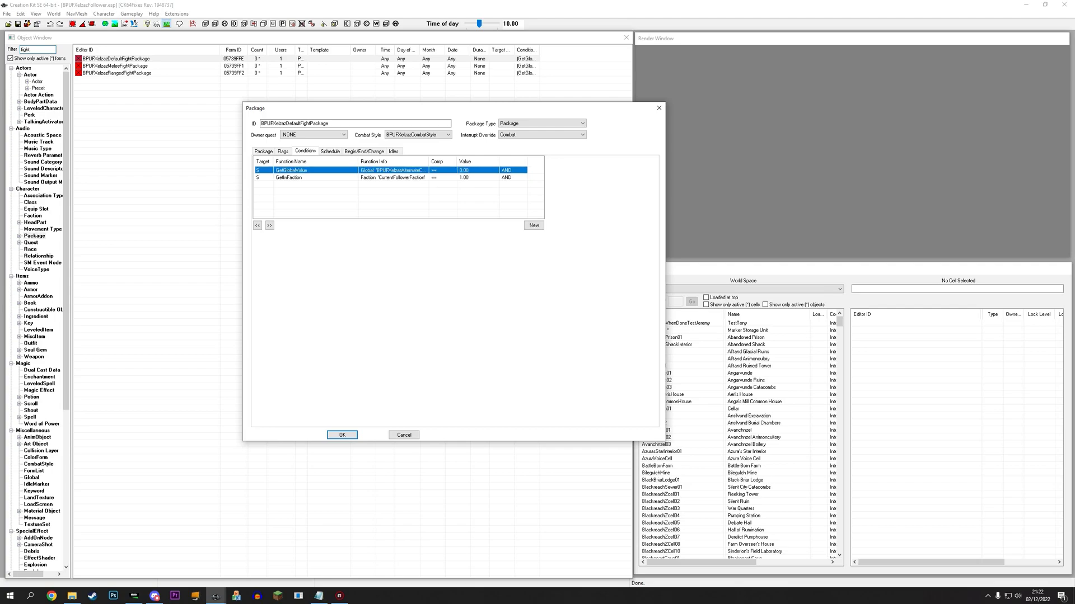
{"action": "left_click", "coordinate": [659, 107]}
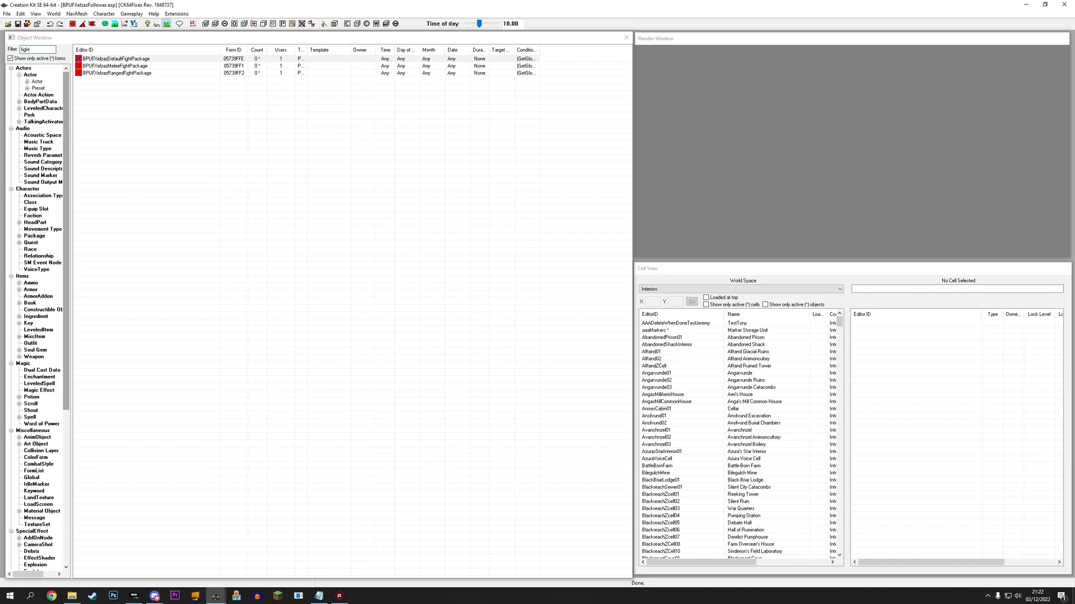
Filter the form lists by "combat" and open BPUFXelzazCombatStyleList, moving its window clear of the object list
{"action": "left_click_drag", "start_coordinate": [66, 241], "coordinate": [66, 250]}
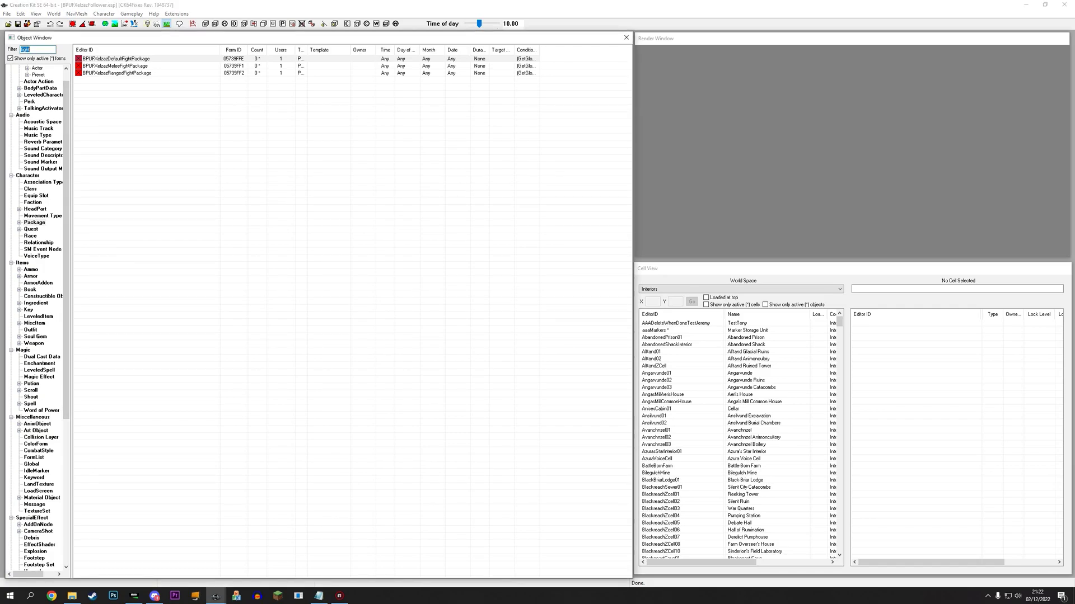
{"action": "type", "text": "combat"}
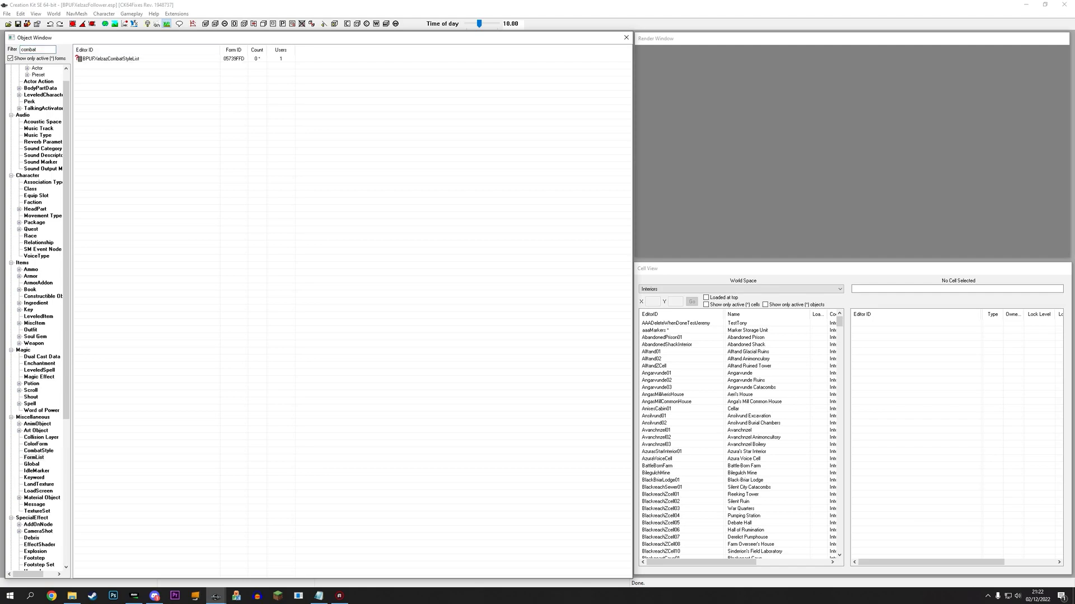
{"action": "double_click", "coordinate": [110, 59]}
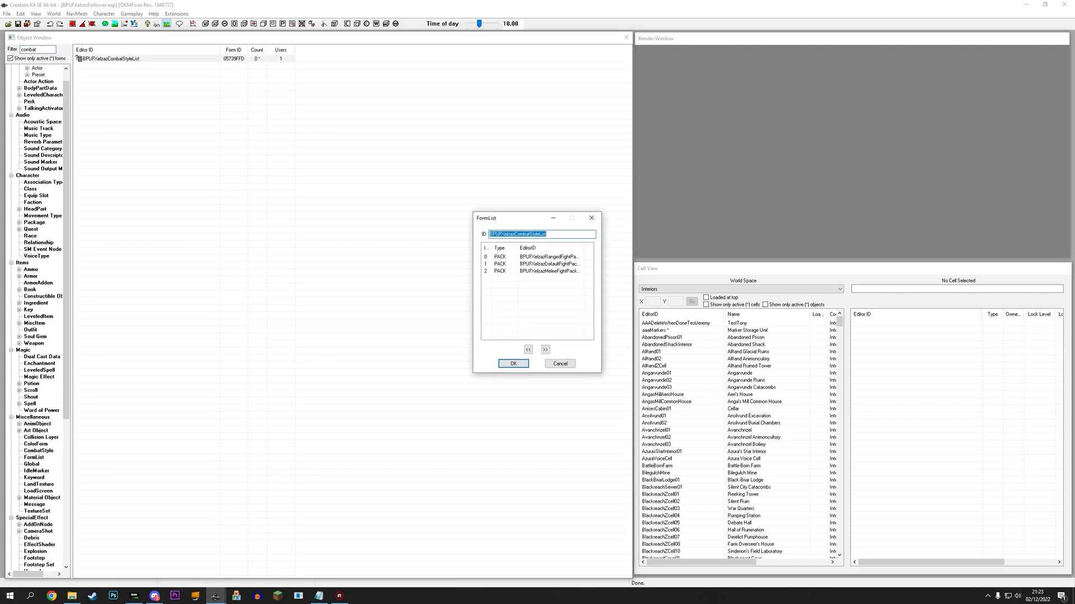
{"action": "left_click_drag", "start_coordinate": [522, 219], "coordinate": [729, 164]}
Create a new empty form list and place its window below BPUFXelzazCombatStyleList
{"action": "right_click", "coordinate": [236, 98]}
{"action": "left_click", "coordinate": [250, 102]}
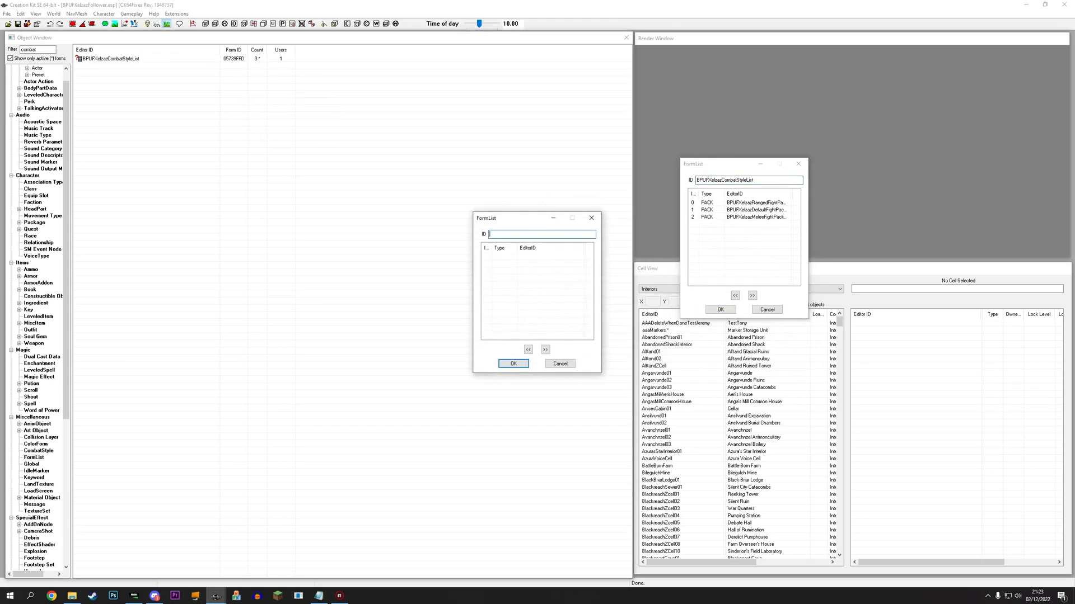
{"action": "left_click_drag", "start_coordinate": [526, 218], "coordinate": [733, 342]}
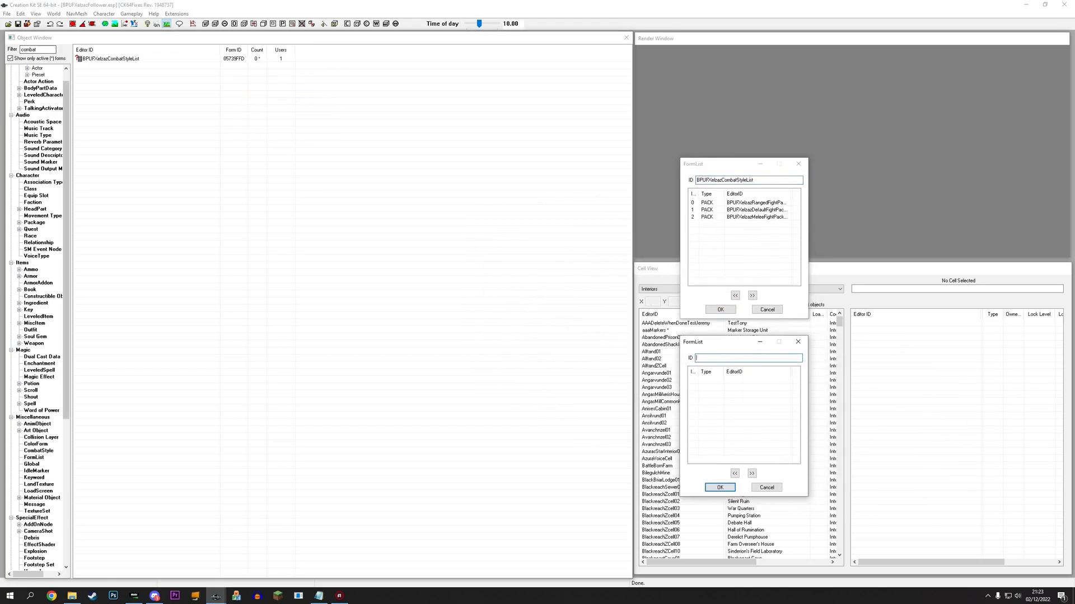
Filter the packages by "fight", add the default, melee and ranged fight packages to the new form list, and close both form lists without saving
{"action": "left_click_drag", "start_coordinate": [66, 96], "coordinate": [66, 84]}
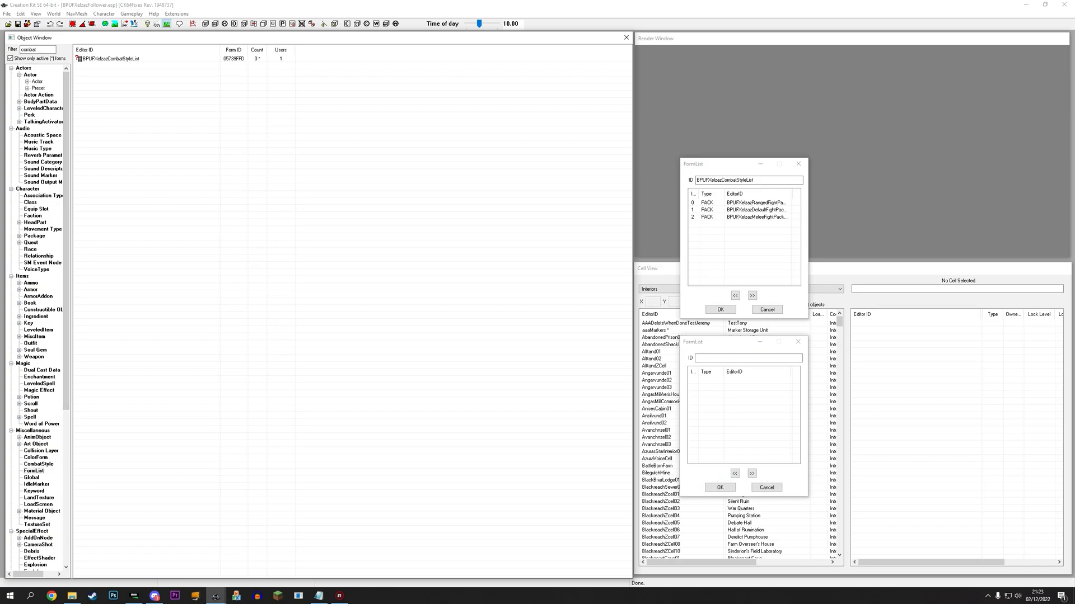
{"action": "left_click", "coordinate": [34, 236]}
{"action": "double_click", "coordinate": [29, 49]}
{"action": "type", "text": "fight"}
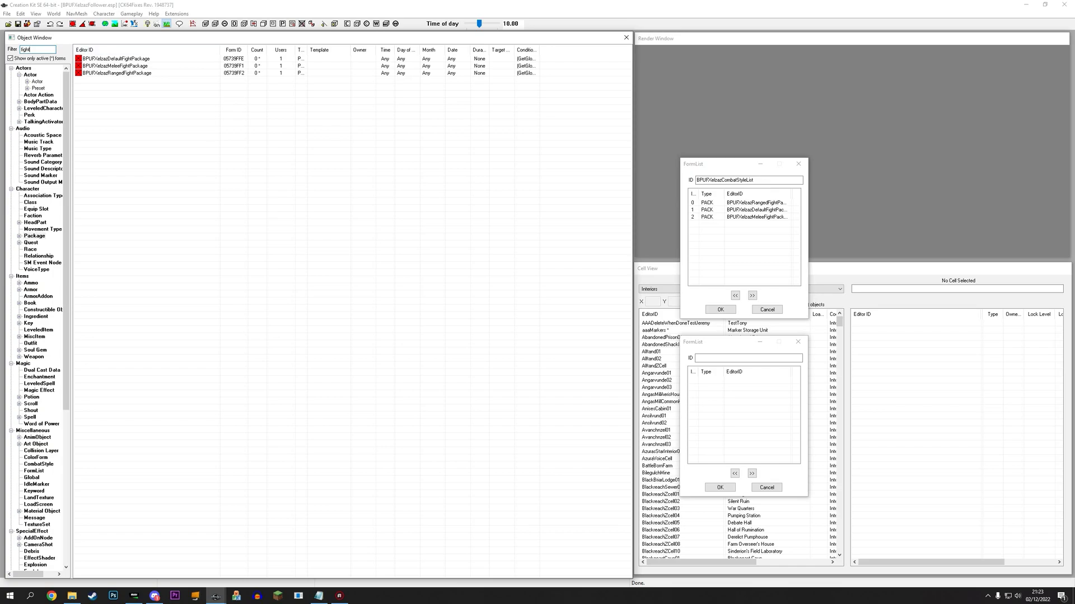
{"action": "left_click_drag", "start_coordinate": [148, 90], "coordinate": [743, 403]}
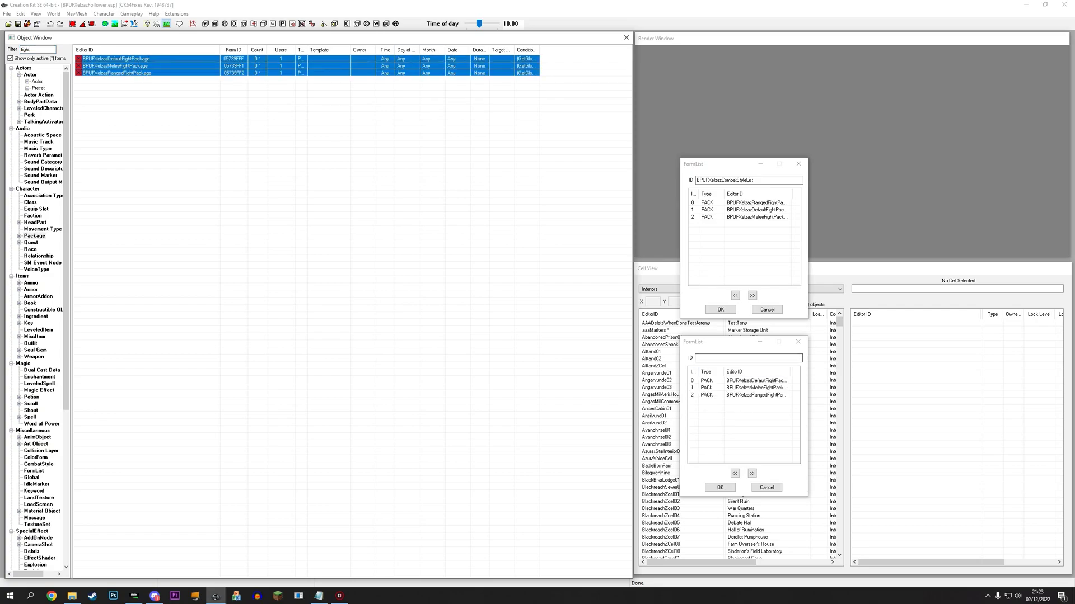
{"action": "left_click", "coordinate": [797, 341]}
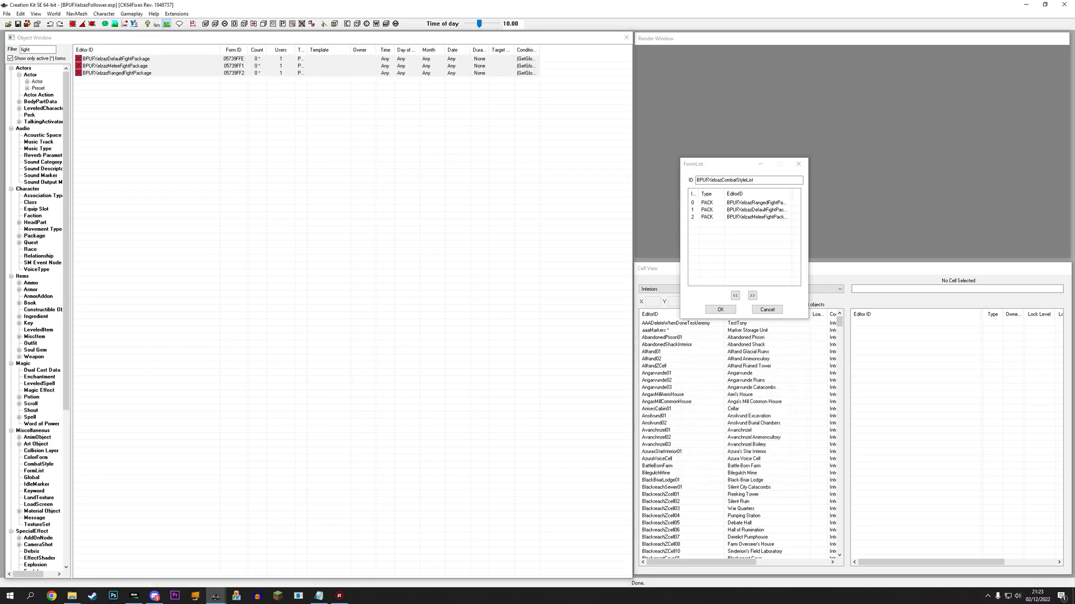
{"action": "left_click", "coordinate": [798, 164]}
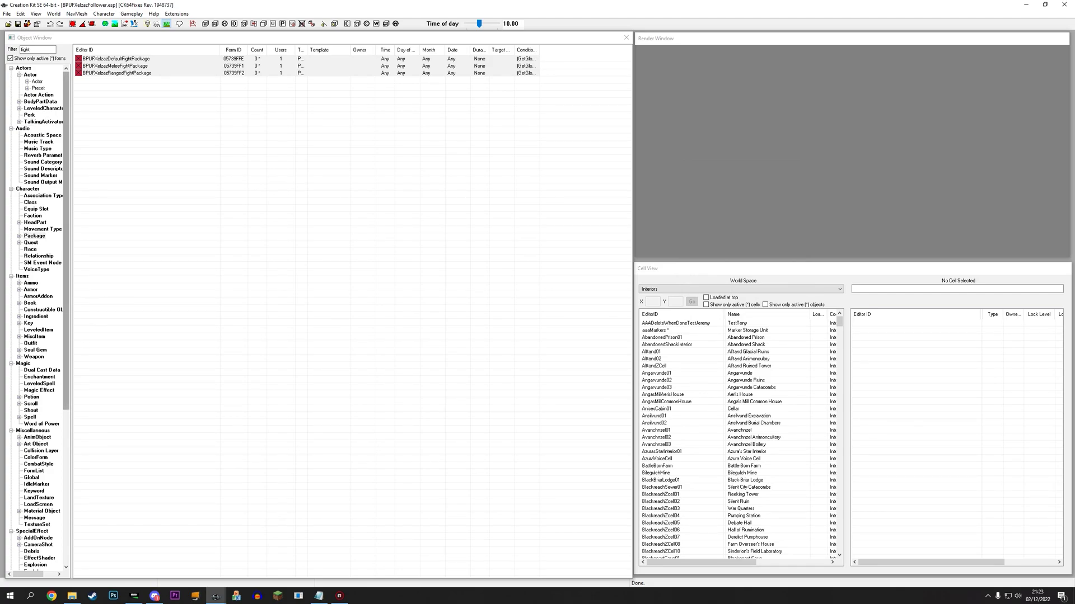
List all actors without a filter and open BPUFXelzaz at its AI packages, with the package editor IDs readable
{"action": "left_click", "coordinate": [116, 66]}
{"action": "left_click", "coordinate": [37, 82]}
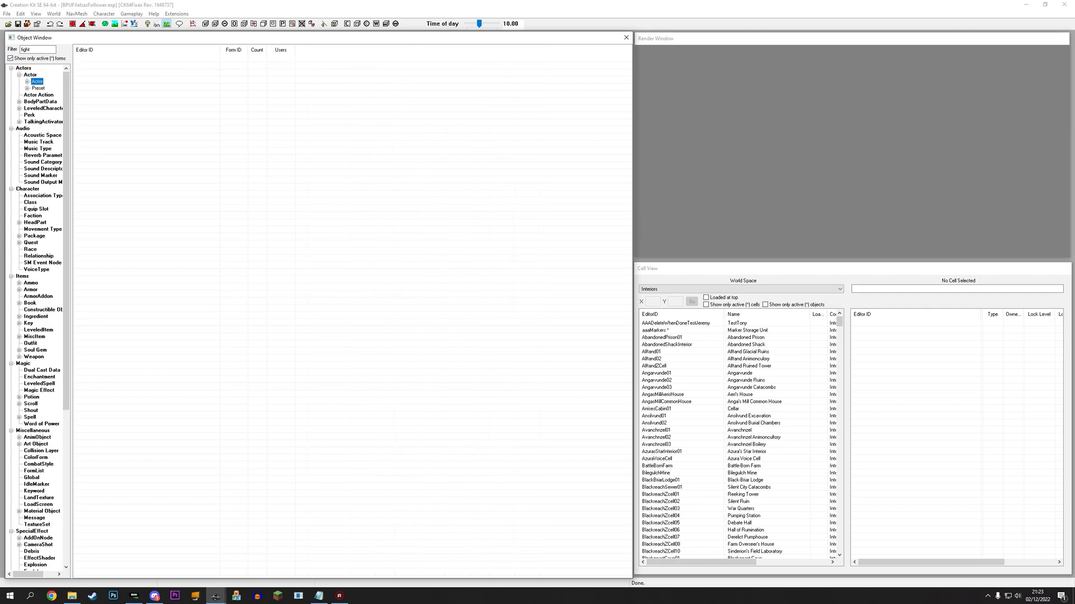
{"action": "left_click_drag", "start_coordinate": [52, 49], "coordinate": [20, 49]}
{"action": "key", "text": "BackSpace"}
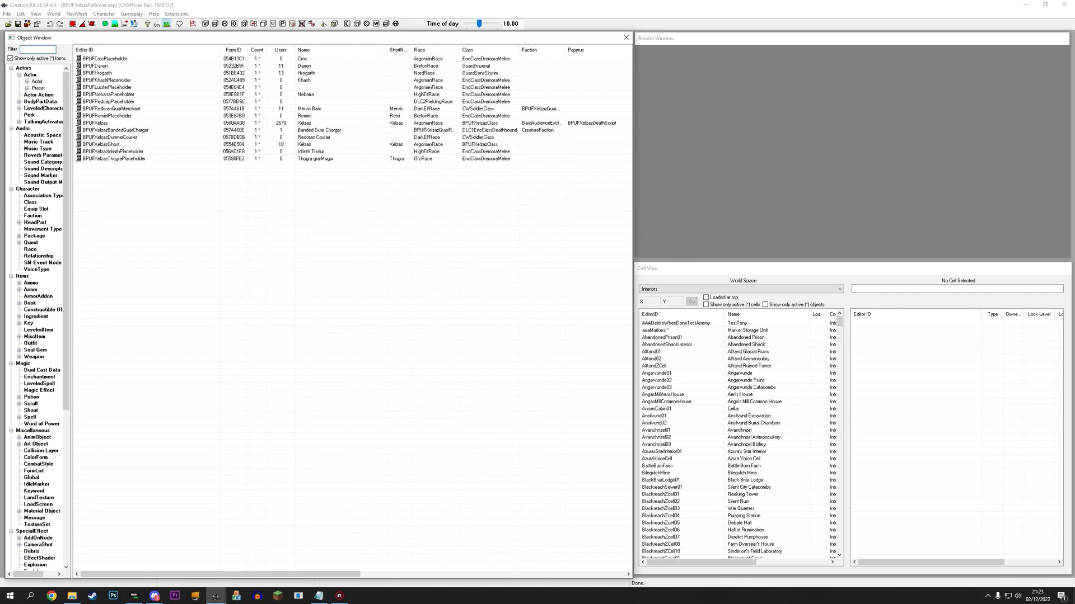
{"action": "left_click", "coordinate": [95, 122]}
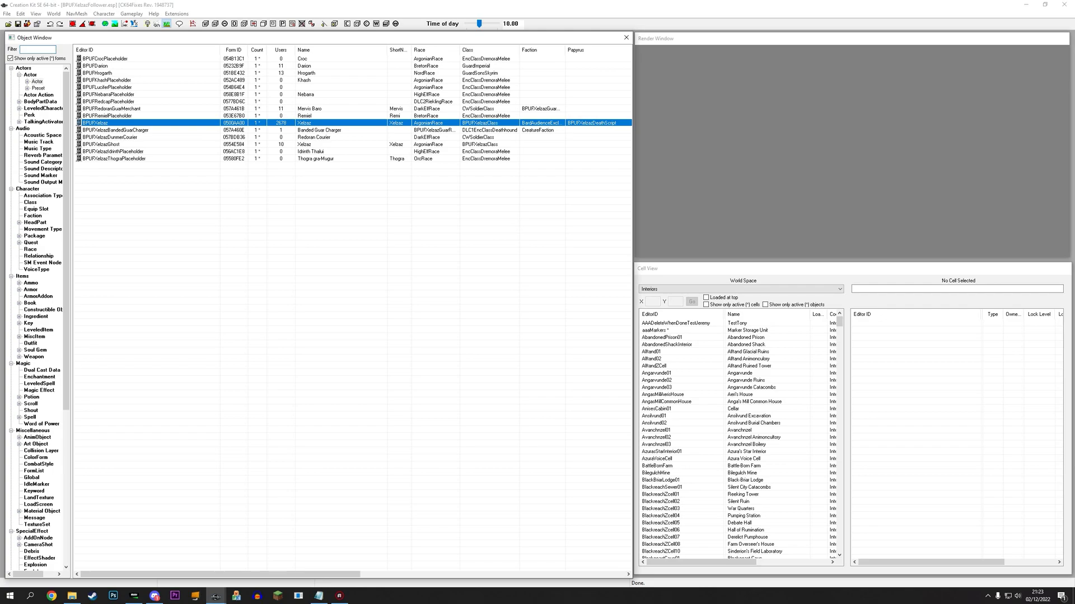
{"action": "key", "text": "Return"}
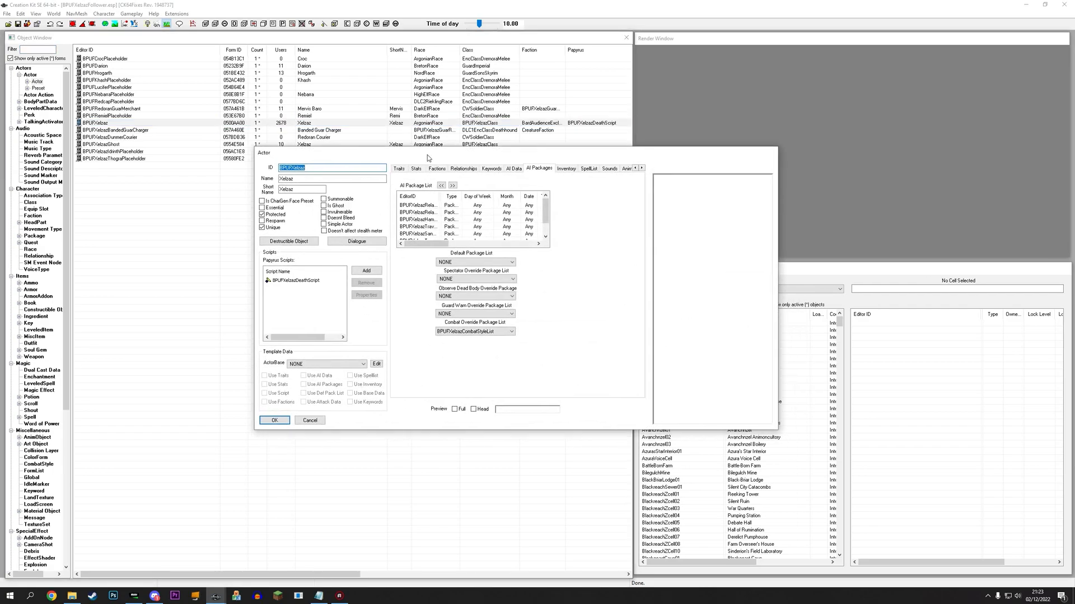
{"action": "left_click_drag", "start_coordinate": [427, 154], "coordinate": [256, 56]}
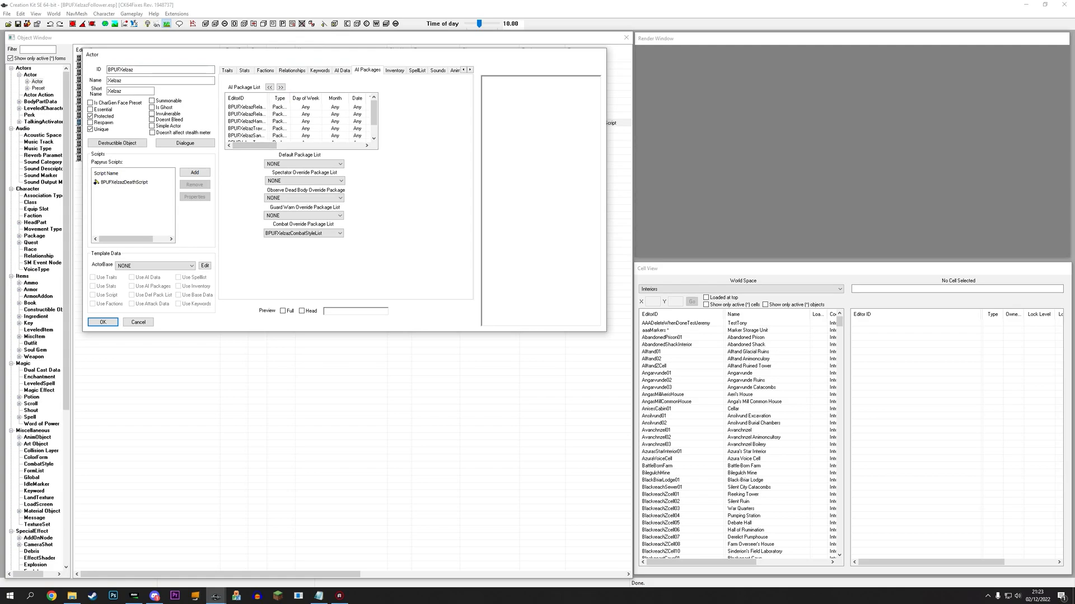
{"action": "left_click_drag", "start_coordinate": [266, 98], "coordinate": [329, 98]}
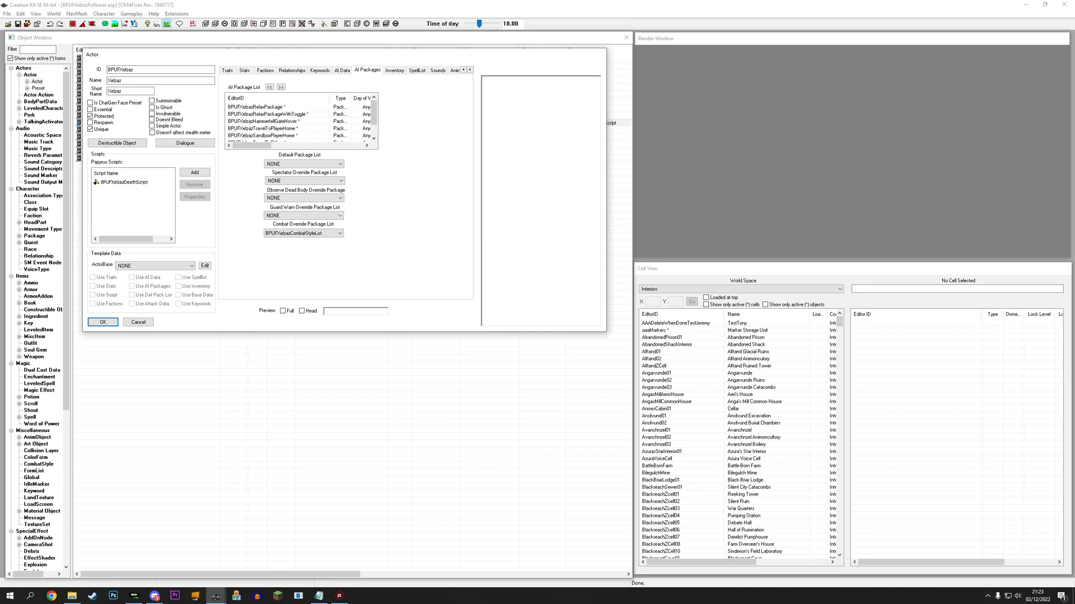
Set the actor's combat override package list to BPUFXelzazCombatStyleList and confirm the actor
{"action": "left_click", "coordinate": [303, 233]}
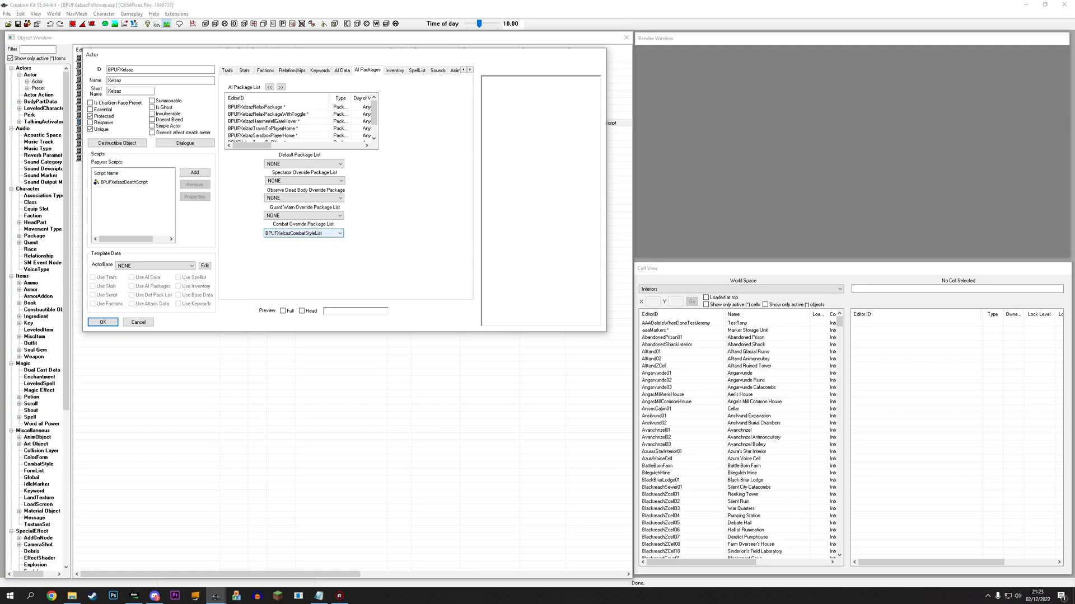
{"action": "left_click", "coordinate": [302, 233]}
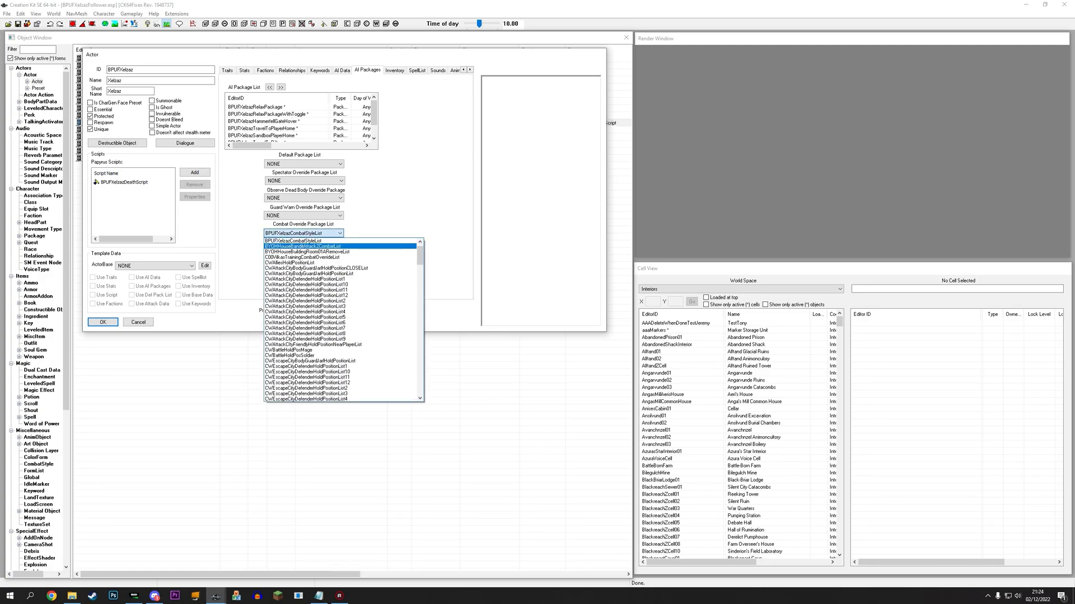
{"action": "left_click", "coordinate": [303, 240]}
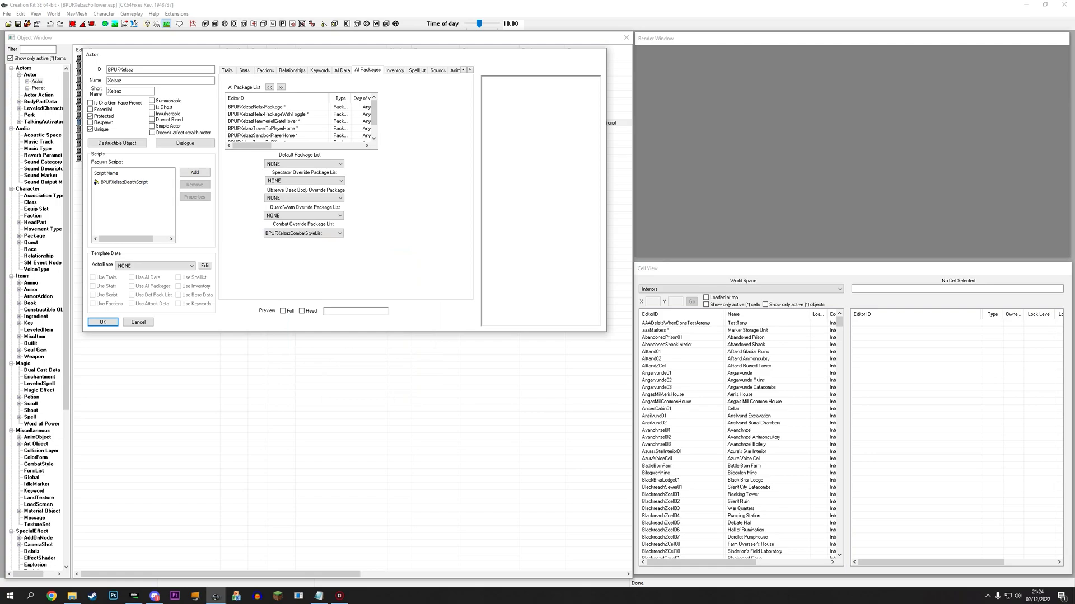
{"action": "left_click", "coordinate": [303, 232]}
{"action": "left_click", "coordinate": [303, 233]}
{"action": "key", "text": "Return"}
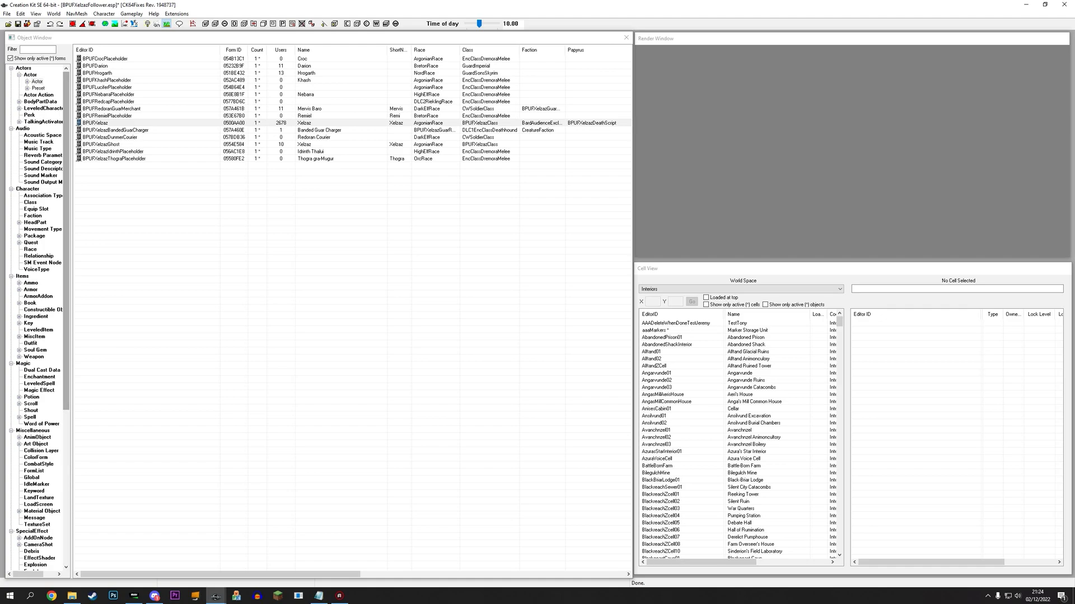
Open the BPUFXelzazFollower quest's player dialogue and show the full topic names of the BPUFXelzazFollowerRules branch
{"action": "left_click", "coordinate": [31, 242]}
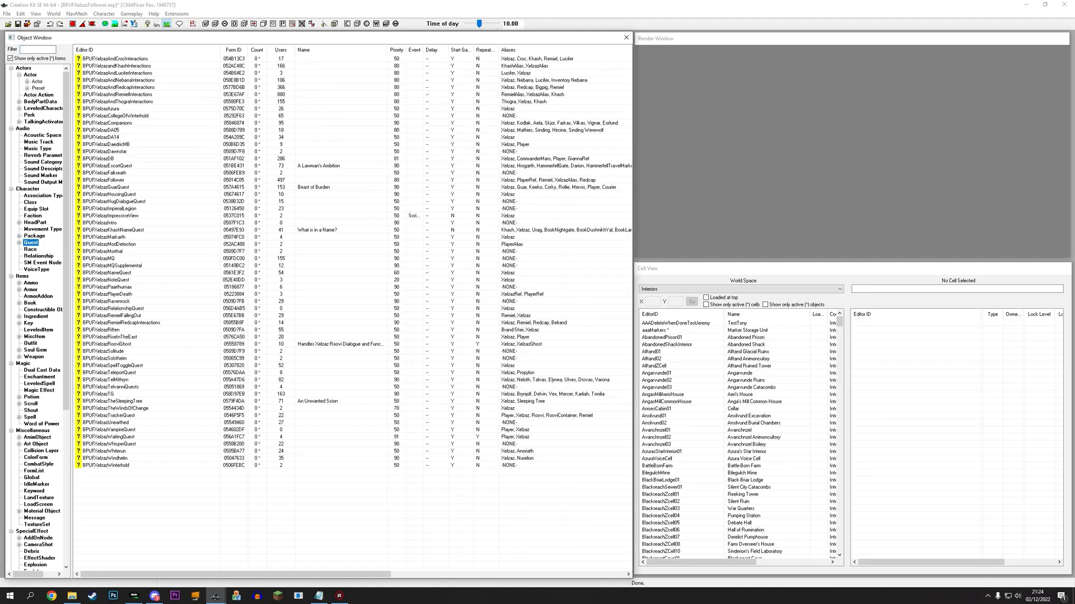
{"action": "double_click", "coordinate": [107, 179]}
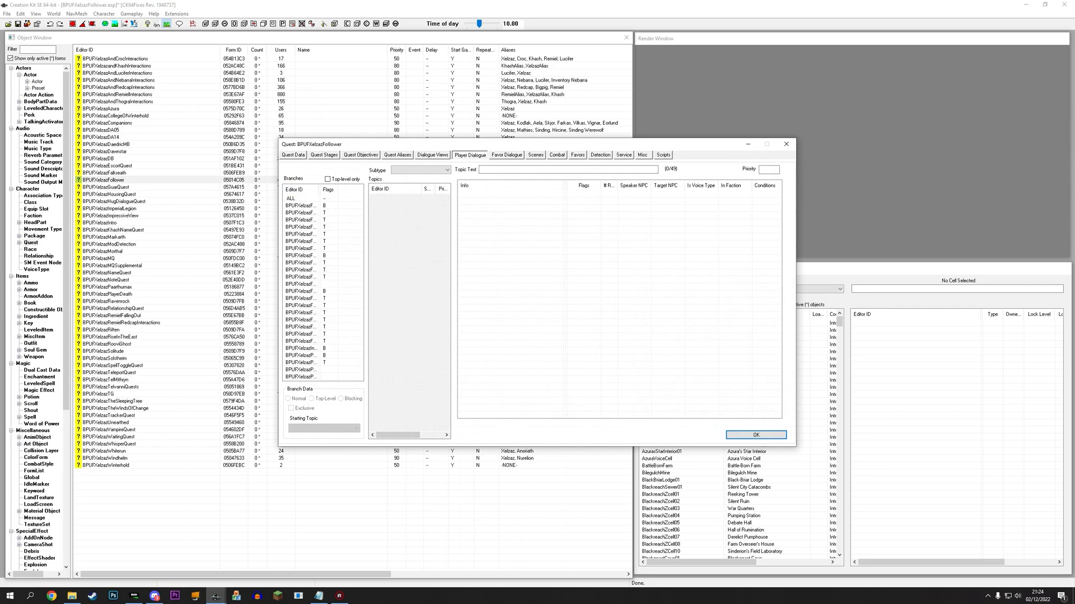
{"action": "double_click", "coordinate": [318, 189]}
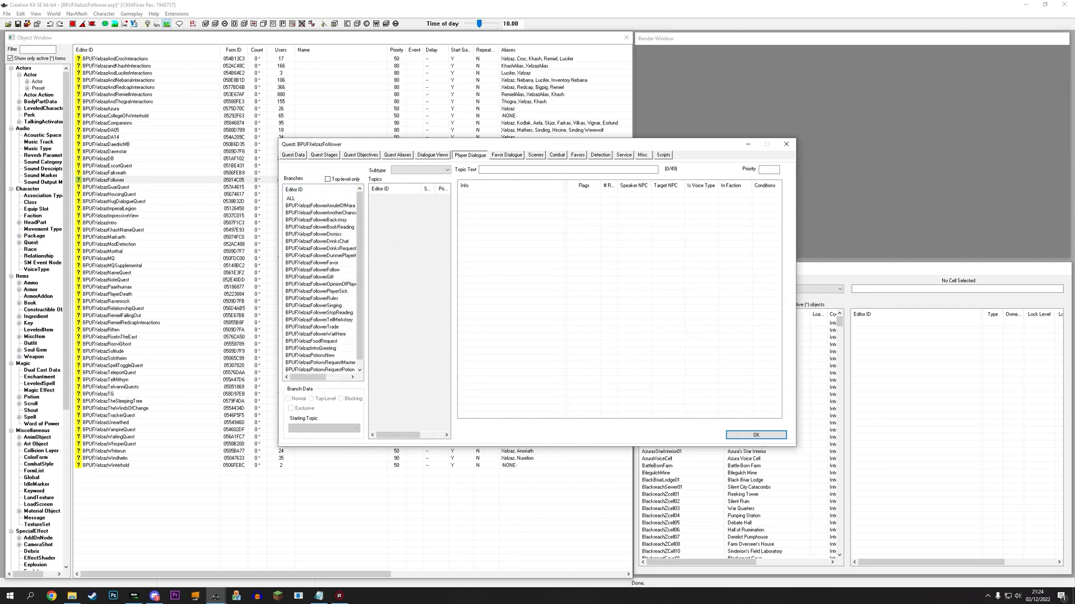
{"action": "left_click", "coordinate": [312, 299]}
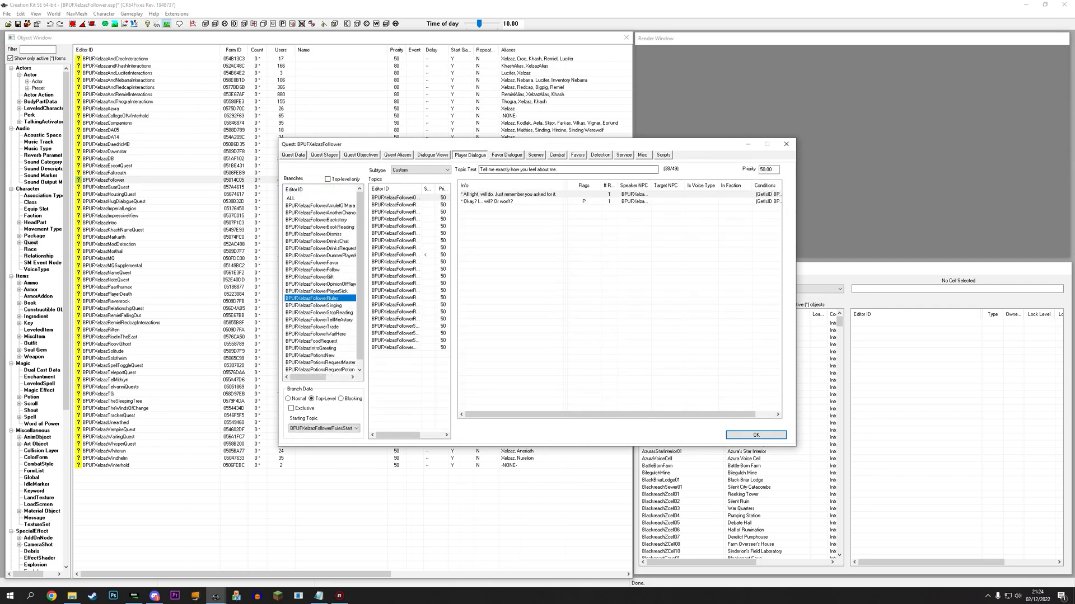
{"action": "double_click", "coordinate": [422, 189]}
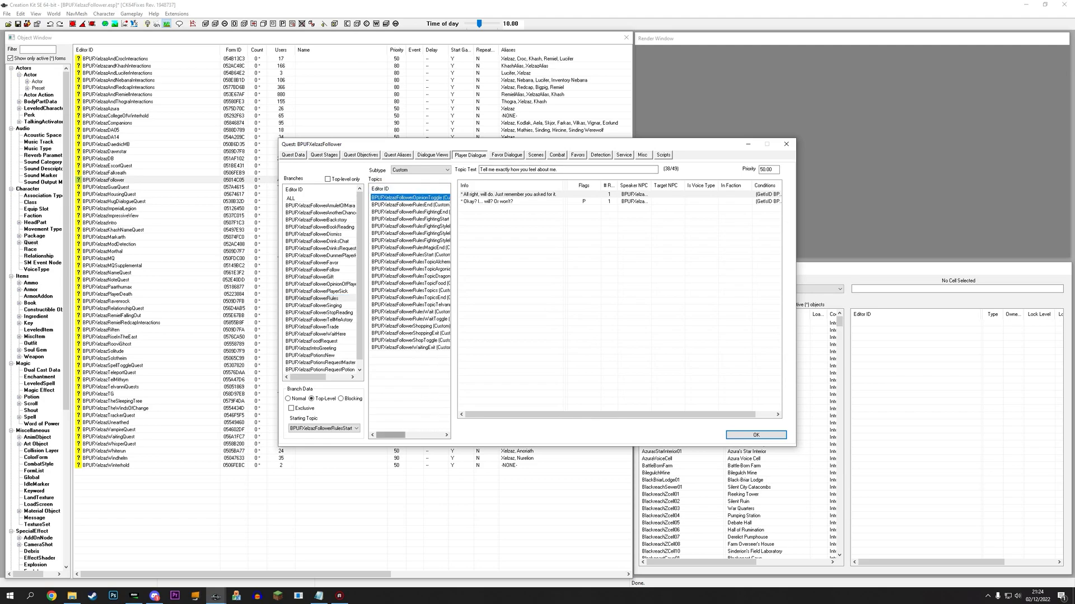
Examine the response and linked topics of the "Let's talk about tactics." info in the RulesFightingStart topic, and close it
{"action": "left_click", "coordinate": [424, 435]}
{"action": "left_click_drag", "start_coordinate": [419, 435], "coordinate": [406, 435]}
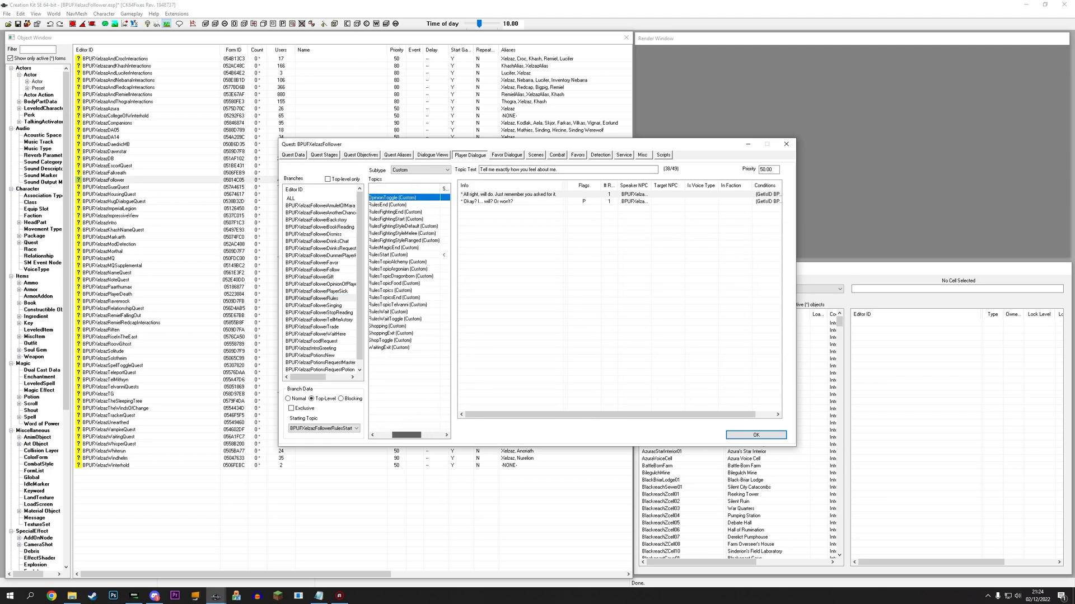
{"action": "left_click", "coordinate": [396, 219]}
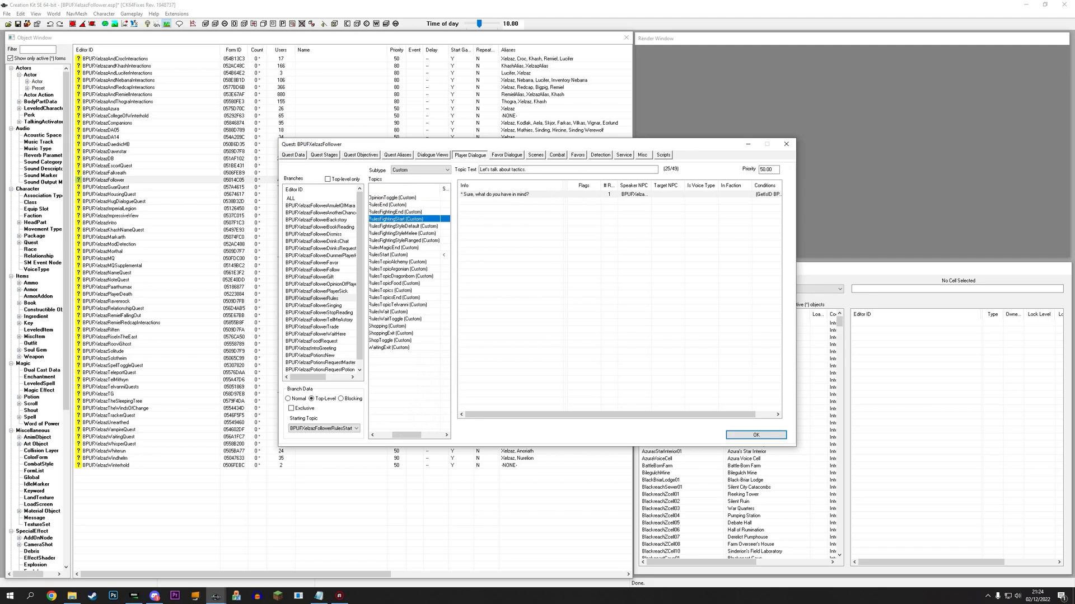
{"action": "left_click", "coordinate": [494, 194]}
{"action": "double_click", "coordinate": [495, 195]}
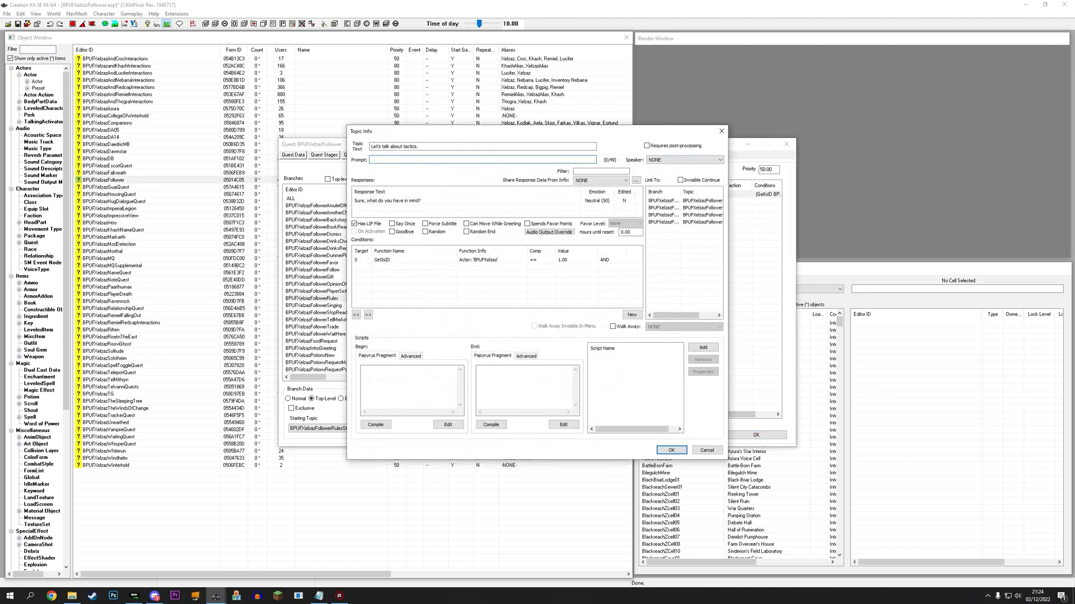
{"action": "left_click_drag", "start_coordinate": [676, 315], "coordinate": [693, 315]}
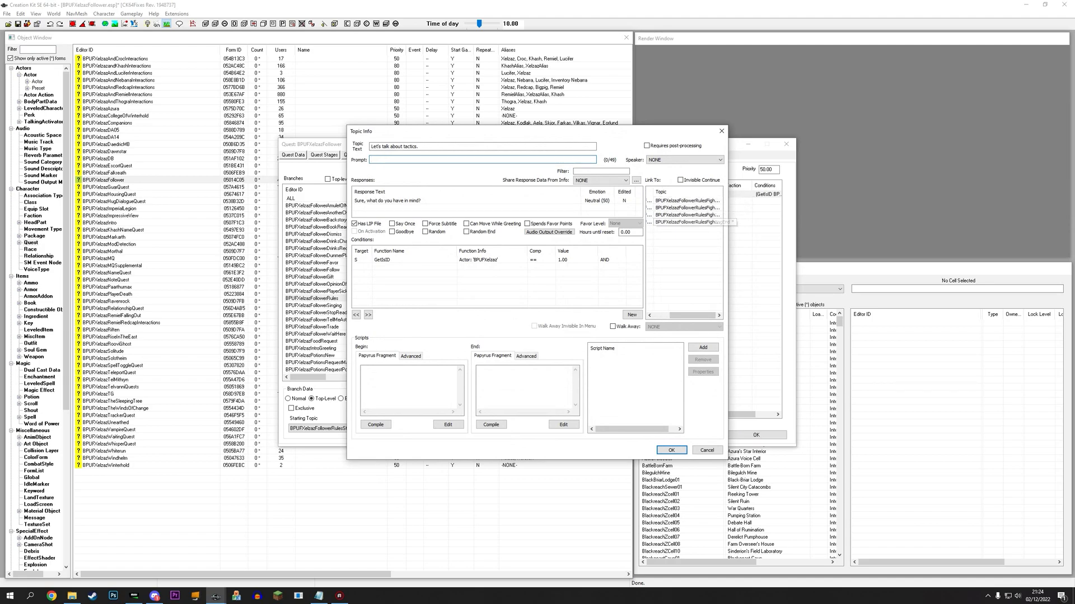
{"action": "double_click", "coordinate": [722, 191]}
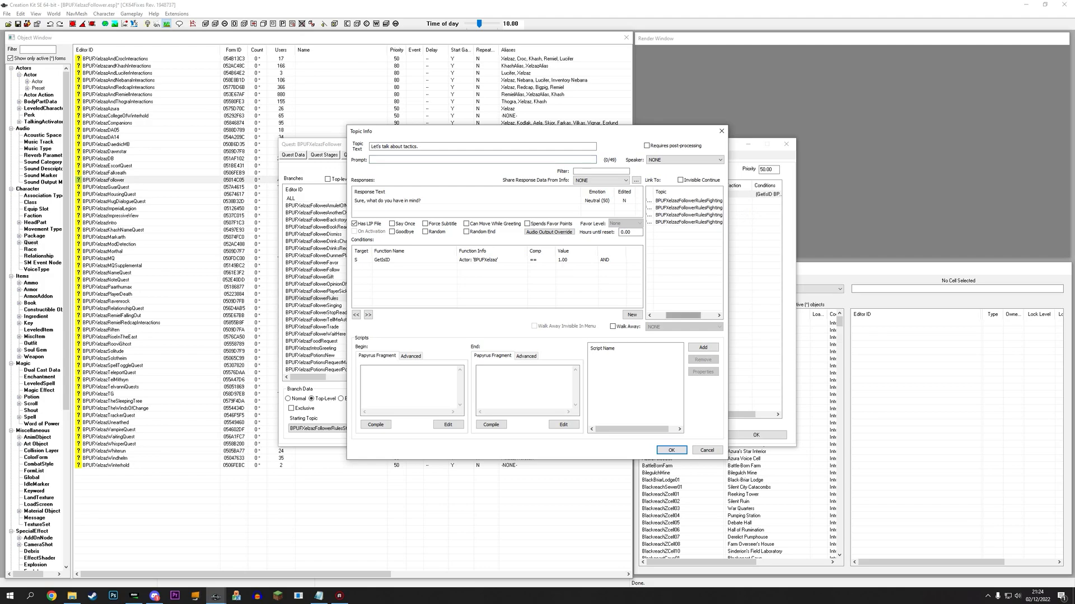
{"action": "left_click_drag", "start_coordinate": [684, 316], "coordinate": [699, 316]}
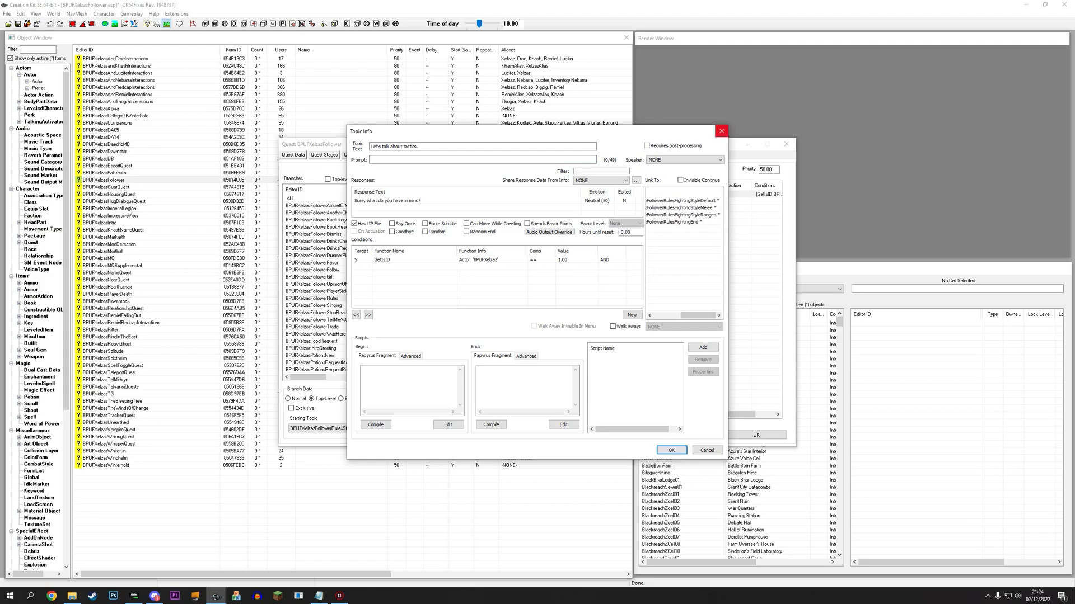
{"action": "left_click", "coordinate": [721, 131]}
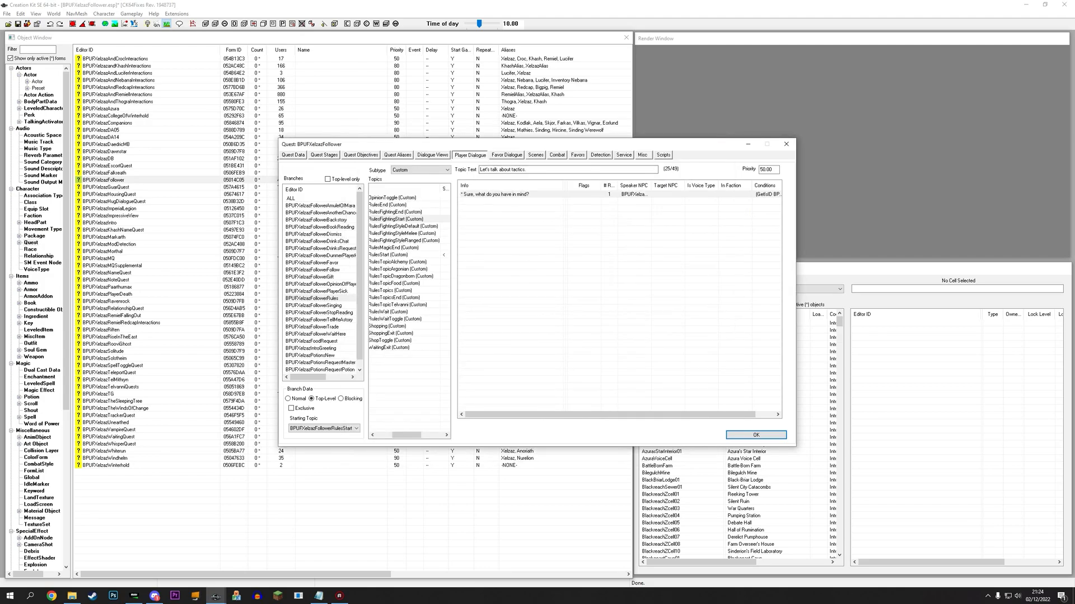
Examine the conditions and End script of the "Will do." info in the RulesFightingStyleDefault topic, and close it
{"action": "left_click", "coordinate": [403, 226]}
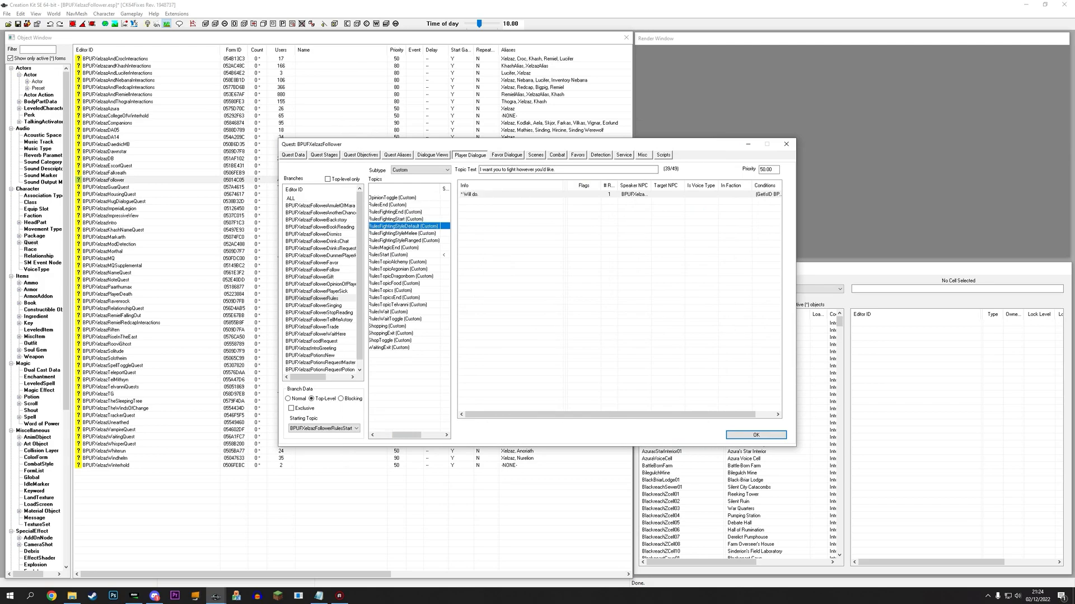
{"action": "double_click", "coordinate": [470, 195]}
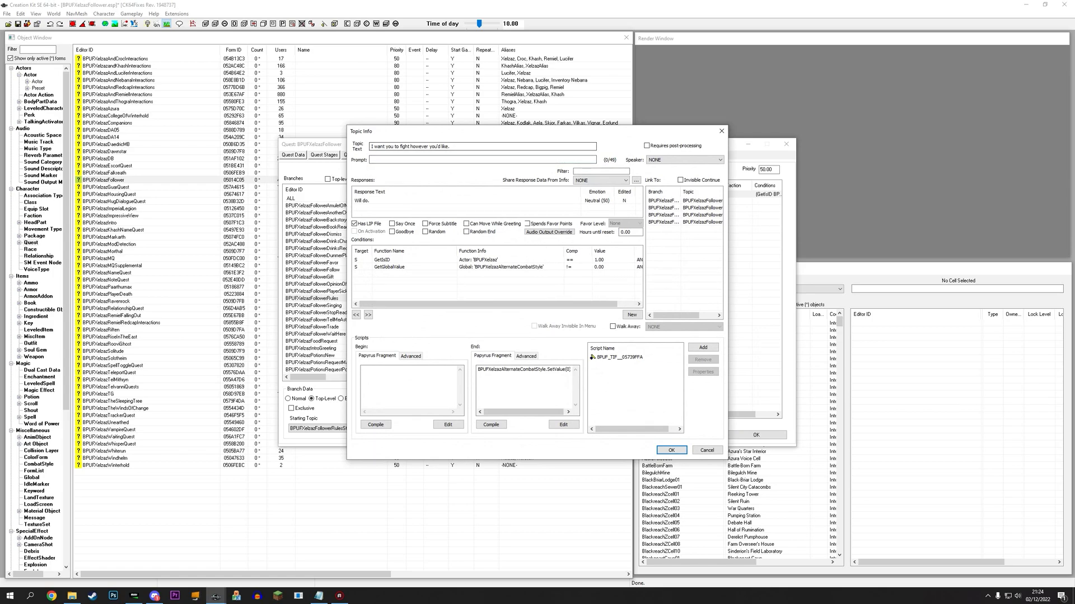
{"action": "left_click_drag", "start_coordinate": [470, 131], "coordinate": [698, 110]}
{"action": "left_click", "coordinate": [949, 110]}
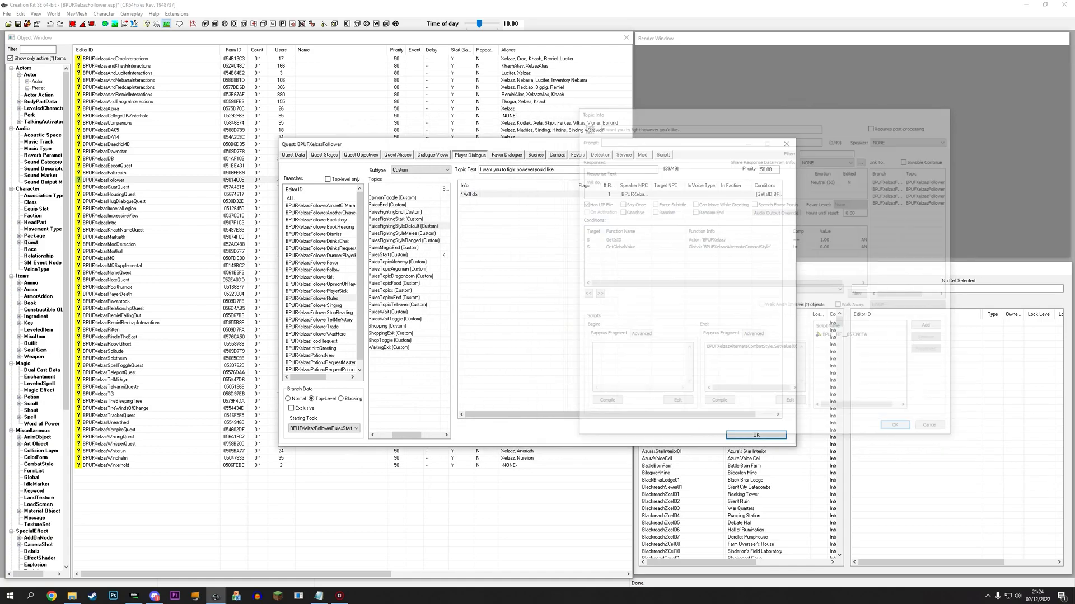
Examine the global value condition, linked topics and End script of the RulesFightingStyleMelee topic's info, and cancel it
{"action": "left_click", "coordinate": [402, 233]}
{"action": "double_click", "coordinate": [504, 194]}
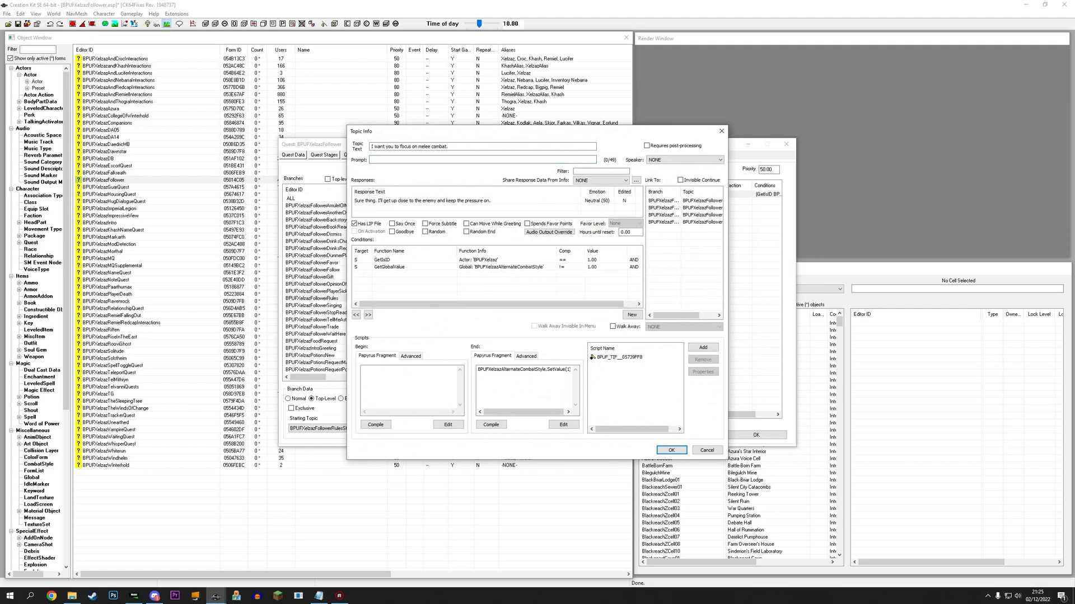
{"action": "left_click", "coordinate": [500, 267]}
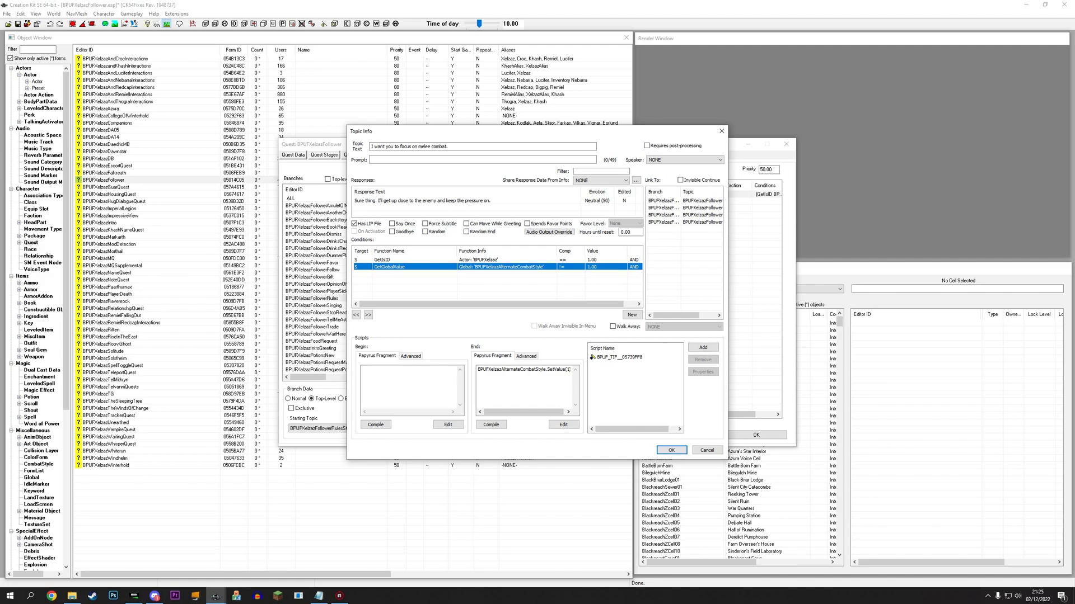
{"action": "left_click_drag", "start_coordinate": [676, 315], "coordinate": [692, 315]}
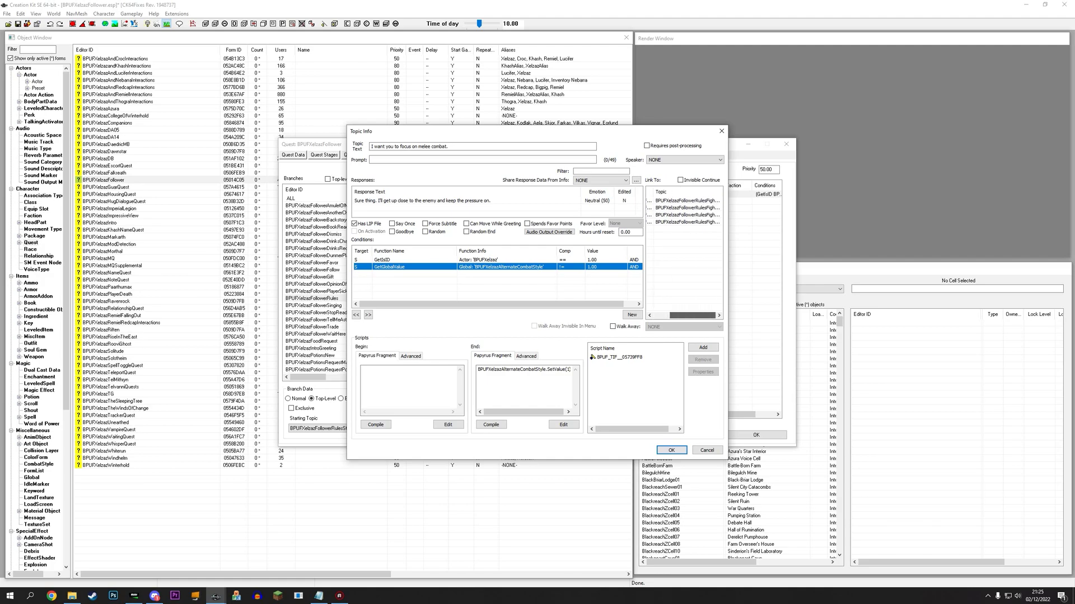
{"action": "double_click", "coordinate": [720, 191]}
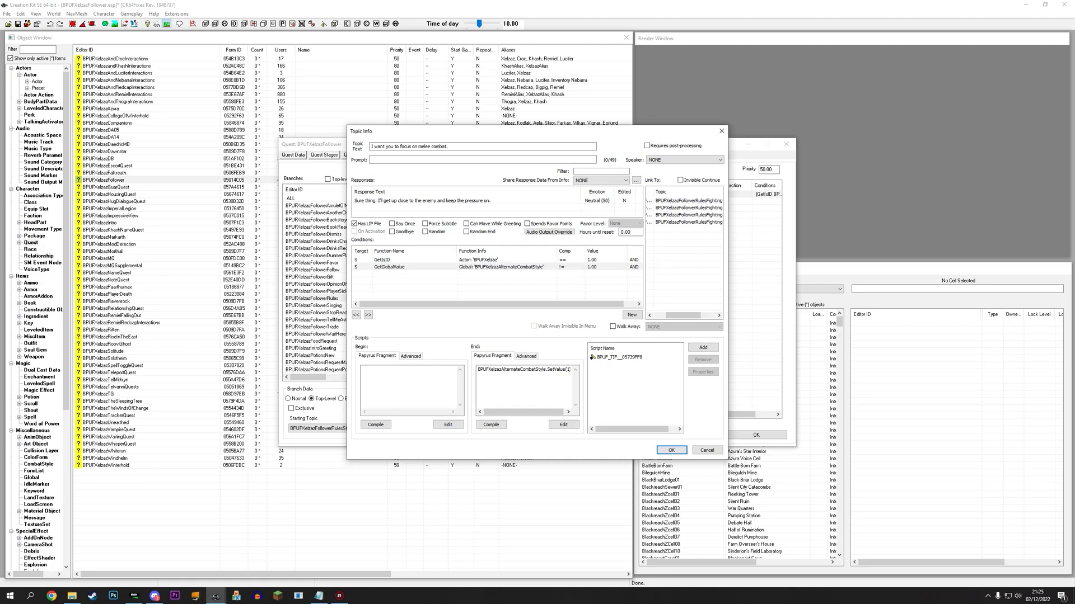
{"action": "left_click_drag", "start_coordinate": [684, 315], "coordinate": [698, 315]}
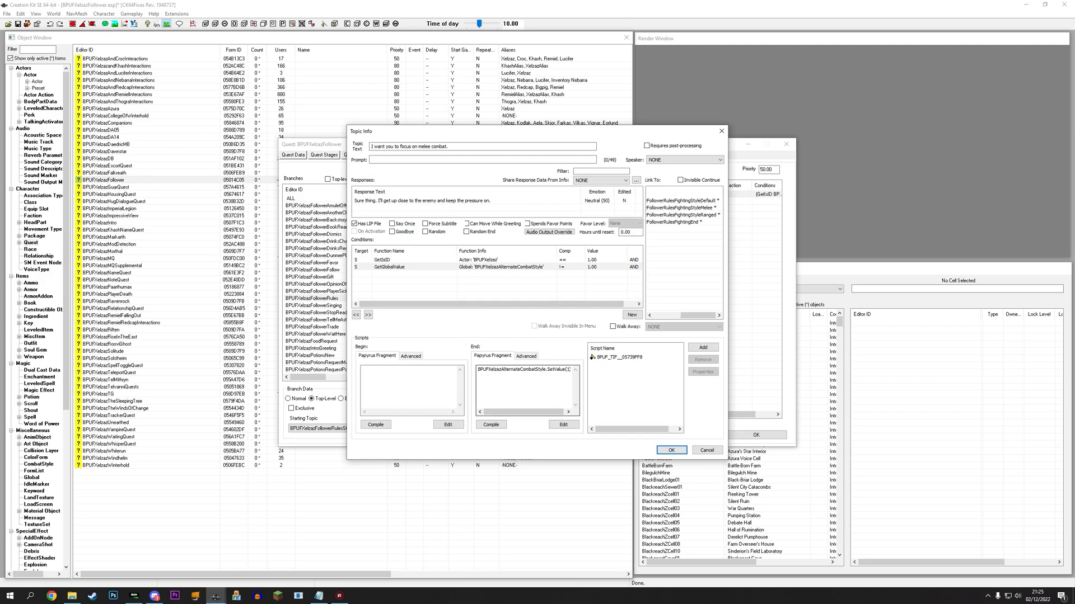
{"action": "left_click_drag", "start_coordinate": [523, 412], "coordinate": [525, 411]}
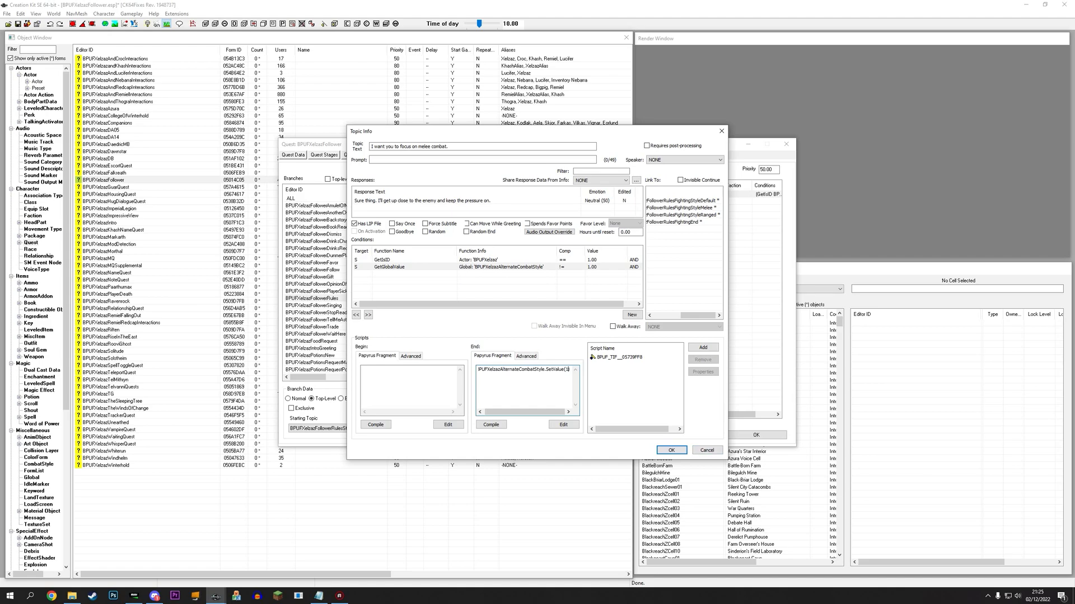
{"action": "left_click", "coordinate": [707, 450]}
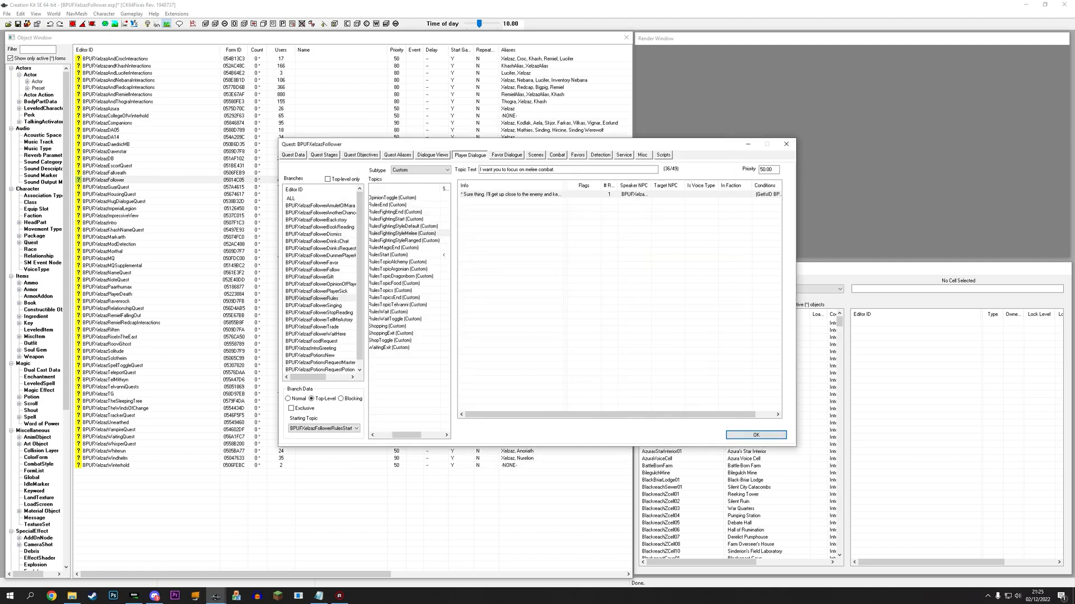
Add a new info to the melee topic with a placeholder response and a semicolon as its End Papyrus fragment, and confirm it
{"action": "right_click", "coordinate": [565, 209]}
{"action": "left_click", "coordinate": [579, 213]}
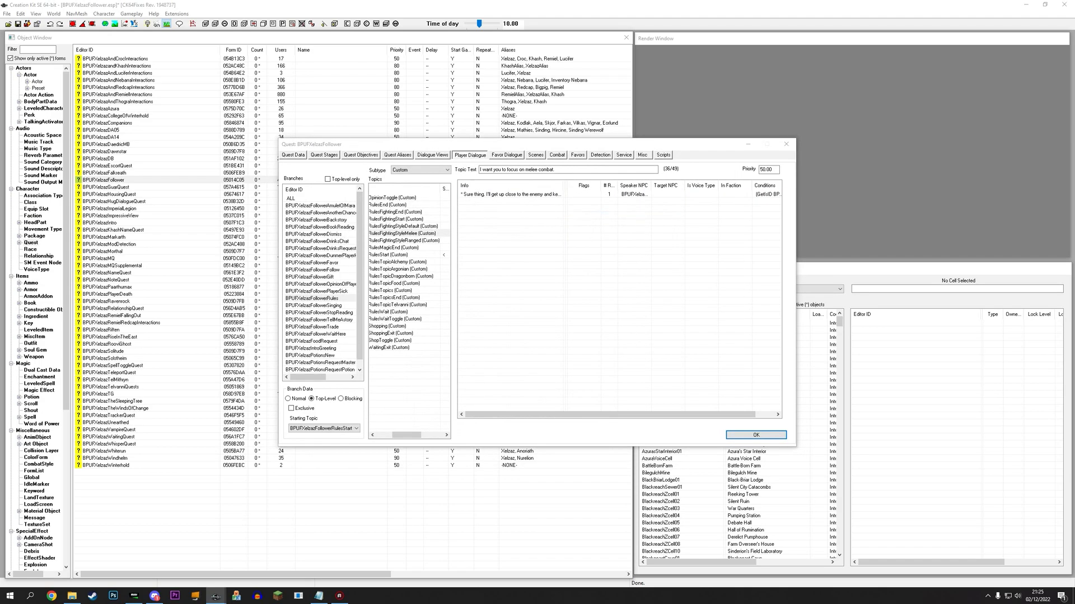
{"action": "key", "text": "Escape"}
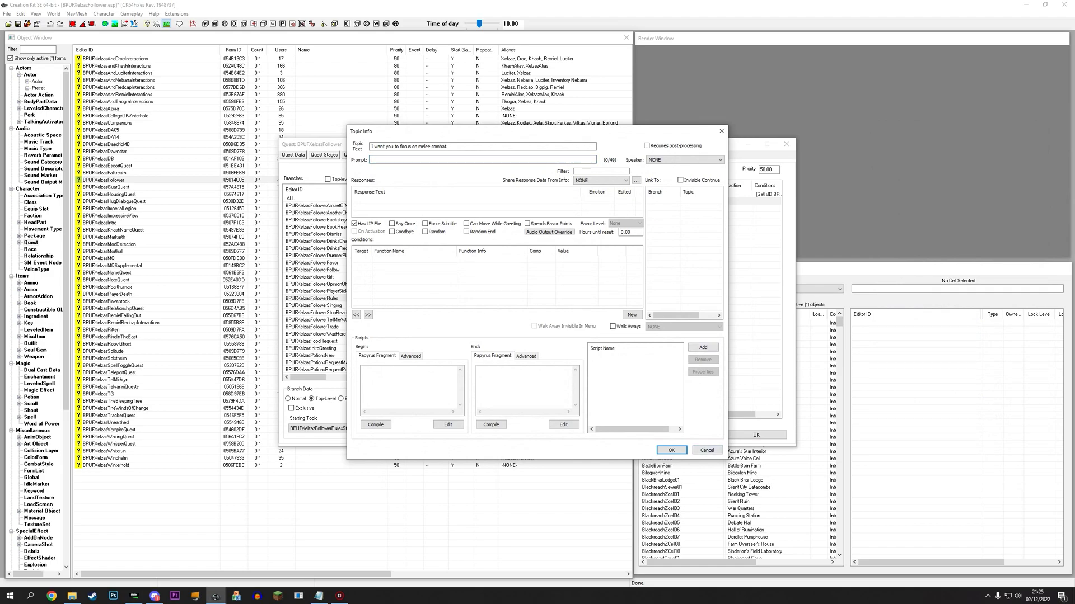
{"action": "left_click", "coordinate": [706, 450]}
{"action": "double_click", "coordinate": [510, 201]}
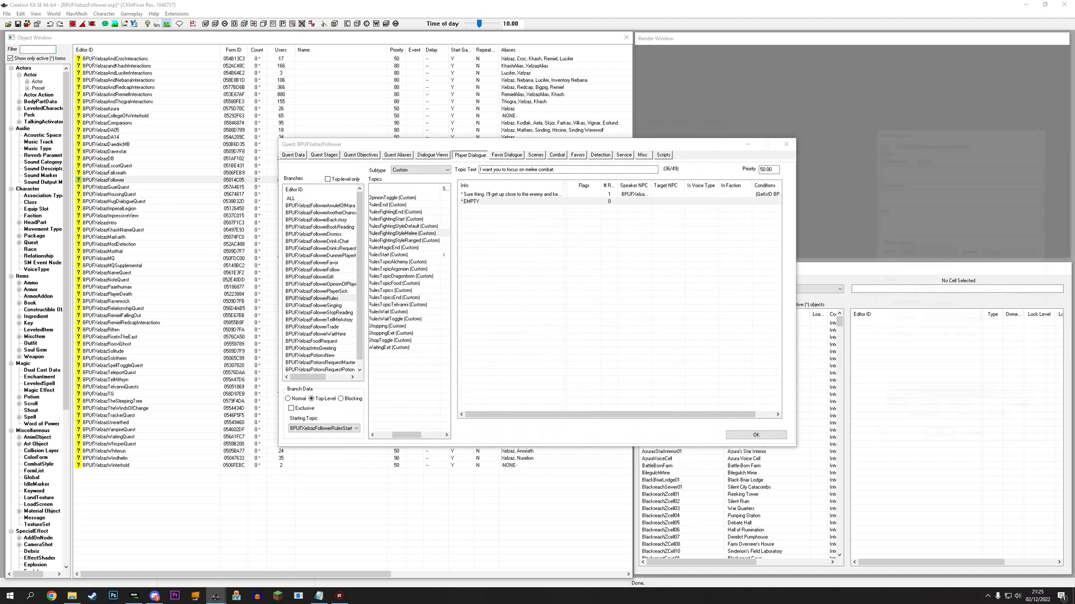
{"action": "key", "text": "Escape"}
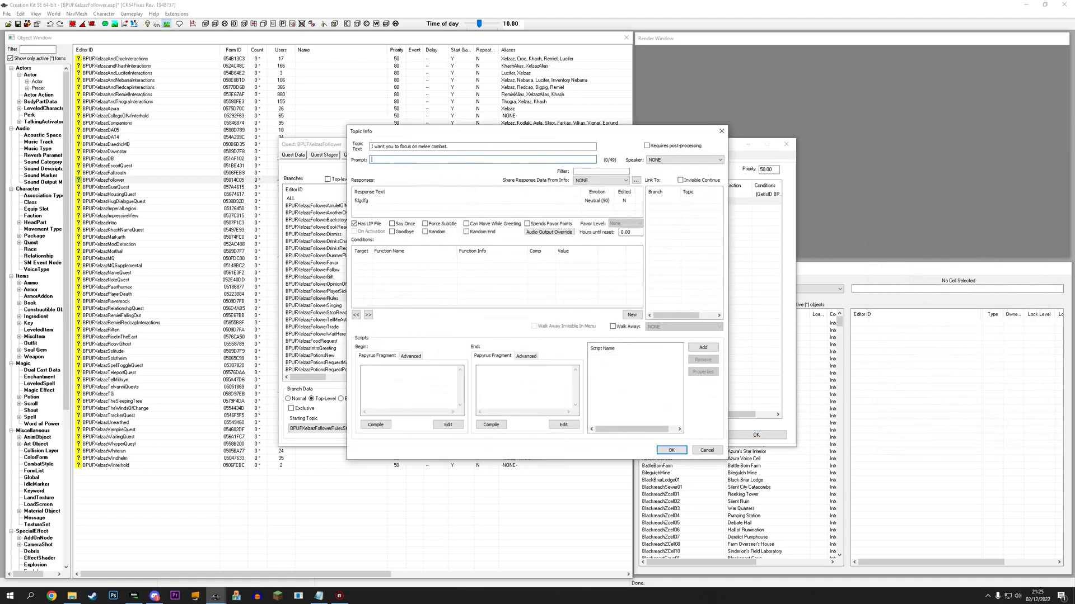
{"action": "left_click", "coordinate": [527, 389]}
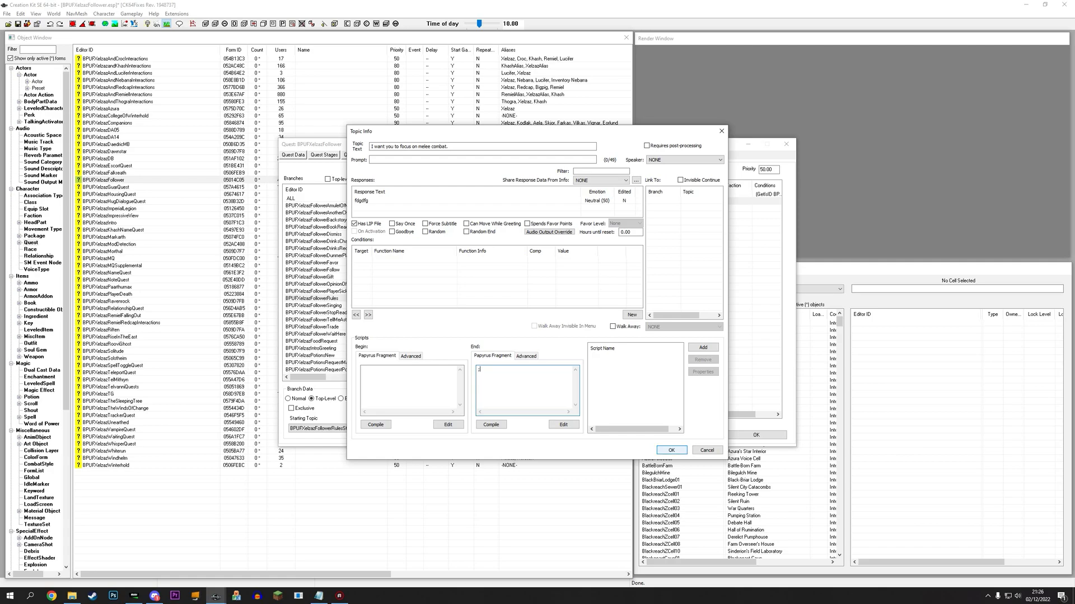
{"action": "left_click", "coordinate": [670, 450]}
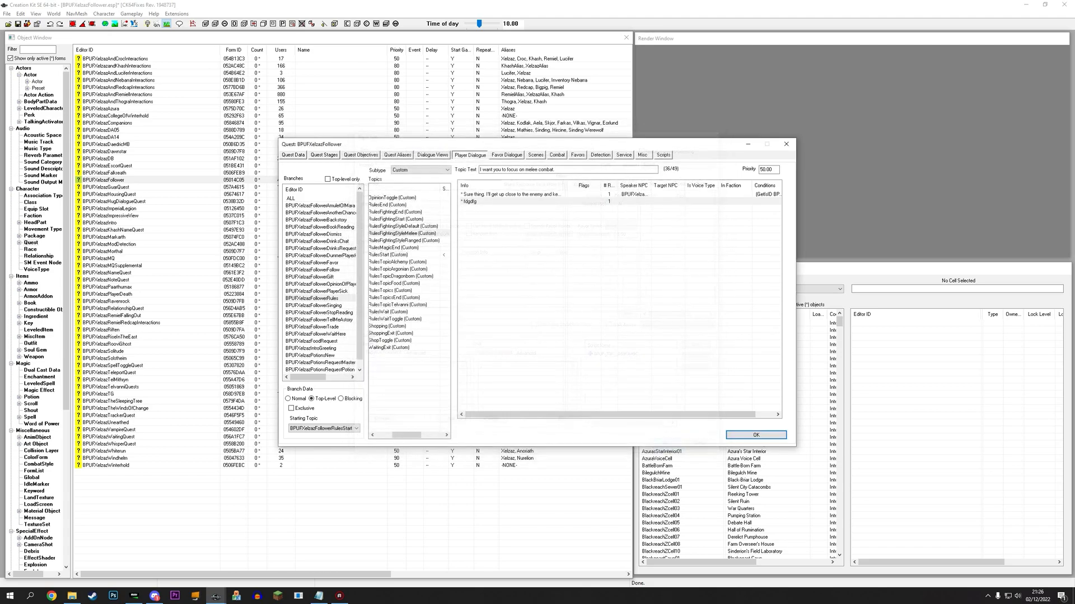
Reopen the placeholder info in the melee topic and open the properties of its attached script
{"action": "double_click", "coordinate": [509, 200]}
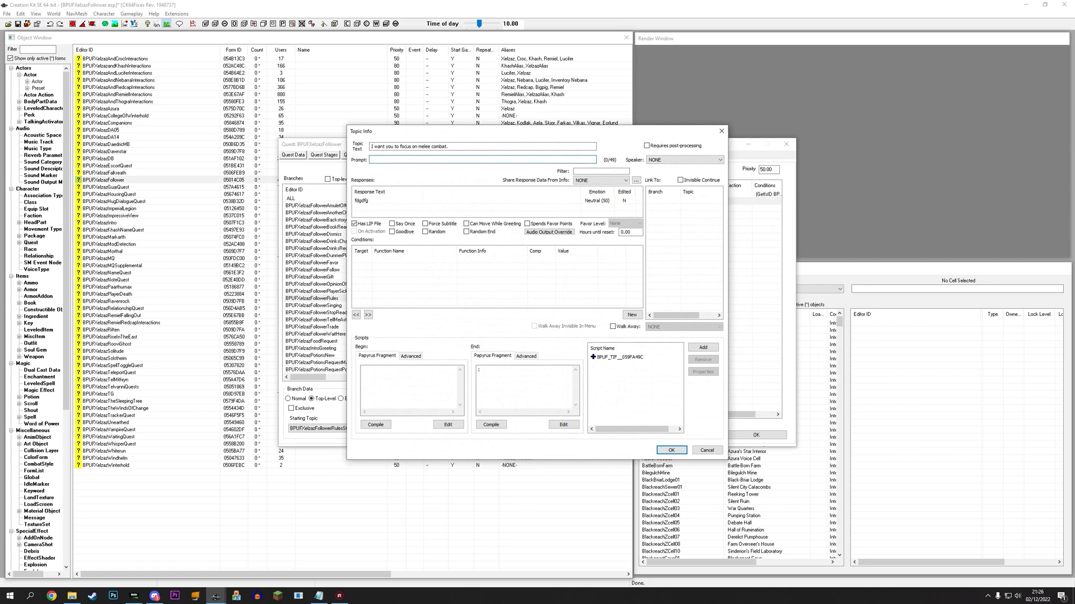
{"action": "left_click", "coordinate": [618, 357]}
{"action": "left_click", "coordinate": [703, 372]}
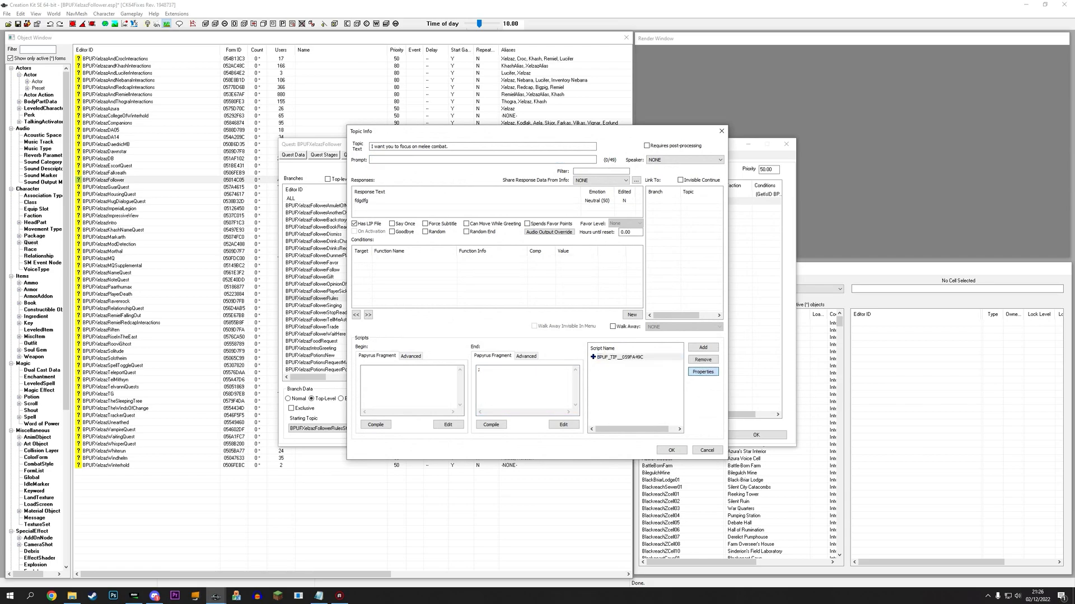
{"action": "left_click_drag", "start_coordinate": [421, 252], "coordinate": [788, 75]}
Add a script property named BPUFXelzazAlternativeCombat of type GlobalVariable
{"action": "left_click", "coordinate": [508, 322]}
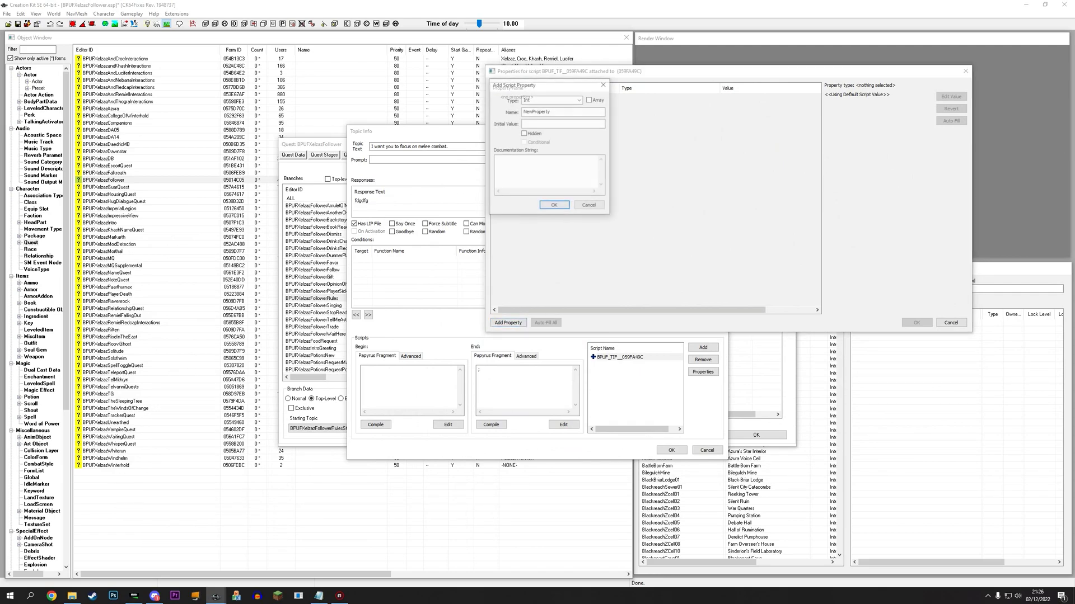
{"action": "double_click", "coordinate": [536, 112]}
{"action": "type", "text": "BPU"}
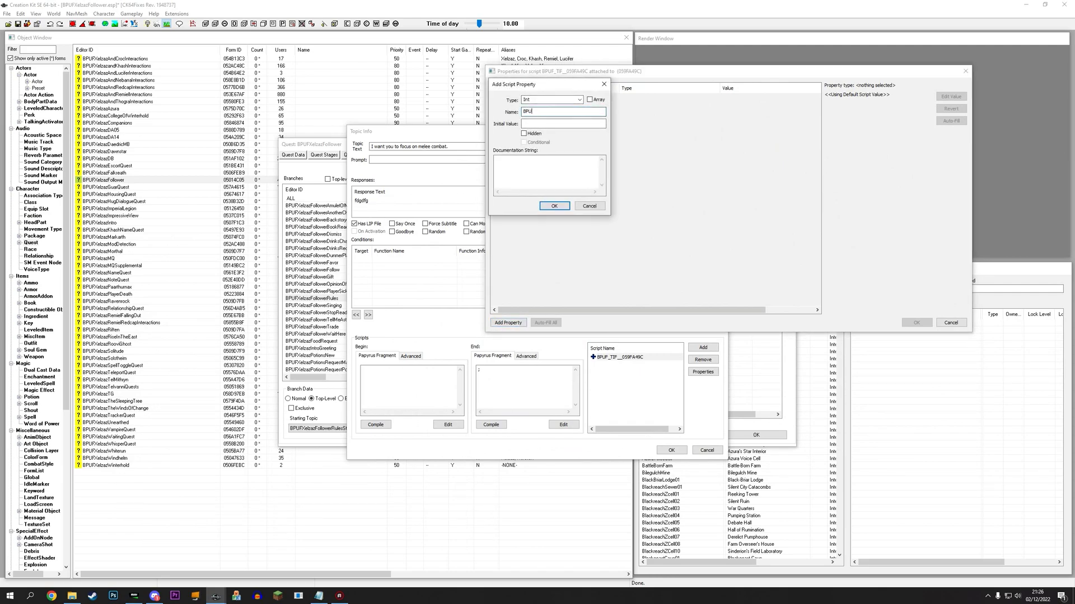
{"action": "type", "text": "FXelzazAlternativeCombat"}
{"action": "left_click", "coordinate": [551, 100]}
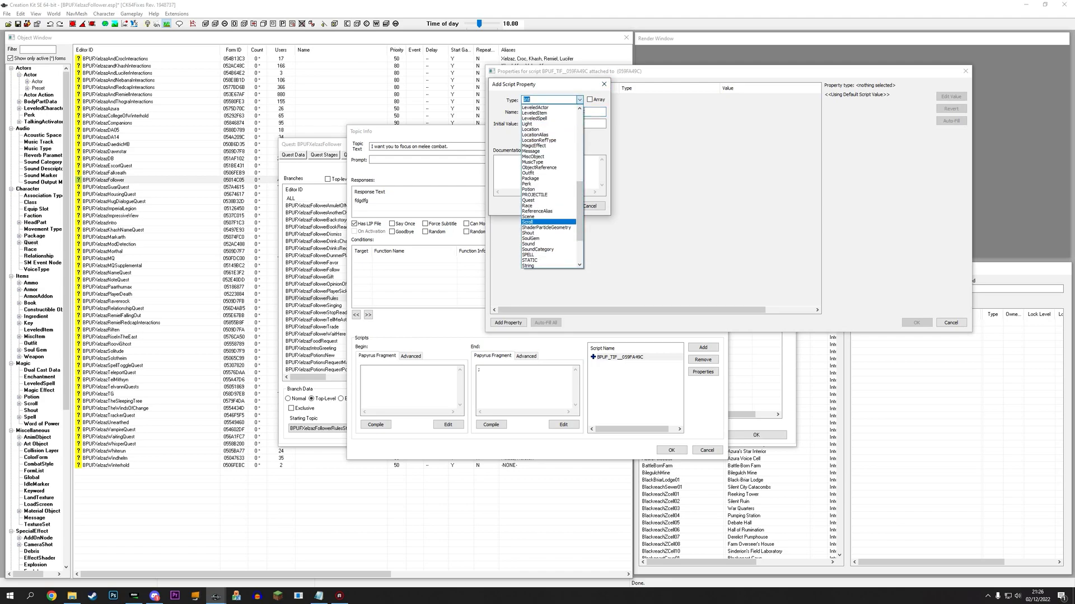
{"action": "scroll", "coordinate": [540, 161], "scroll_direction": "up", "scroll_amount": 2}
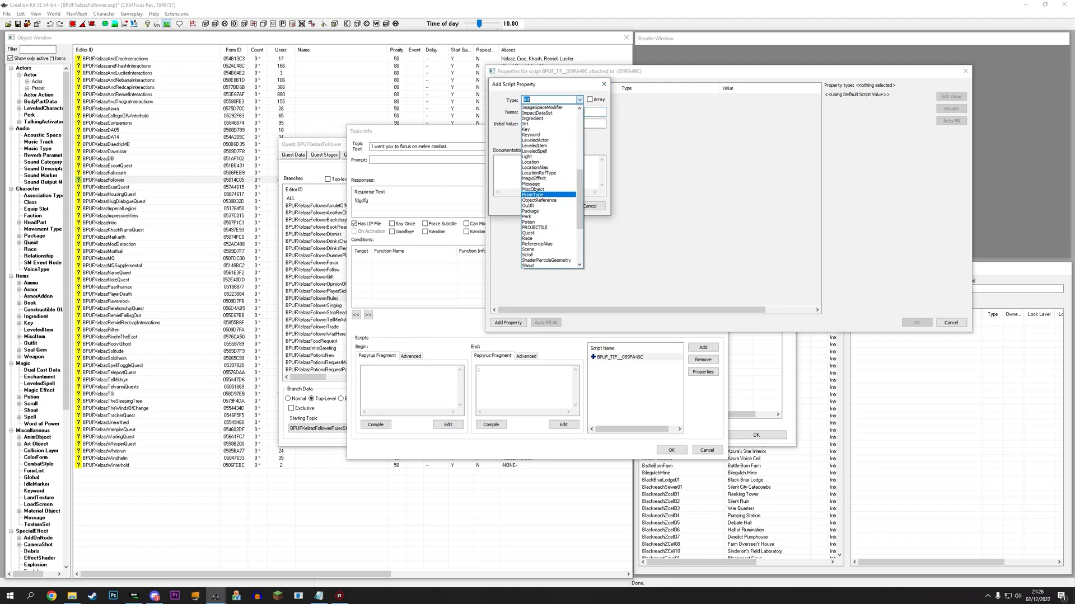
{"action": "scroll", "coordinate": [541, 162], "scroll_direction": "down", "scroll_amount": 2}
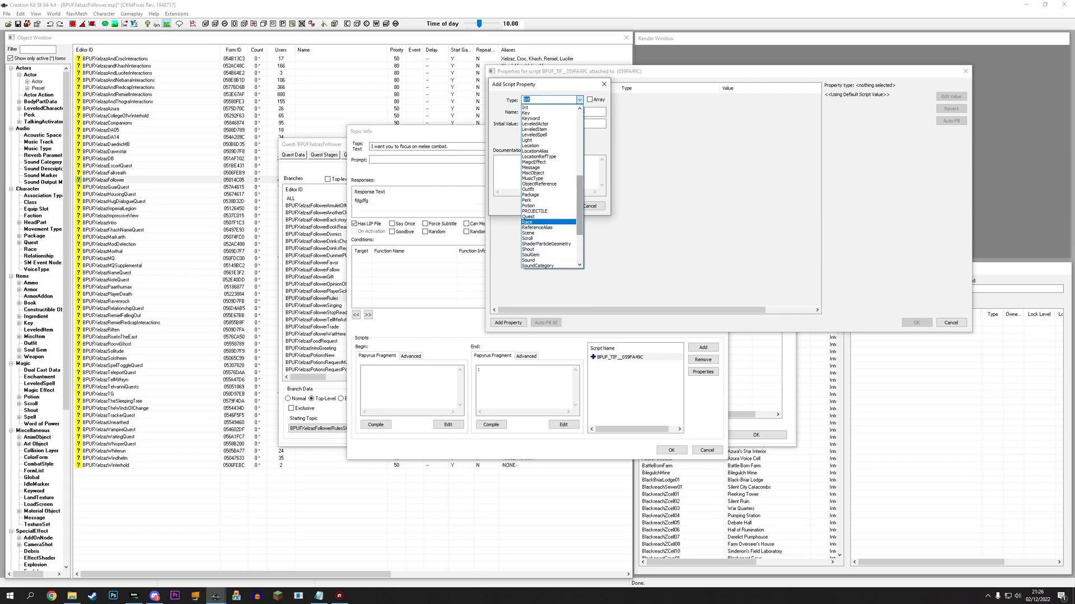
{"action": "scroll", "coordinate": [541, 178], "scroll_direction": "up", "scroll_amount": 6}
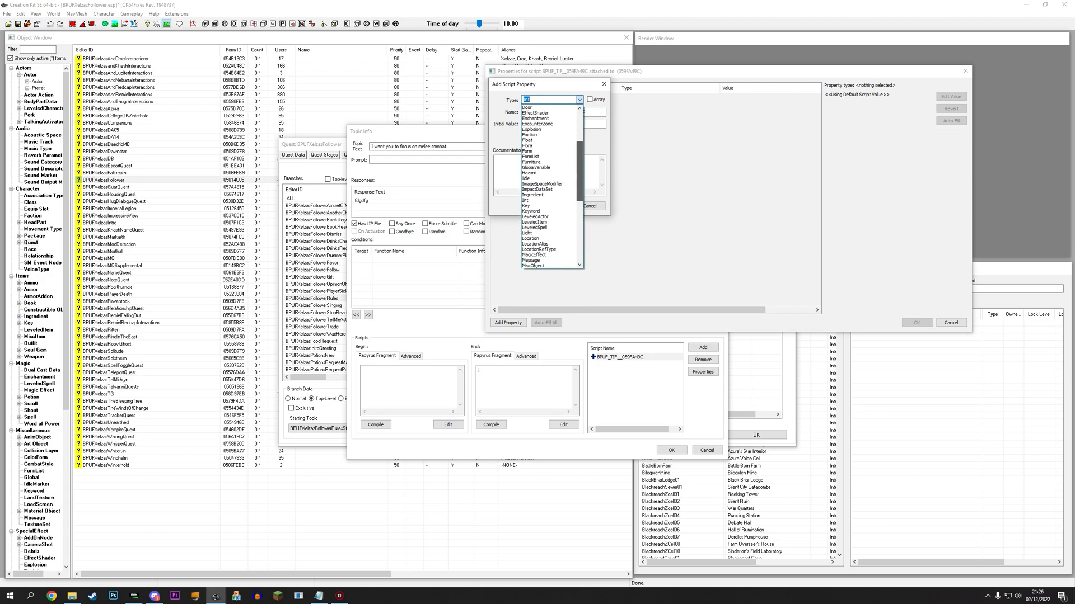
{"action": "left_click", "coordinate": [540, 178]}
{"action": "left_click", "coordinate": [554, 205]}
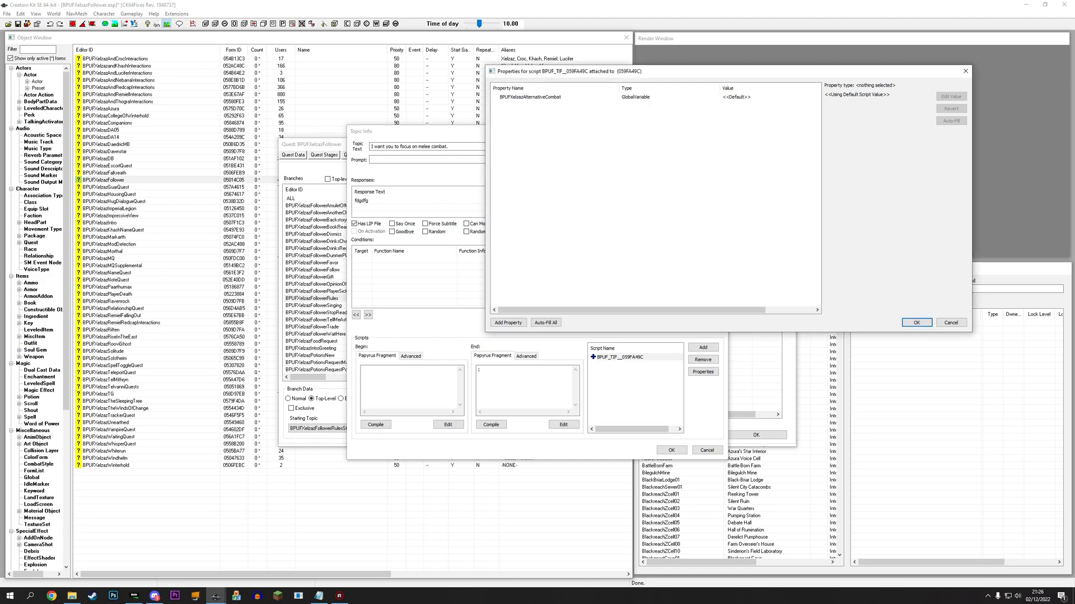
Set the new GlobalVariable property's object to BPUFXelzazAlternateCombatStyle
{"action": "left_click", "coordinate": [529, 97]}
{"action": "left_click", "coordinate": [950, 96]}
{"action": "left_click", "coordinate": [892, 96]}
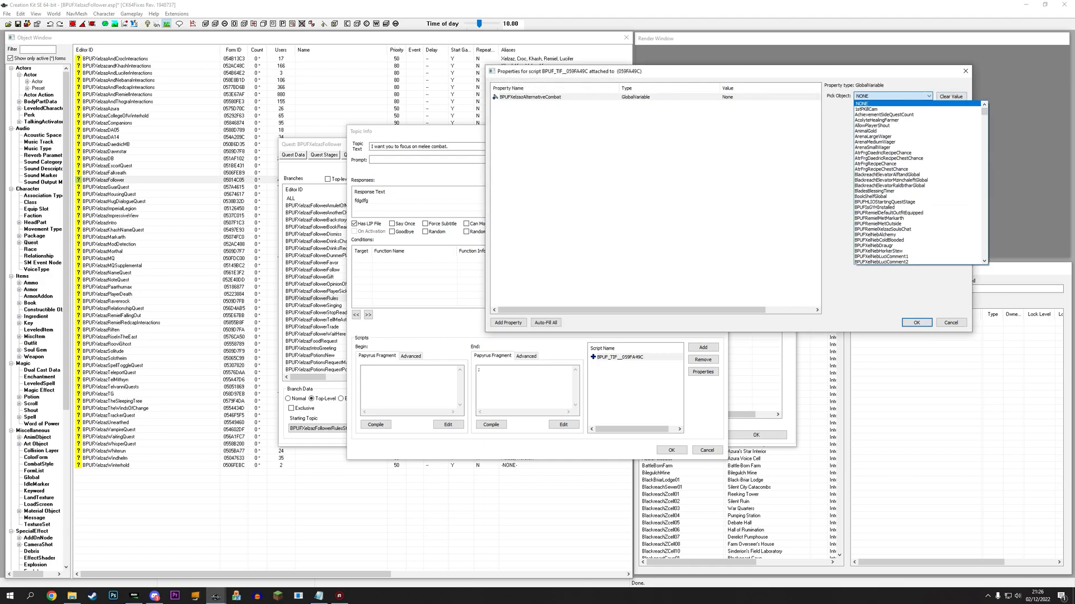
{"action": "type", "text": "BPUFXelzazAlternateCombatStyle"}
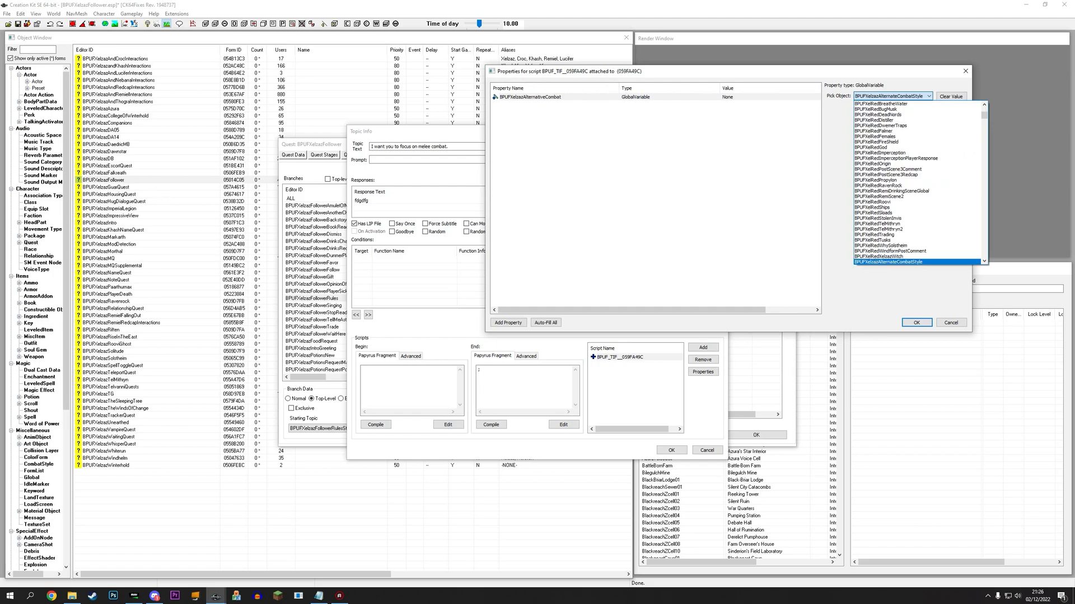
{"action": "key", "text": "Return"}
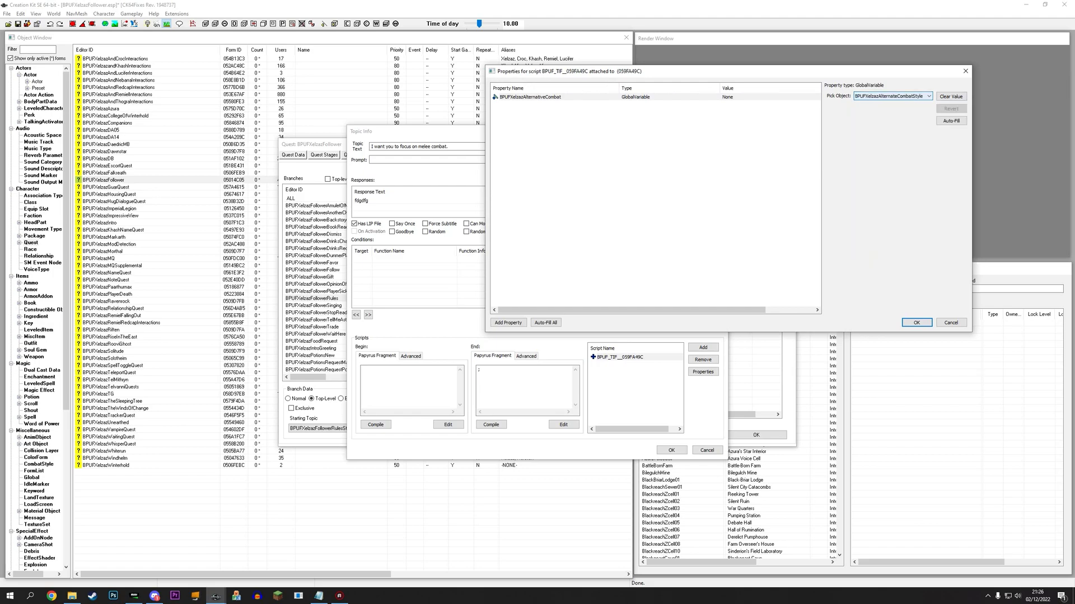
Accept the script properties with the GlobalVariable assignment and close the placeholder info without saving it
{"action": "left_click", "coordinate": [689, 97]}
{"action": "left_click", "coordinate": [688, 118]}
{"action": "left_click", "coordinate": [688, 97]}
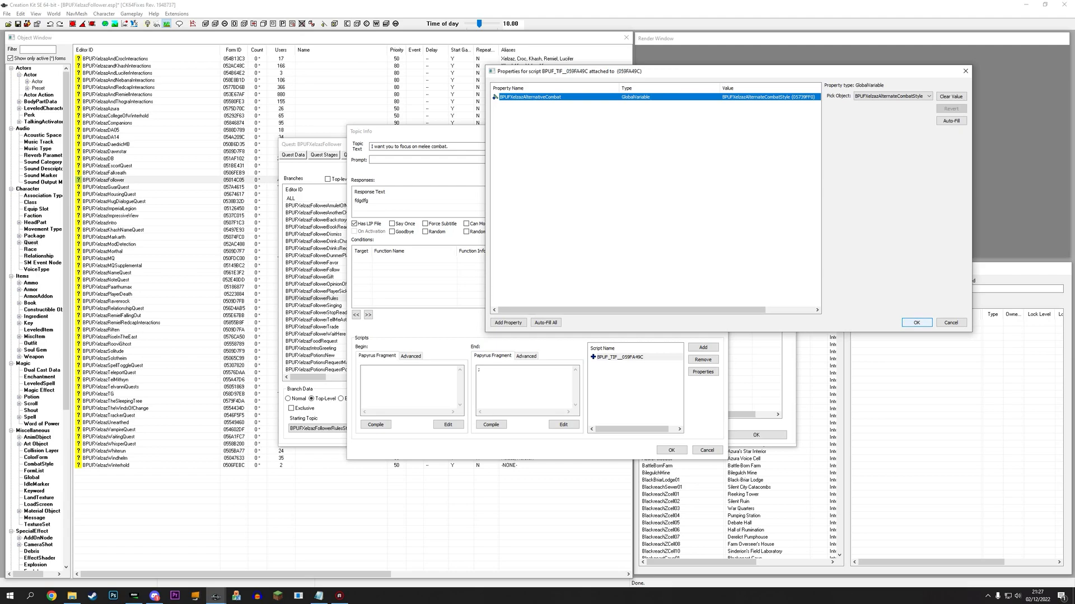
{"action": "key", "text": "Return"}
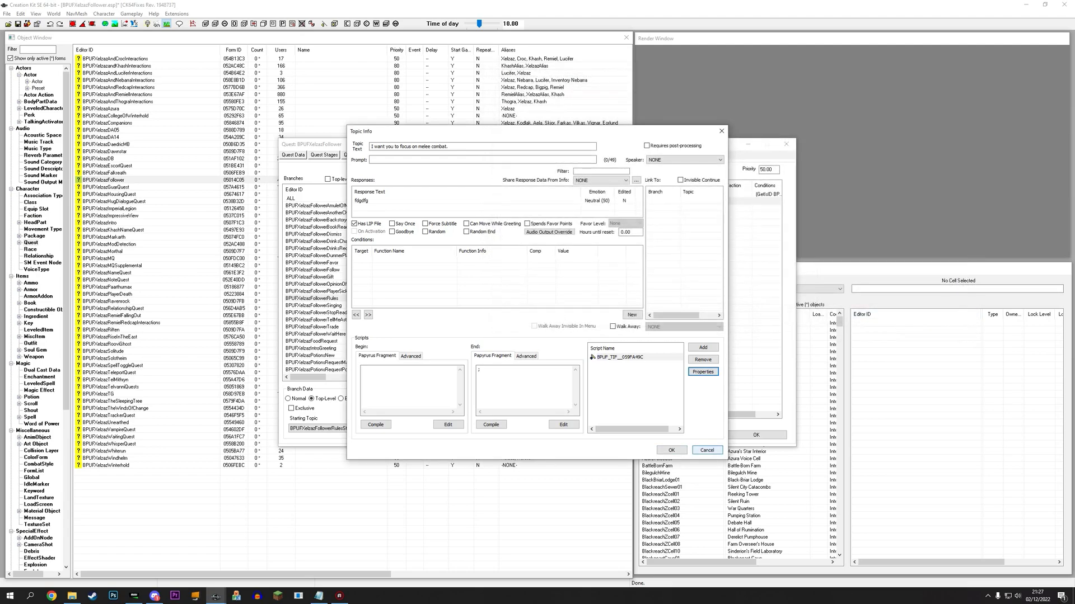
{"action": "left_click", "coordinate": [707, 450]}
Open the melee topic's original info and examine its End Papyrus fragment that sets the global variable's value
{"action": "double_click", "coordinate": [510, 194]}
{"action": "key", "text": "Return"}
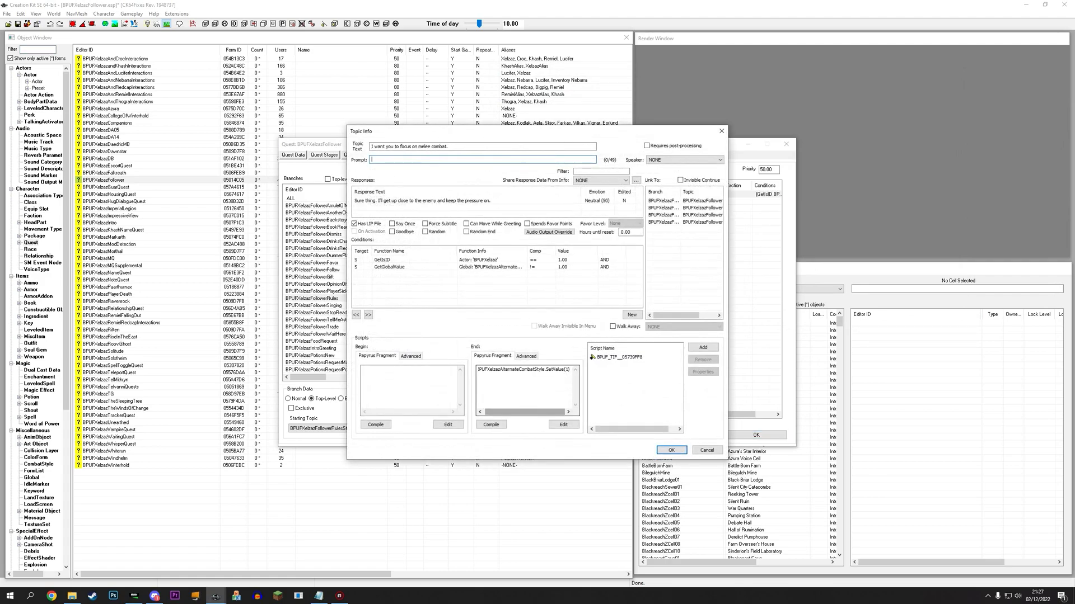
{"action": "double_click", "coordinate": [524, 369]}
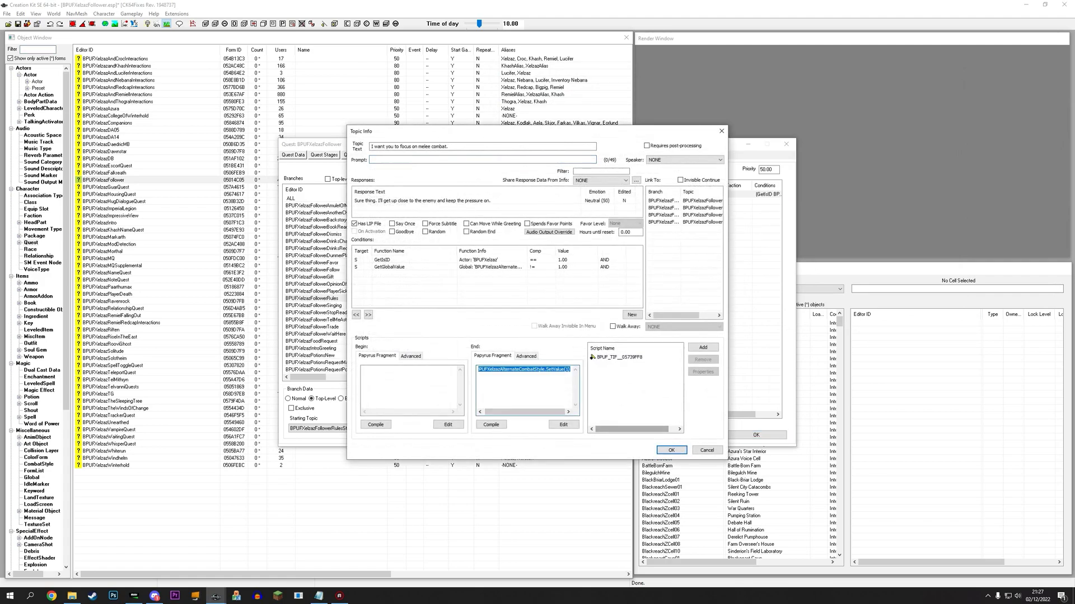
{"action": "left_click", "coordinate": [479, 375]}
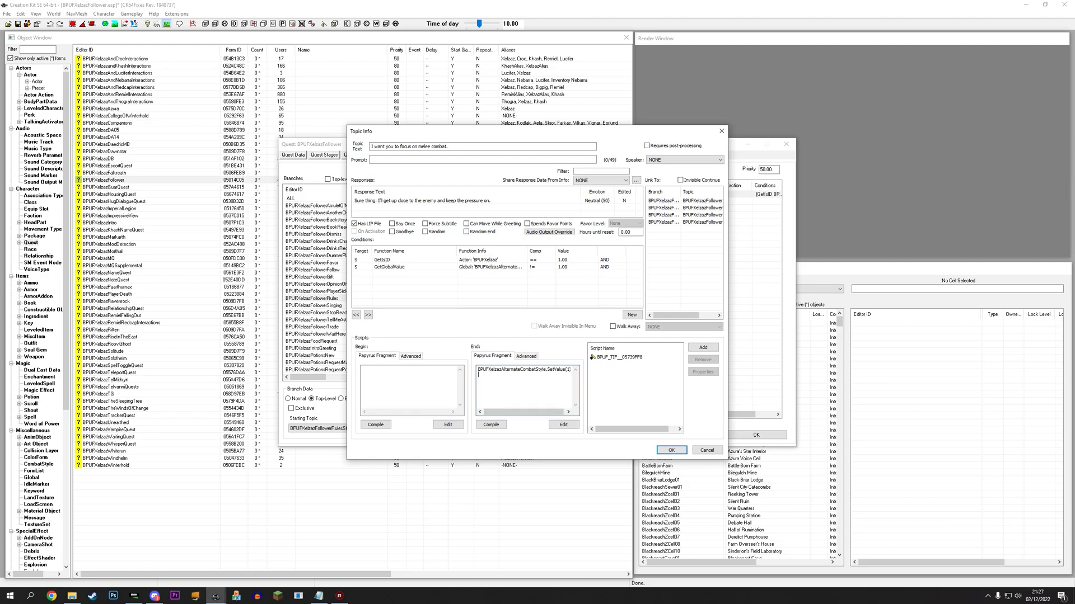
{"action": "double_click", "coordinate": [543, 369]}
{"action": "left_click", "coordinate": [543, 369]}
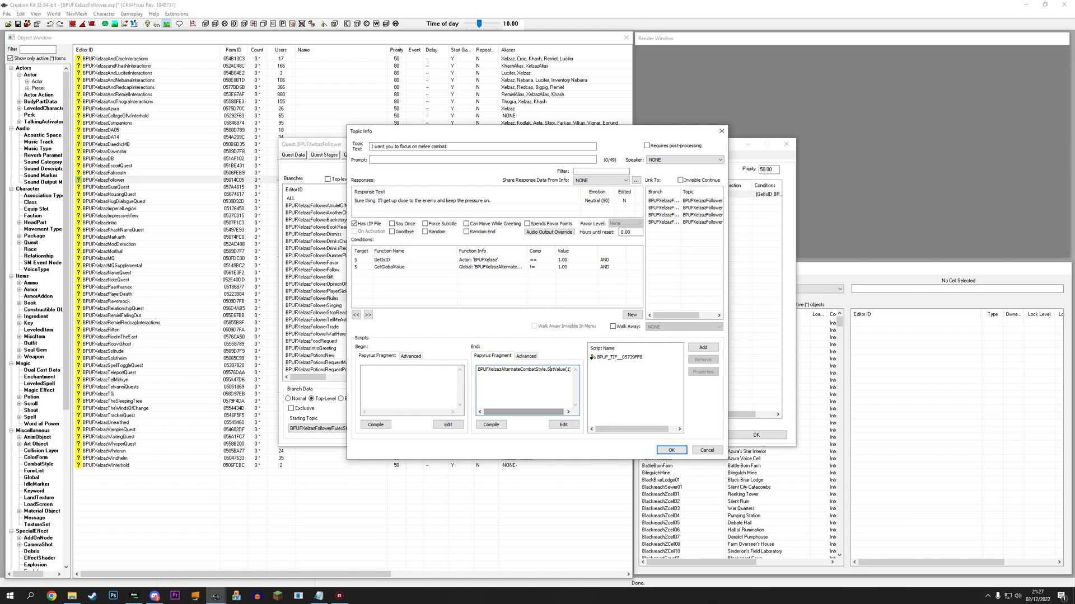
{"action": "left_click_drag", "start_coordinate": [523, 412], "coordinate": [526, 411]}
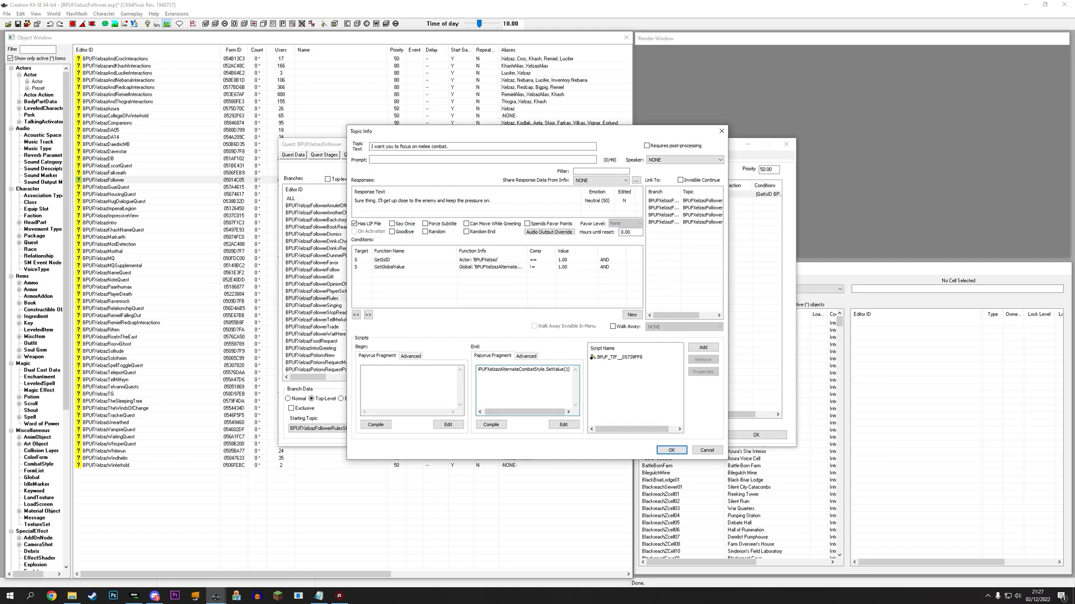
Close the original info and delete the placeholder info from the melee topic
{"action": "left_click", "coordinate": [721, 131]}
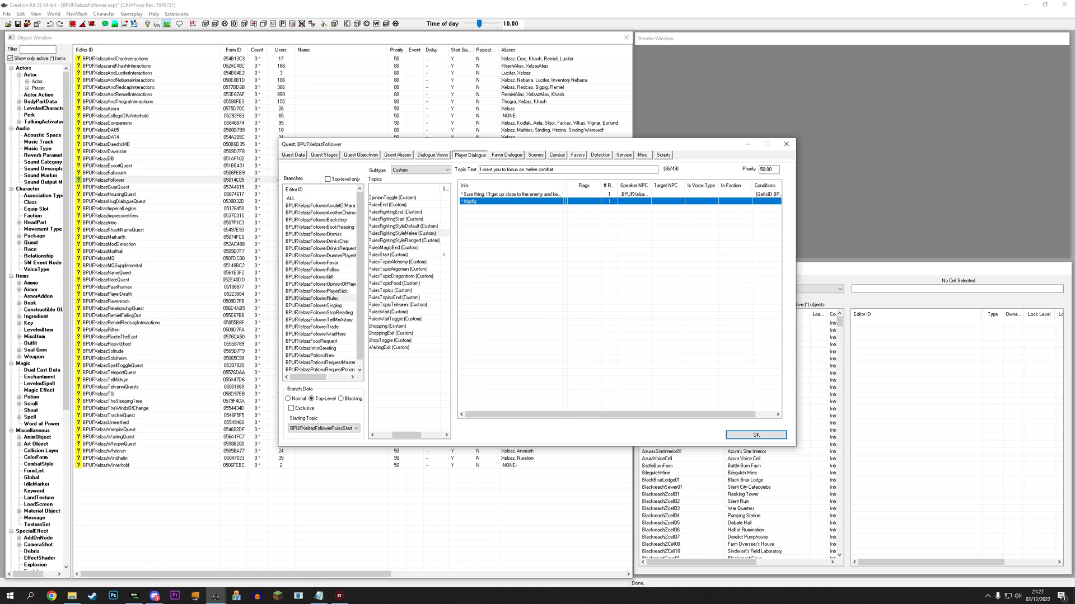
{"action": "key", "text": "Delete"}
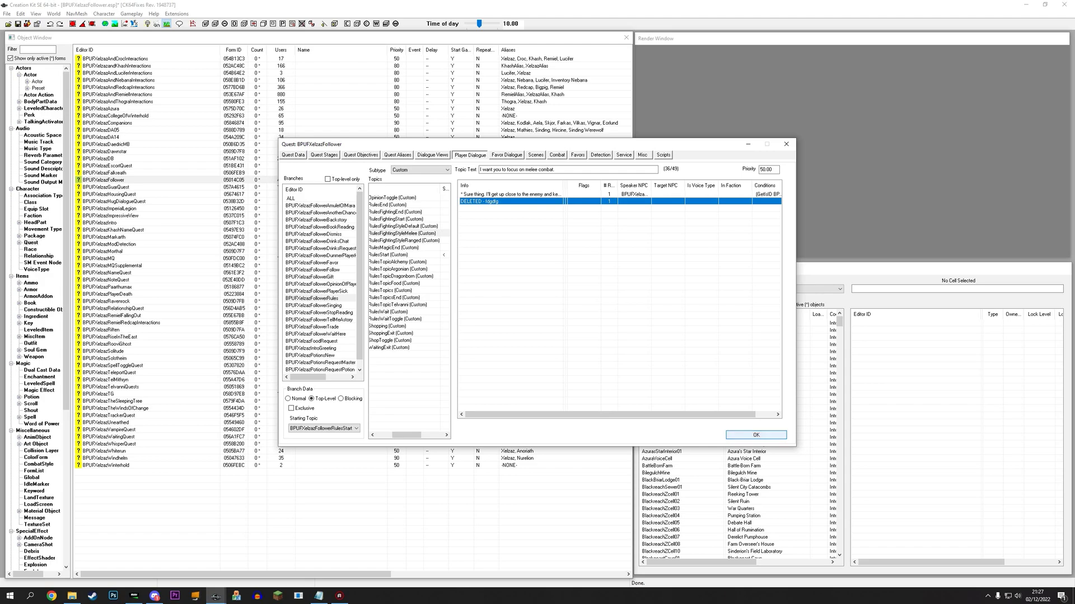
Review the End fragment of the ranged fighting style topic's info and accept the quest's changes
{"action": "left_click", "coordinate": [404, 241]}
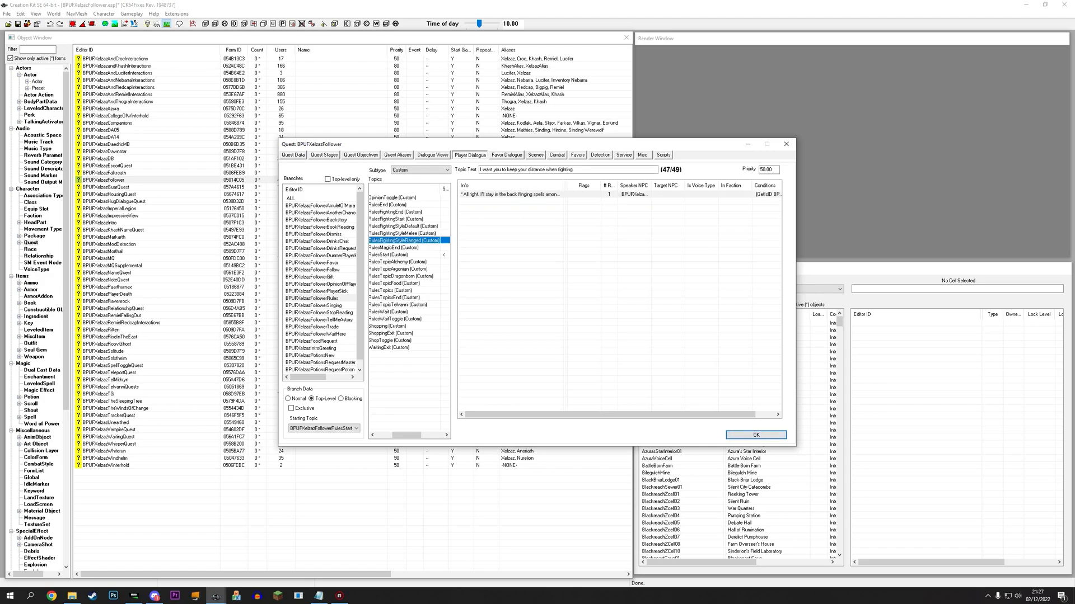
{"action": "double_click", "coordinate": [510, 194]}
{"action": "left_click_drag", "start_coordinate": [524, 412], "coordinate": [531, 411]}
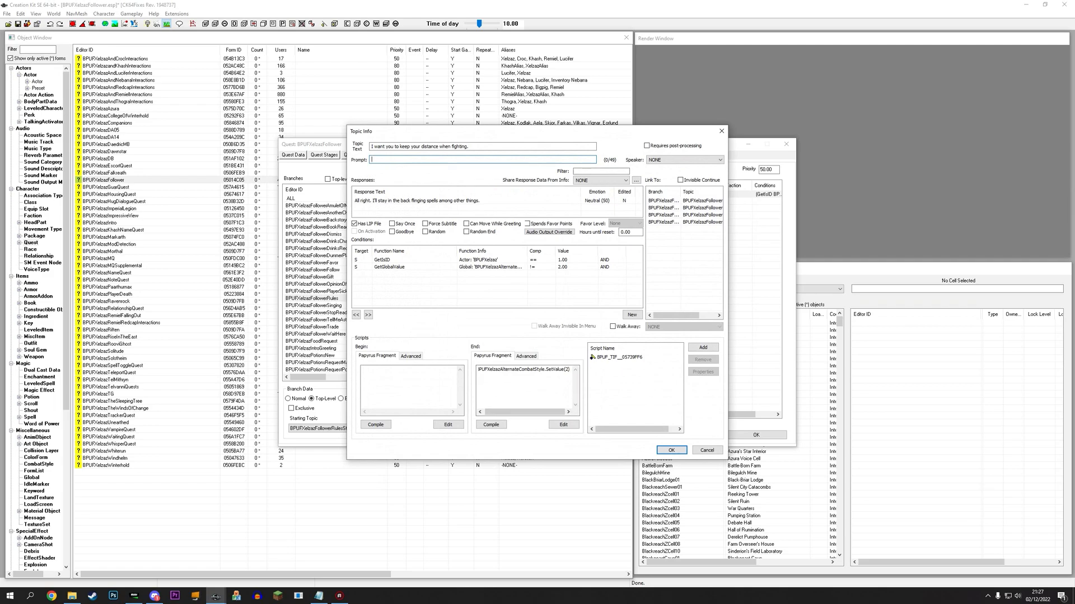
{"action": "key", "text": "Escape"}
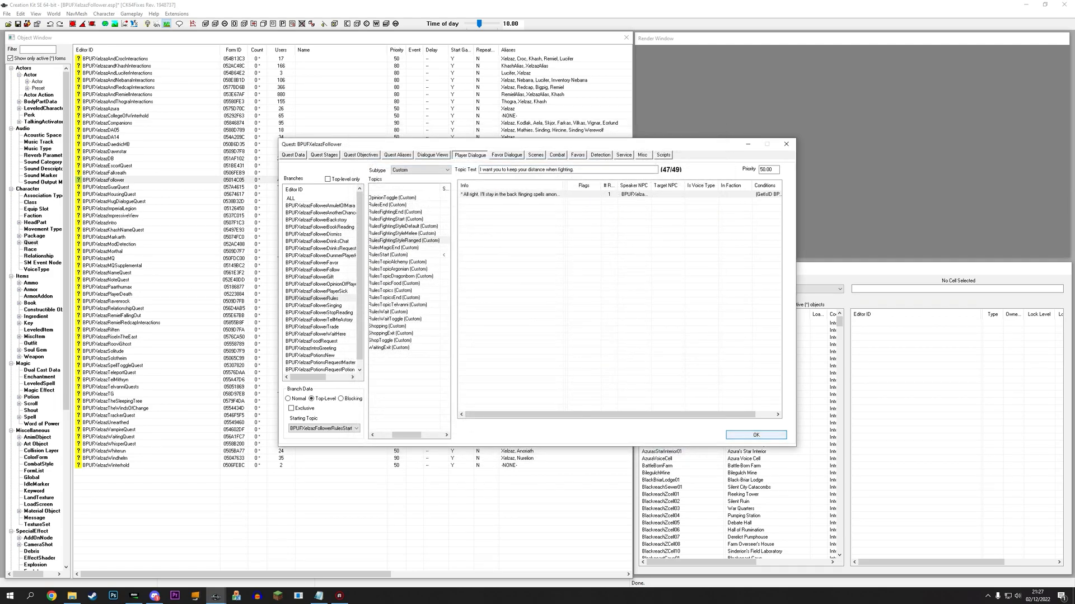
{"action": "left_click", "coordinate": [755, 435]}
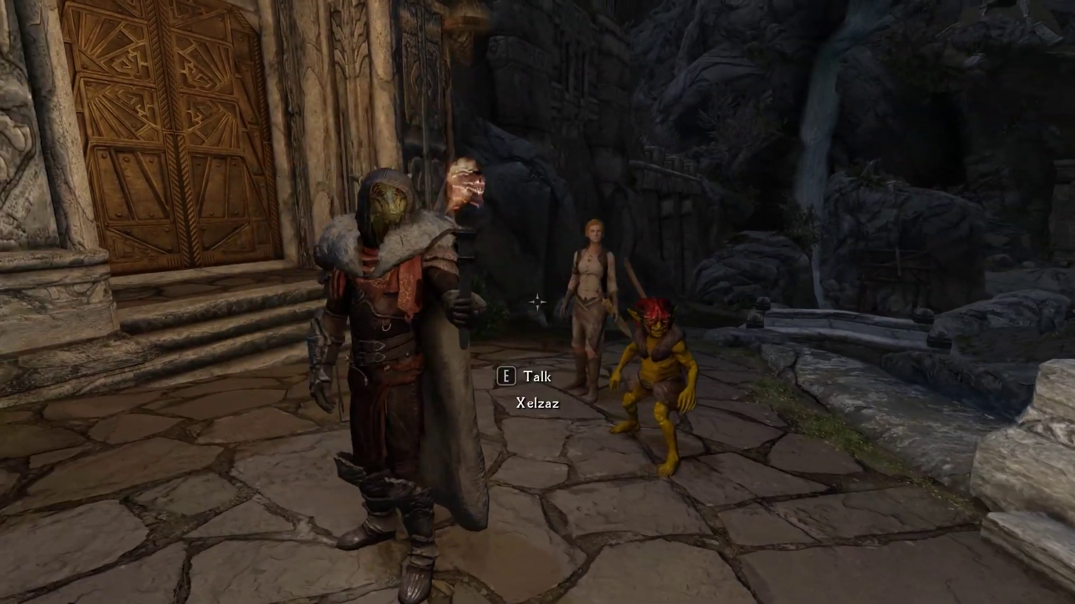
Switch to Skyrim, talk to Xelzaz and choose the dialogue line "Let's go over traveling rules."
{"action": "key", "text": "a"}
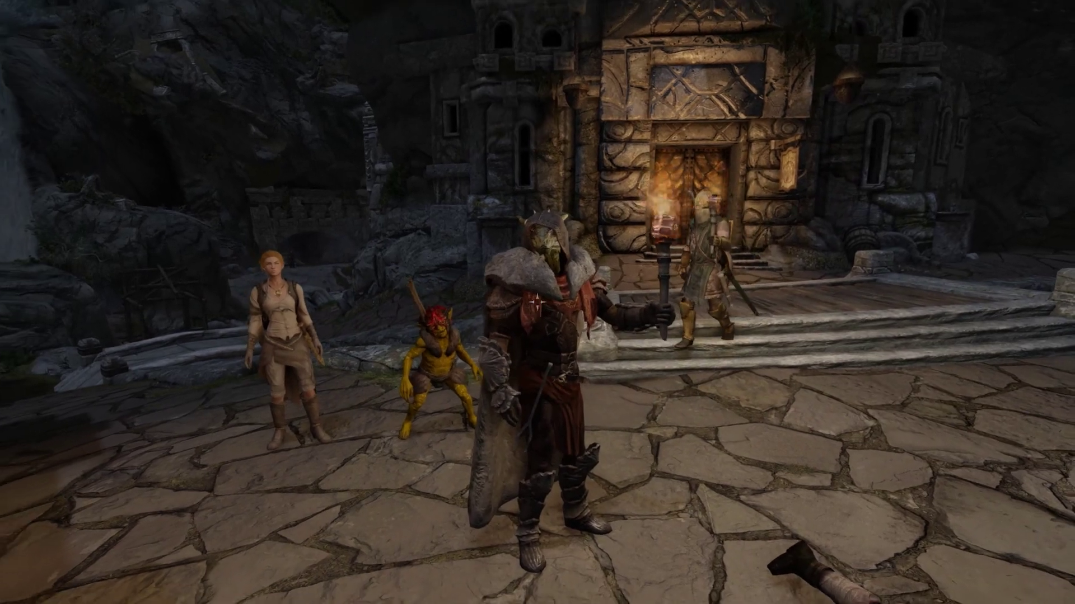
{"action": "key", "text": "e"}
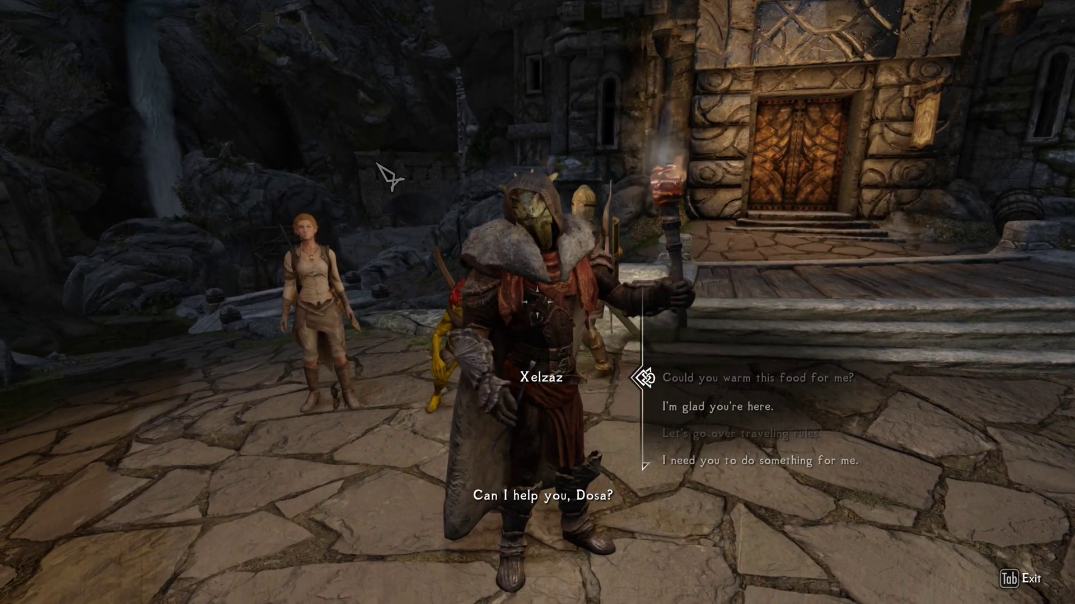
{"action": "scroll", "coordinate": [390, 177], "scroll_direction": "down", "scroll_amount": 4}
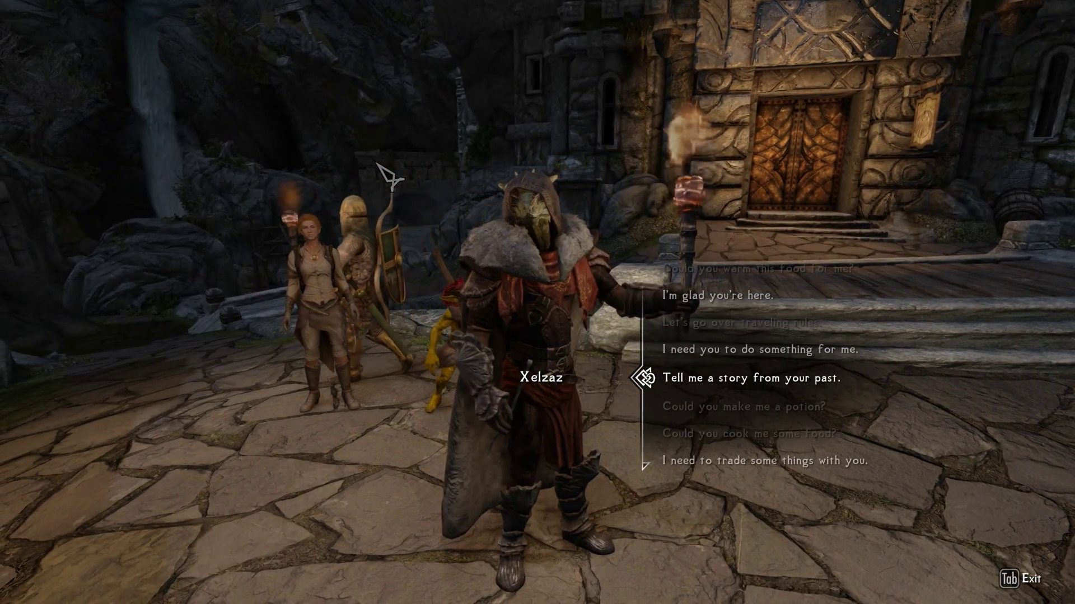
{"action": "scroll", "coordinate": [390, 176], "scroll_direction": "down", "scroll_amount": 1}
{"action": "scroll", "coordinate": [390, 177], "scroll_direction": "down", "scroll_amount": 2}
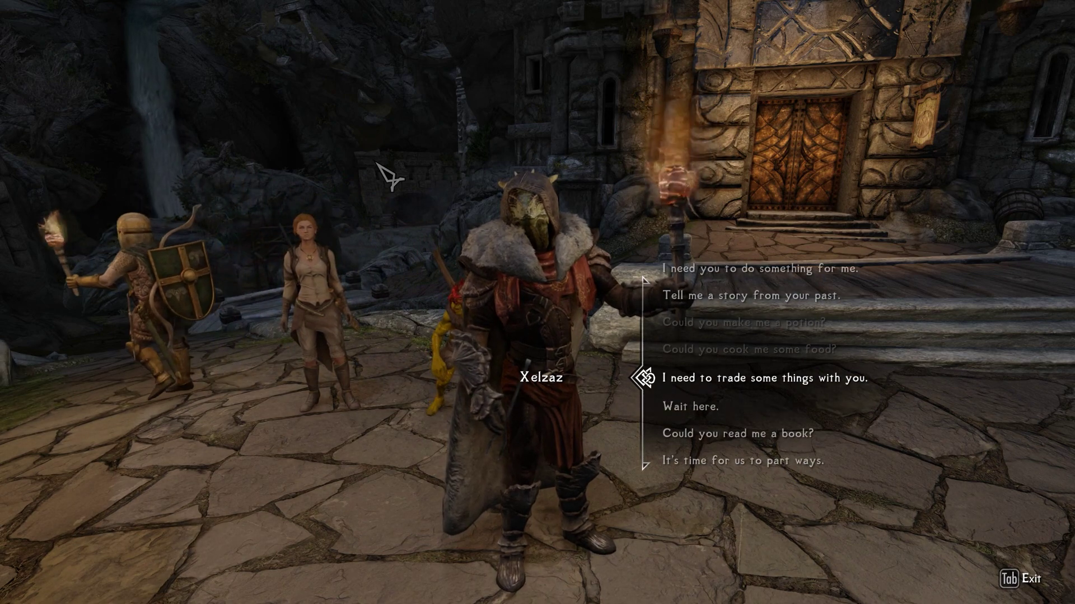
{"action": "scroll", "coordinate": [390, 177], "scroll_direction": "up", "scroll_amount": 3}
{"action": "scroll", "coordinate": [390, 177], "scroll_direction": "up", "scroll_amount": 1}
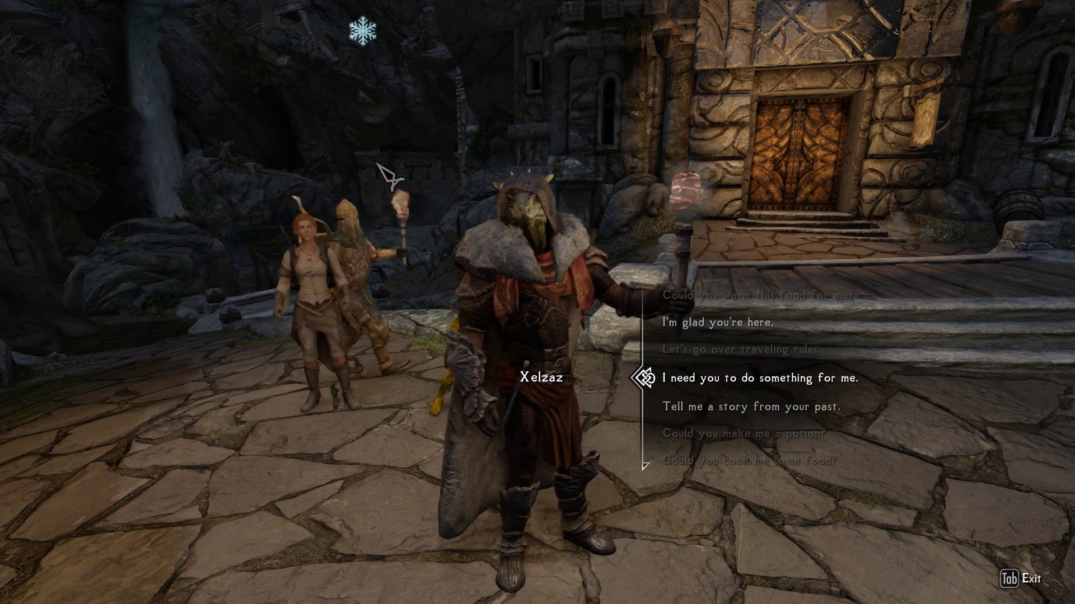
{"action": "scroll", "coordinate": [376, 163], "scroll_direction": "up", "scroll_amount": 1}
{"action": "key", "text": "e"}
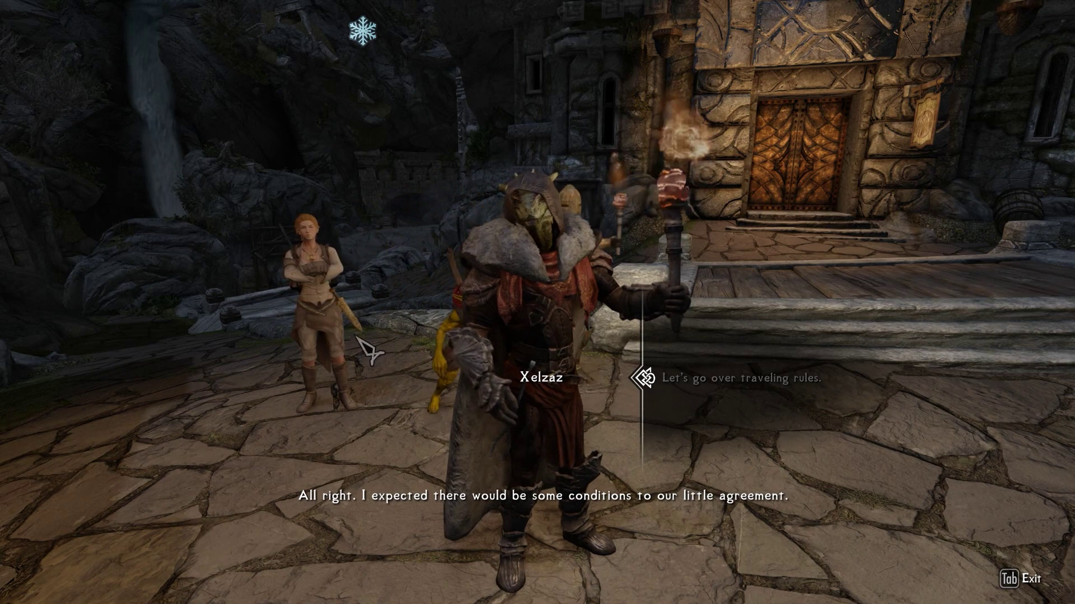
Choose "Let's talk about tactics." from Xelzaz's traveling rules dialogue
{"action": "scroll", "coordinate": [521, 255], "scroll_direction": "down", "scroll_amount": 1}
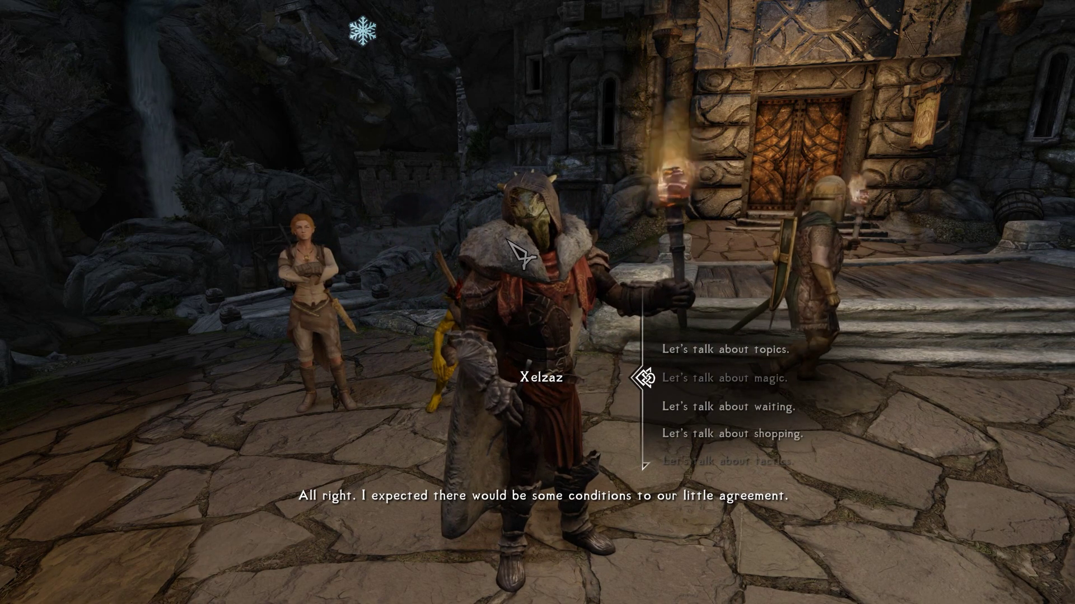
{"action": "scroll", "coordinate": [508, 241], "scroll_direction": "down", "scroll_amount": 3}
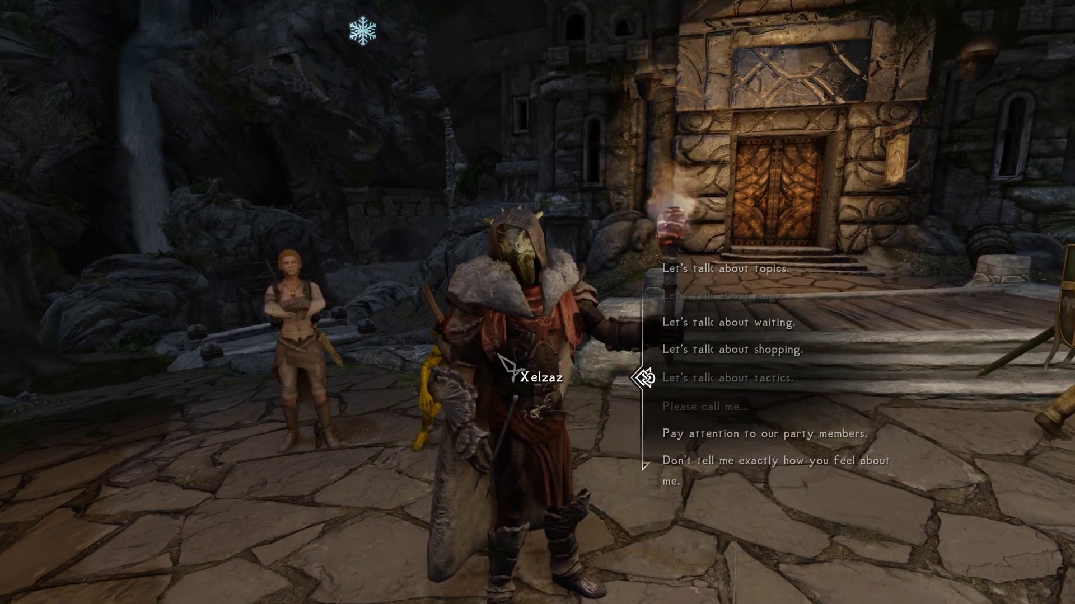
{"action": "key", "text": "e"}
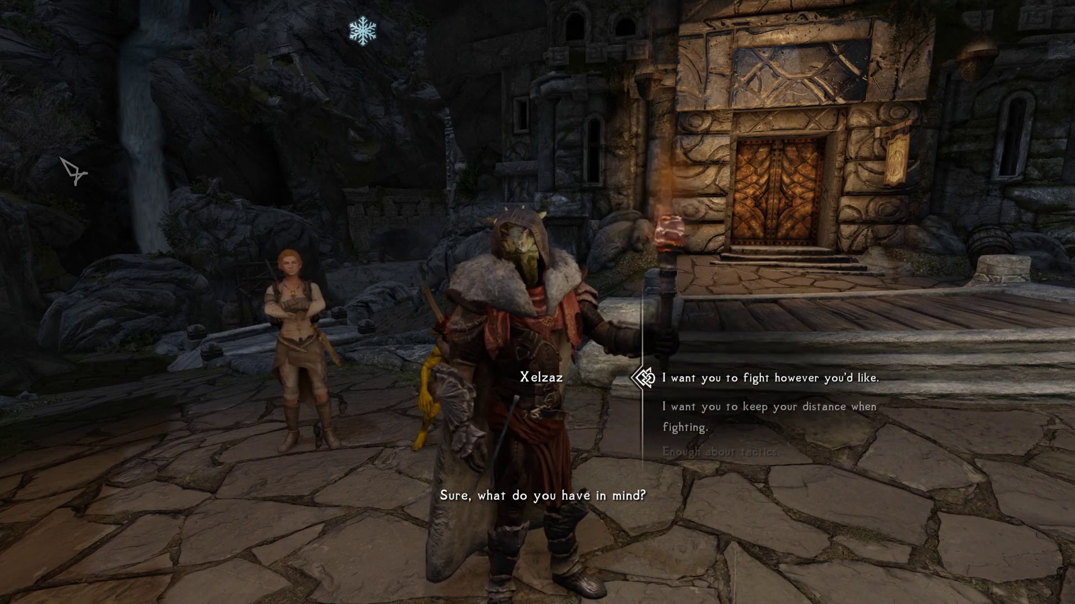
Look over the available tactics lines and choose "I want you to keep your distance when fighting."
{"action": "scroll", "coordinate": [347, 241], "scroll_direction": "down", "scroll_amount": 1}
{"action": "scroll", "coordinate": [347, 240], "scroll_direction": "up", "scroll_amount": 1}
{"action": "scroll", "coordinate": [347, 241], "scroll_direction": "down", "scroll_amount": 1}
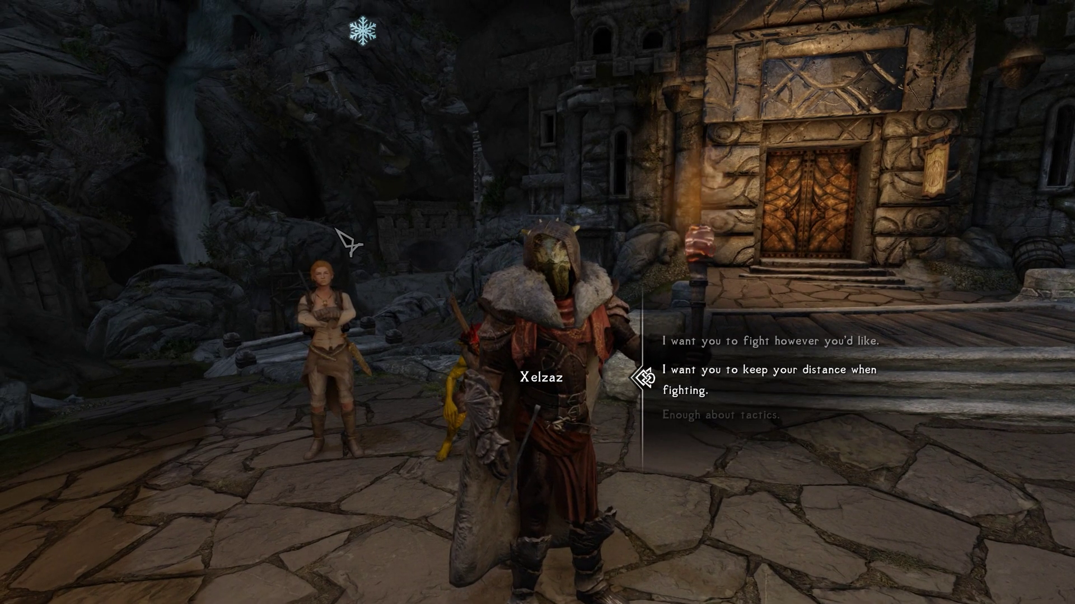
{"action": "scroll", "coordinate": [347, 241], "scroll_direction": "up", "scroll_amount": 1}
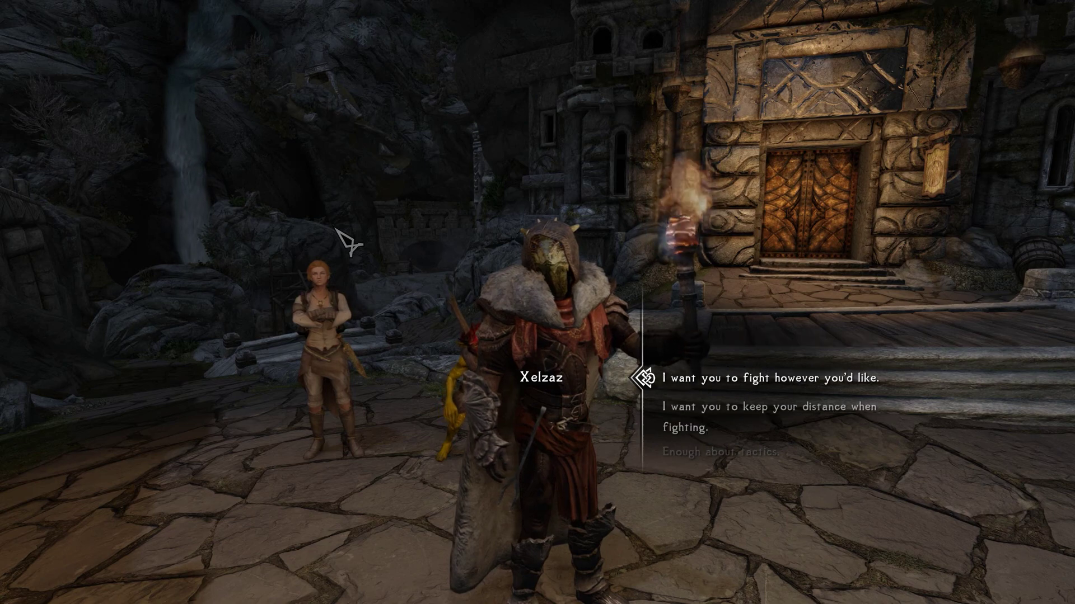
{"action": "scroll", "coordinate": [347, 240], "scroll_direction": "down", "scroll_amount": 2}
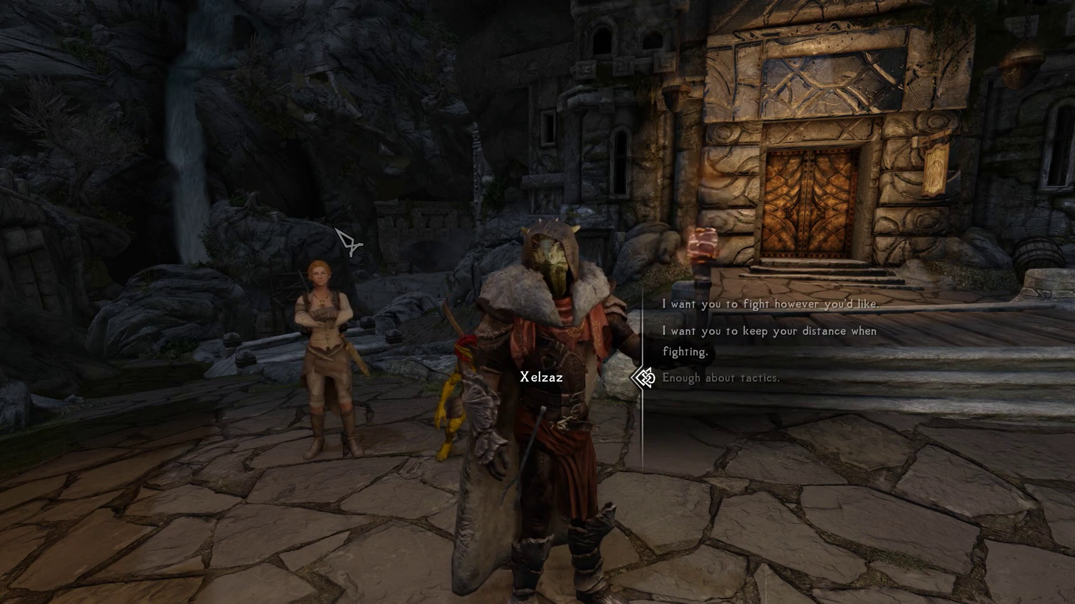
{"action": "scroll", "coordinate": [347, 240], "scroll_direction": "up", "scroll_amount": 1}
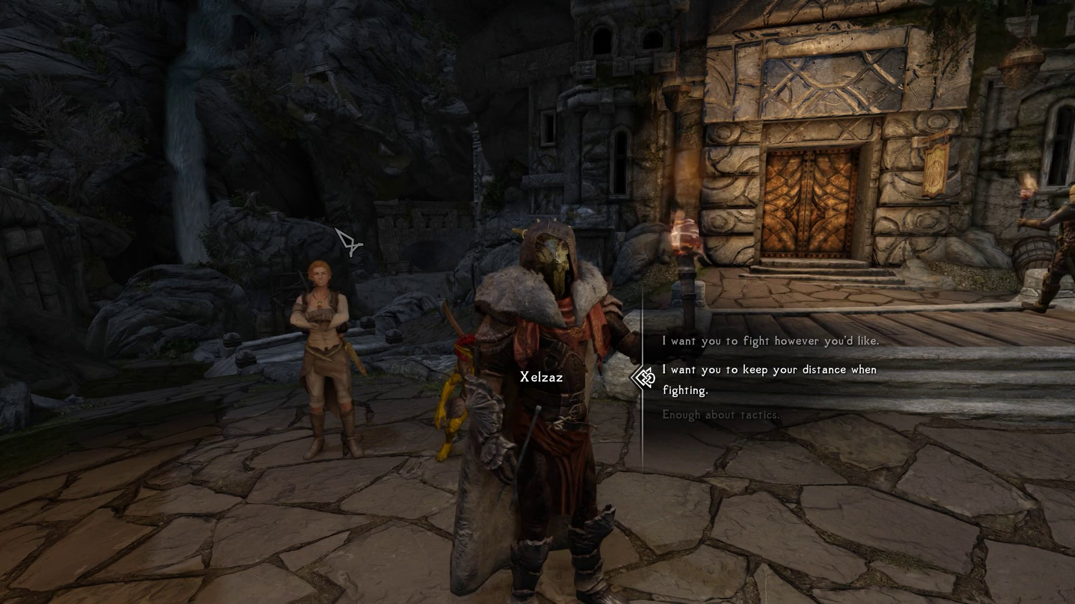
{"action": "scroll", "coordinate": [347, 241], "scroll_direction": "up", "scroll_amount": 1}
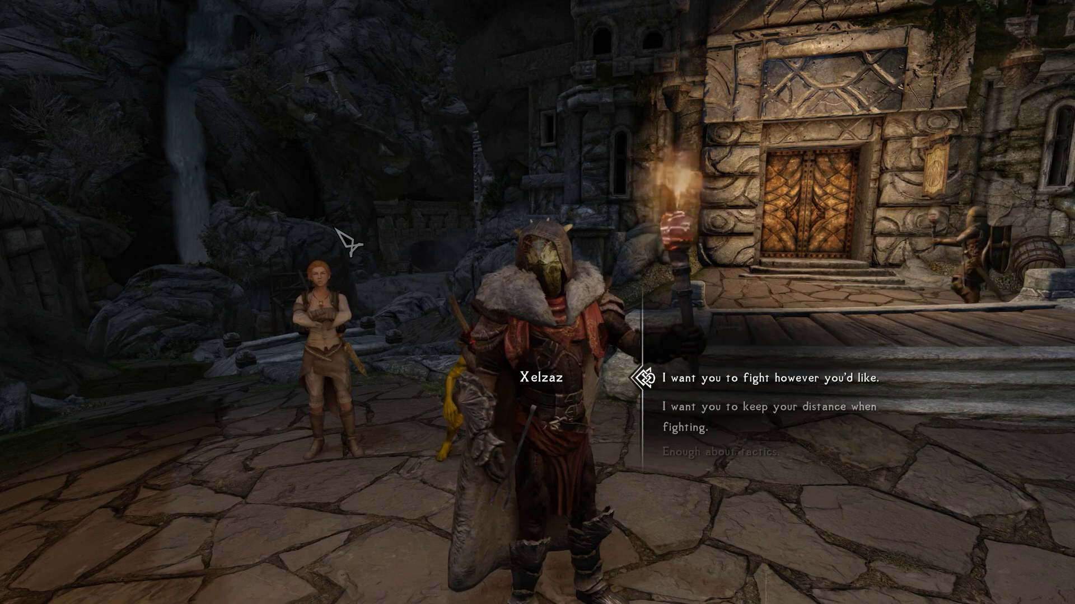
{"action": "scroll", "coordinate": [347, 240], "scroll_direction": "down", "scroll_amount": 1}
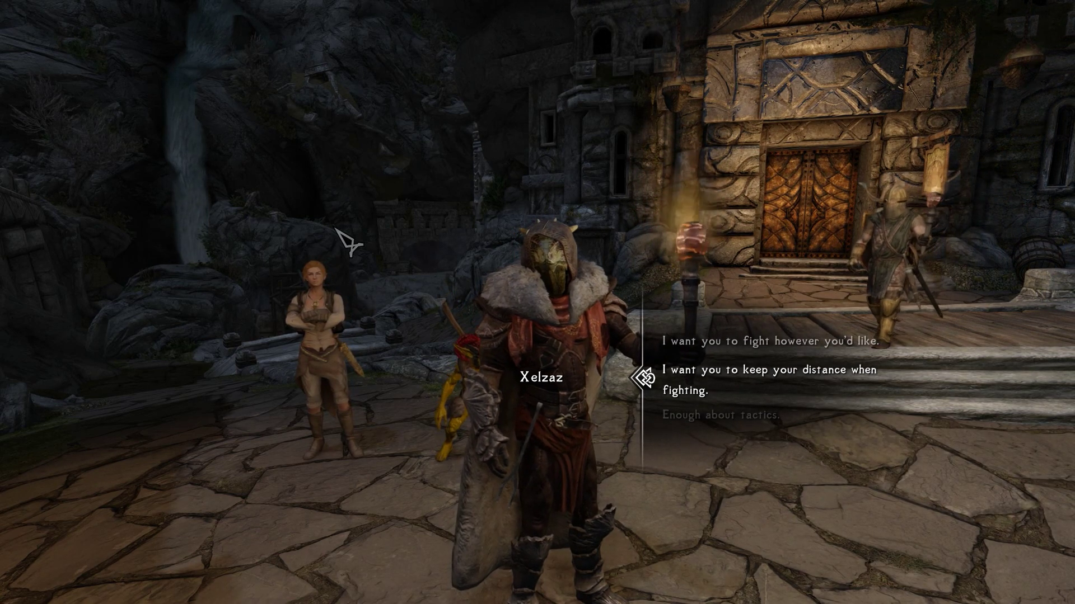
{"action": "key", "text": "e"}
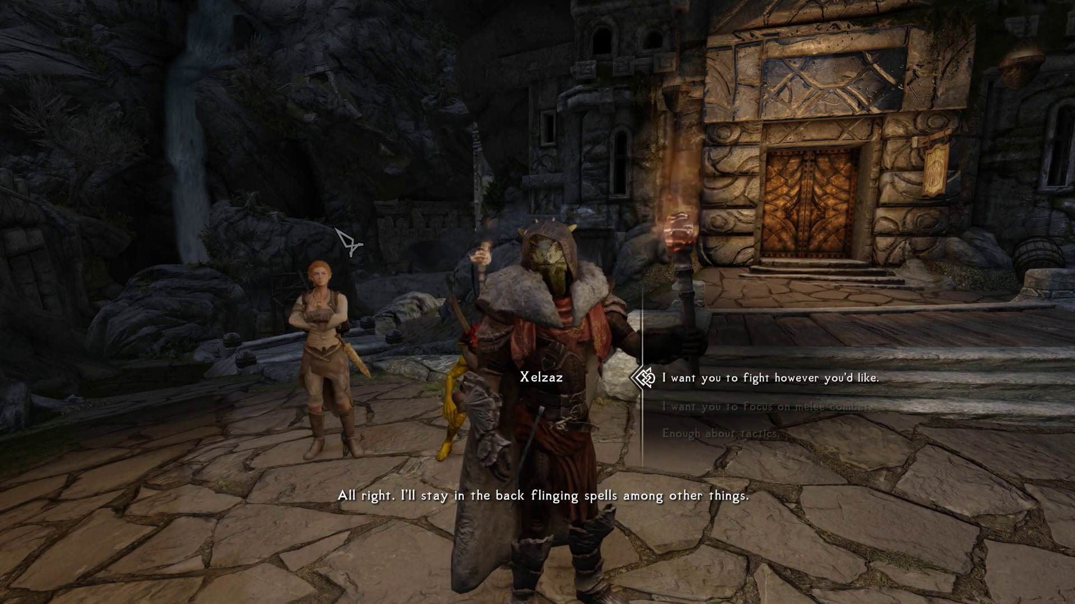
Check the global variable in the console with "getglobalvalue bpufxelzazalternatecombatstyle" and return to the dialogue
{"action": "key", "text": "Tab"}
{"action": "key", "text": "grave"}
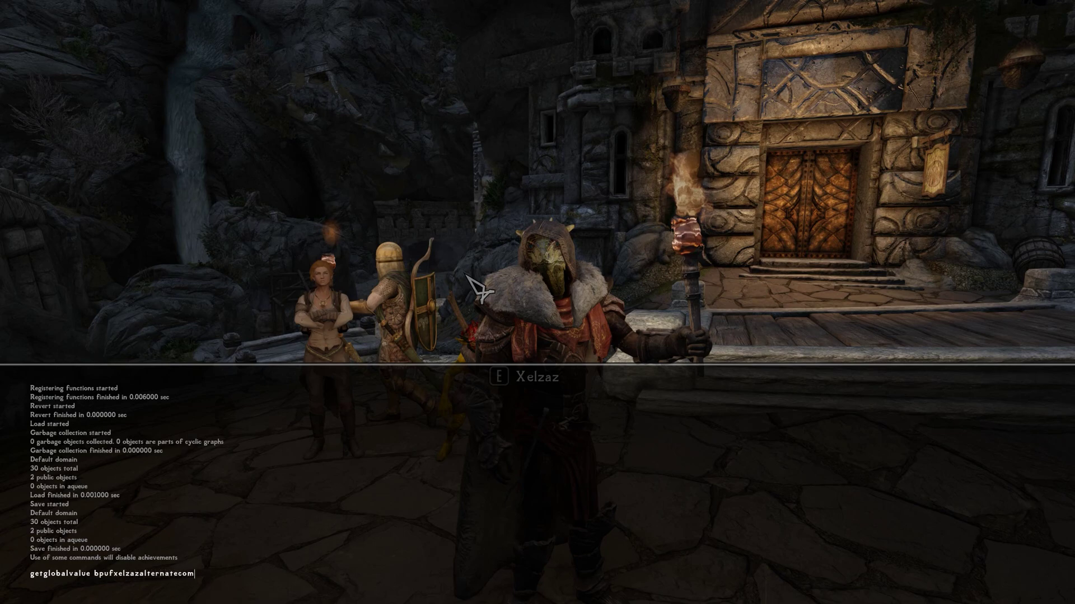
{"action": "type", "text": "le"}
{"action": "key", "text": "Return"}
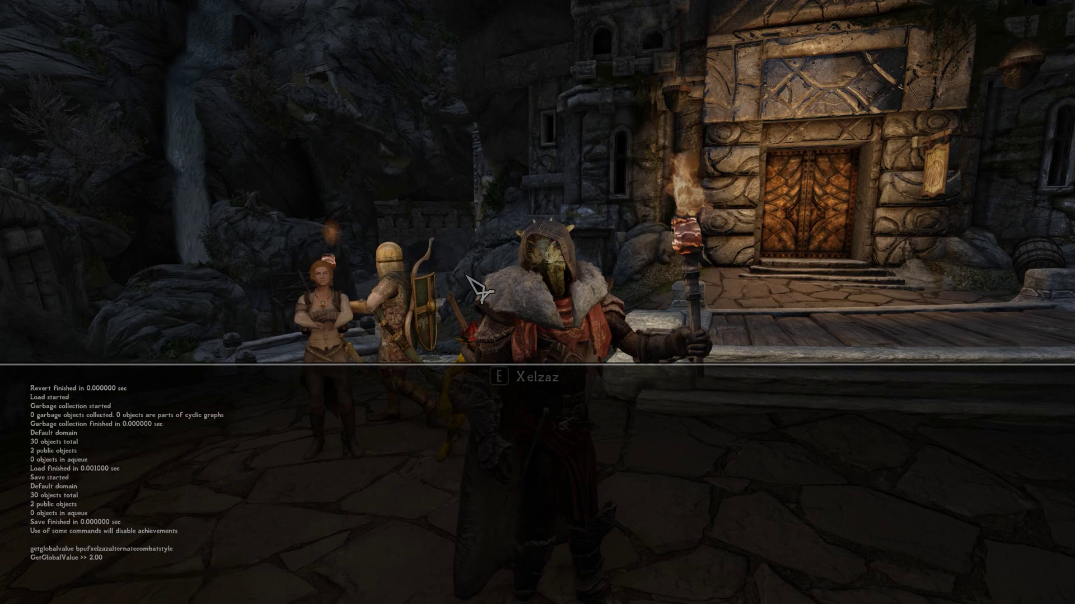
{"action": "key", "text": "grave"}
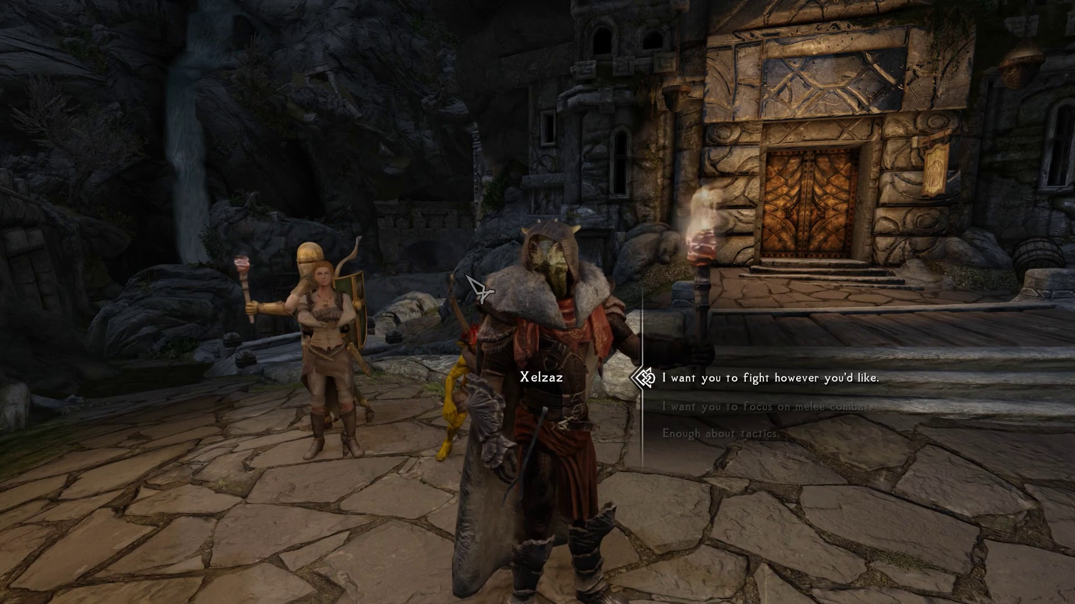
Choose the line "I want you to focus on melee combat" and repeat the getglobalvalue query in the console
{"action": "key", "text": "Down"}
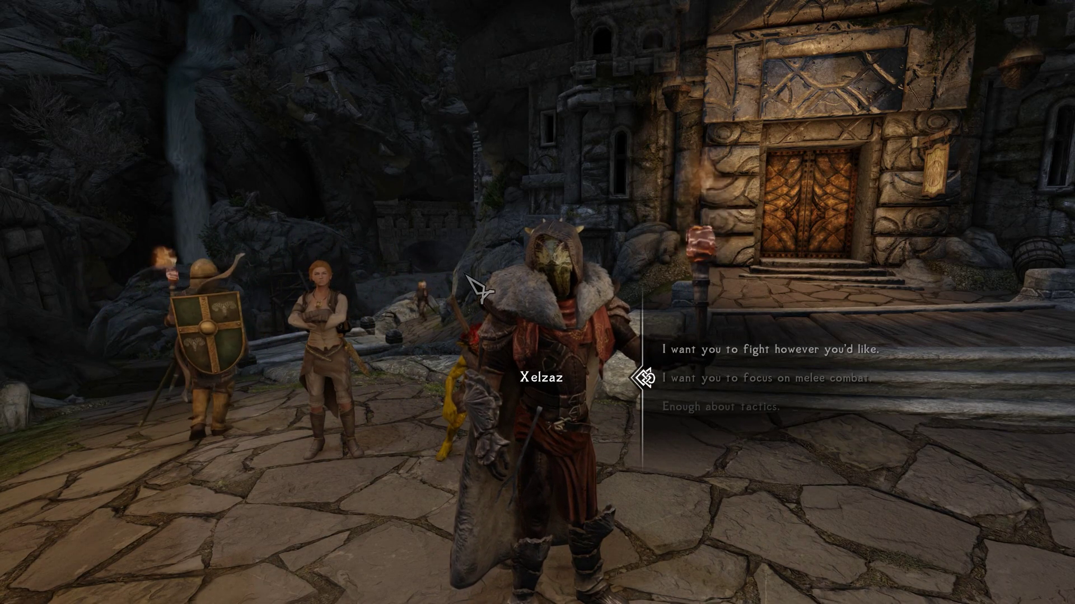
{"action": "key", "text": "e"}
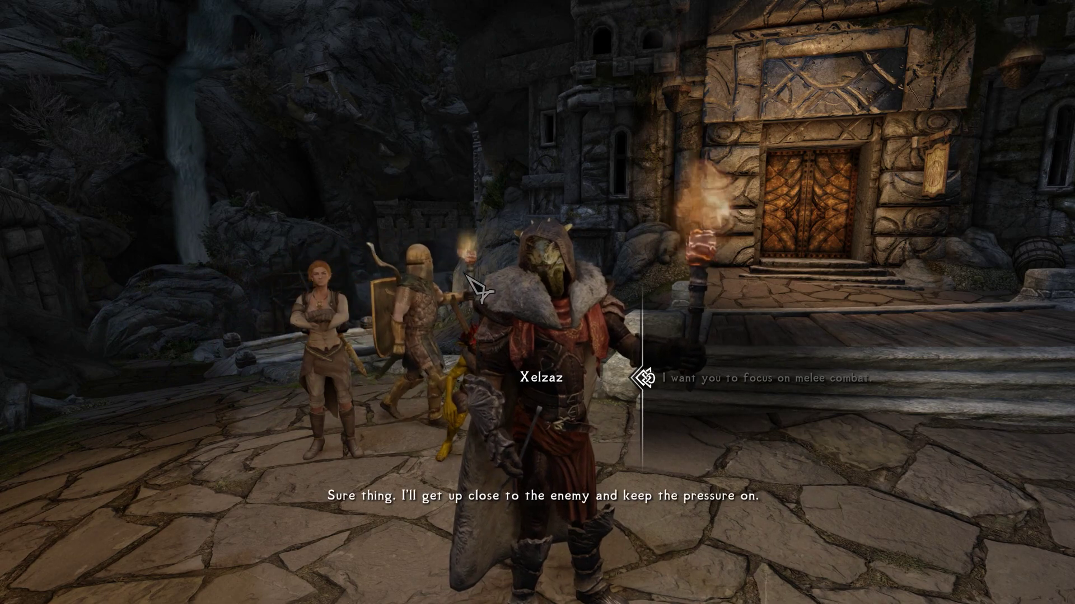
{"action": "key", "text": "grave"}
{"action": "key", "text": "Up"}
{"action": "key", "text": "Return"}
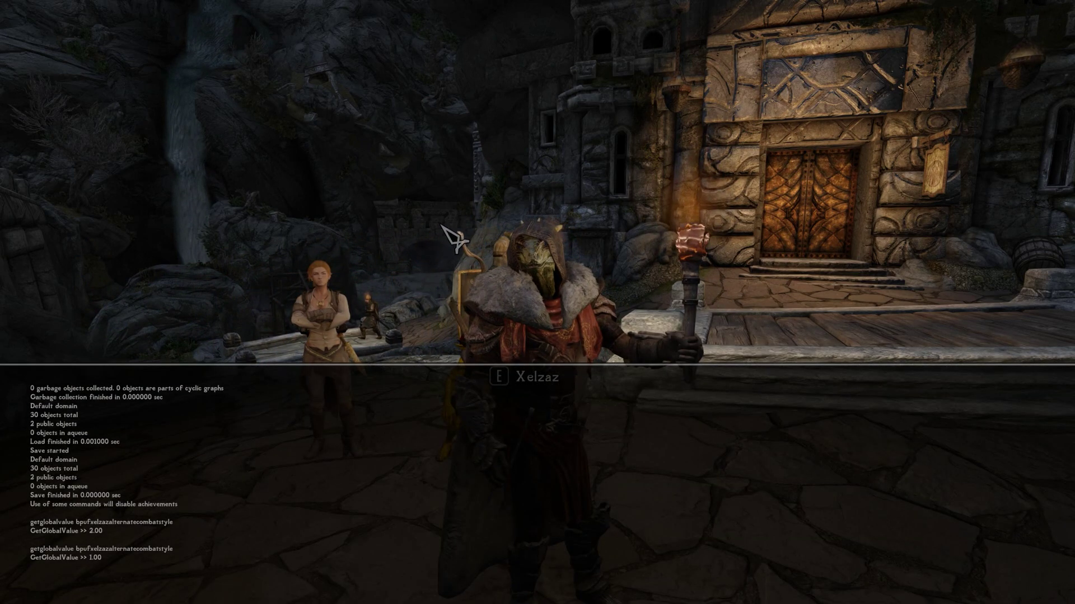
Choose the line "I want you to keep your distance when fighting." and rerun the getglobalvalue query for bpufxelzazalternatecombatstyle
{"action": "key", "text": "grave"}
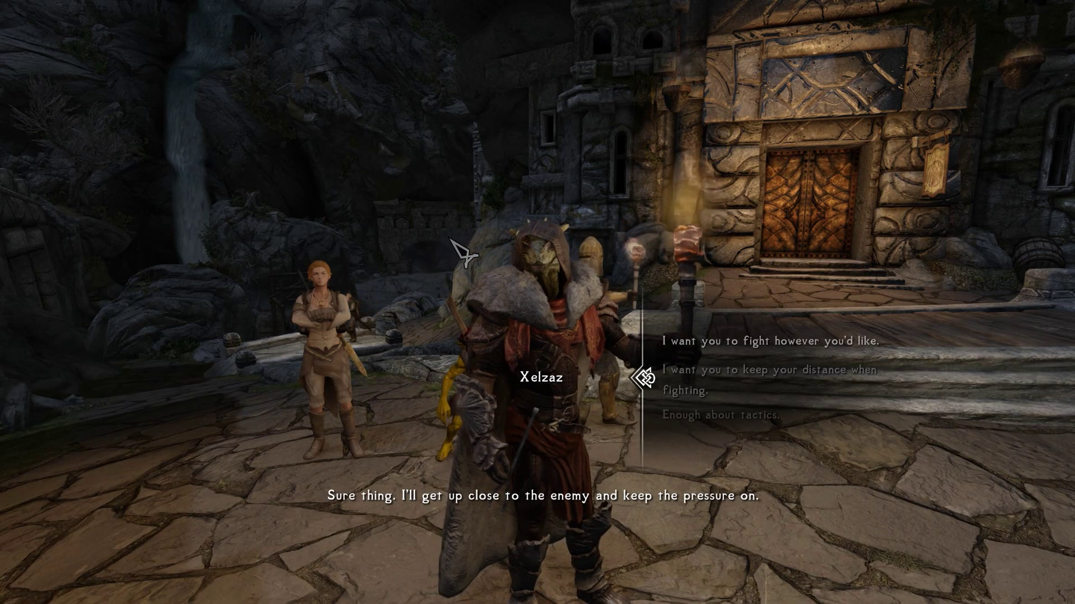
{"action": "key", "text": "Down"}
{"action": "key", "text": "e"}
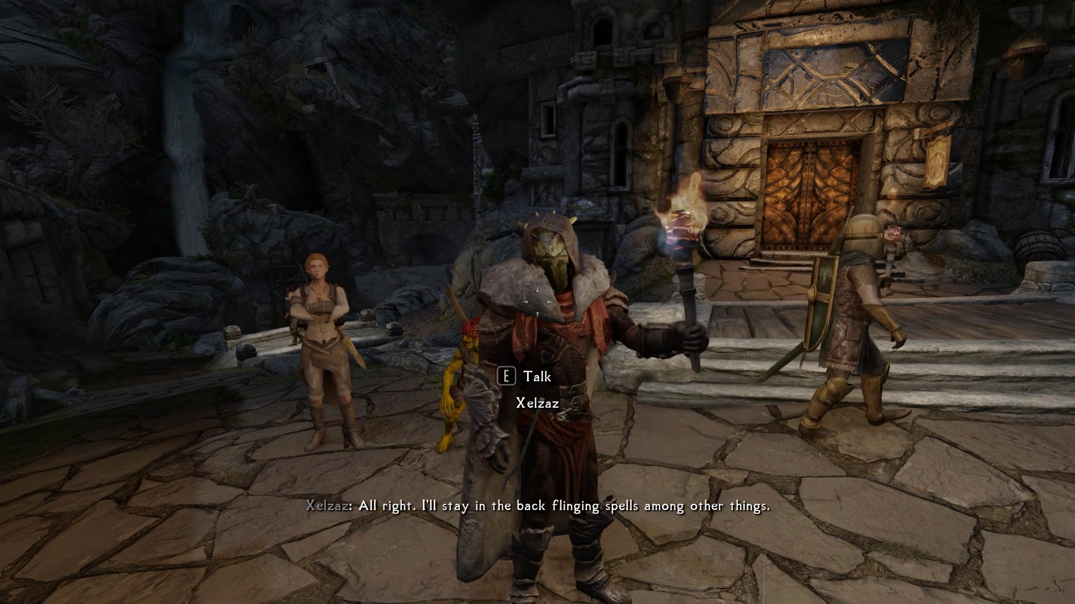
{"action": "key", "text": "grave"}
{"action": "key", "text": "Up"}
{"action": "key", "text": "Return"}
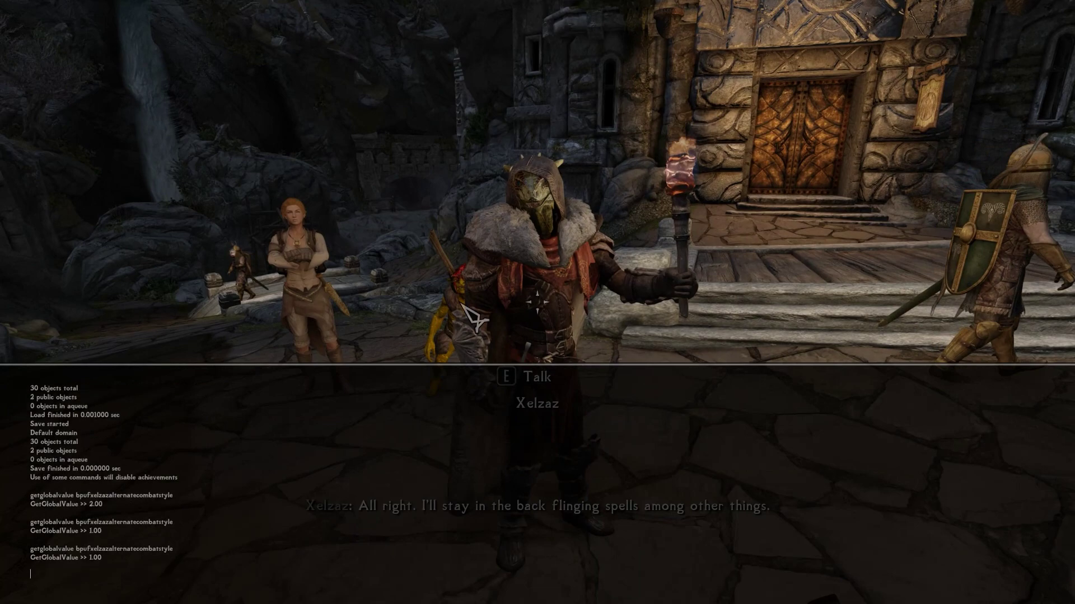
{"action": "key", "text": "grave"}
{"action": "key", "text": "grave"}
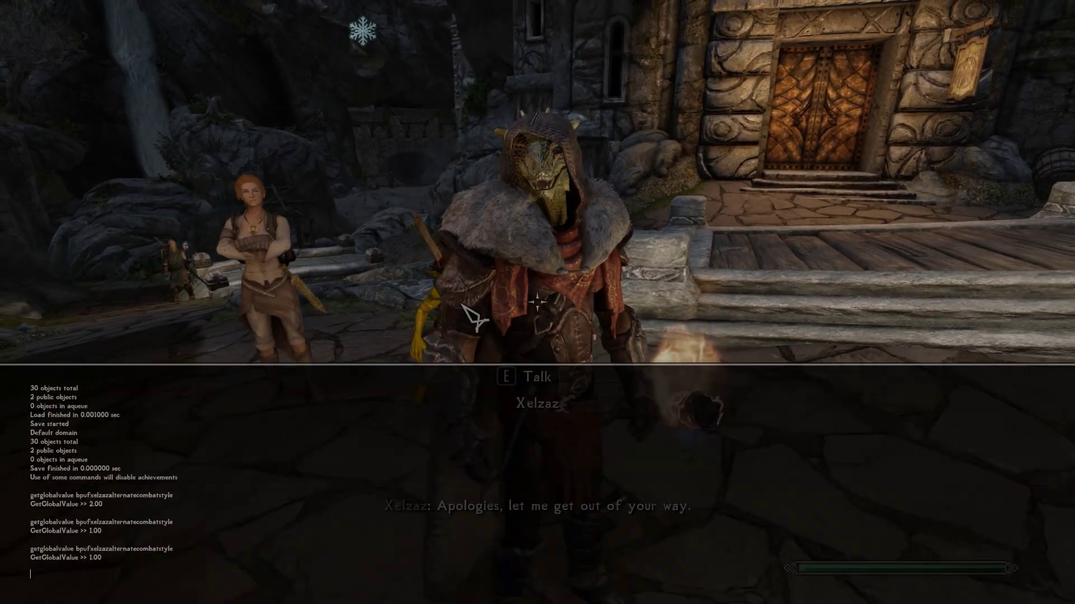
{"action": "key", "text": "grave"}
{"action": "key", "text": "grave"}
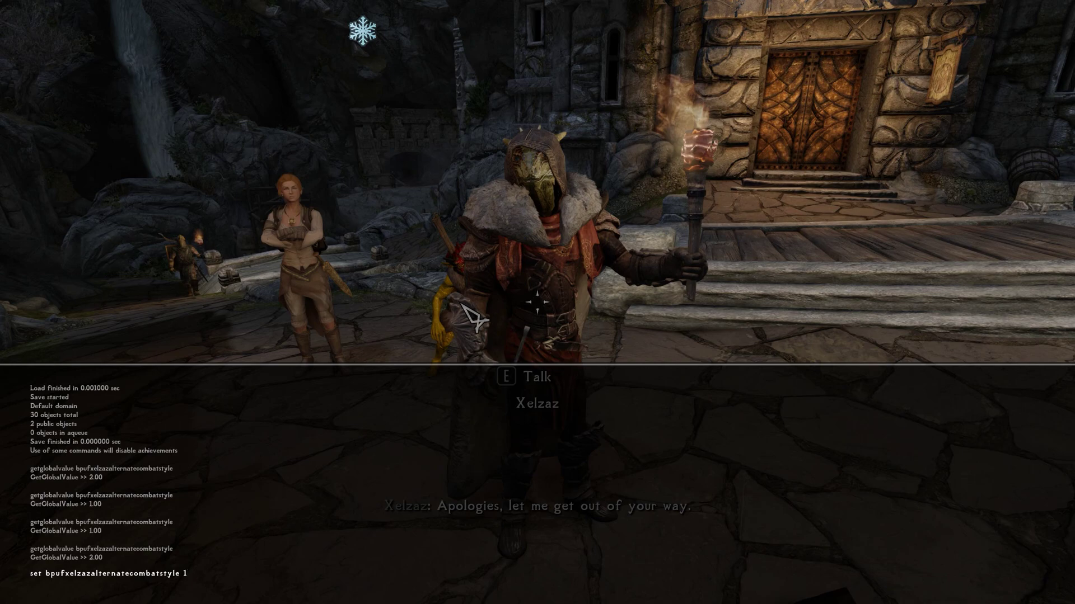
Set the global variable to 1 with the console command "set bpufxelzazalternatecombatstyle to 1"
{"action": "key", "text": "Return"}
{"action": "key", "text": "Up"}
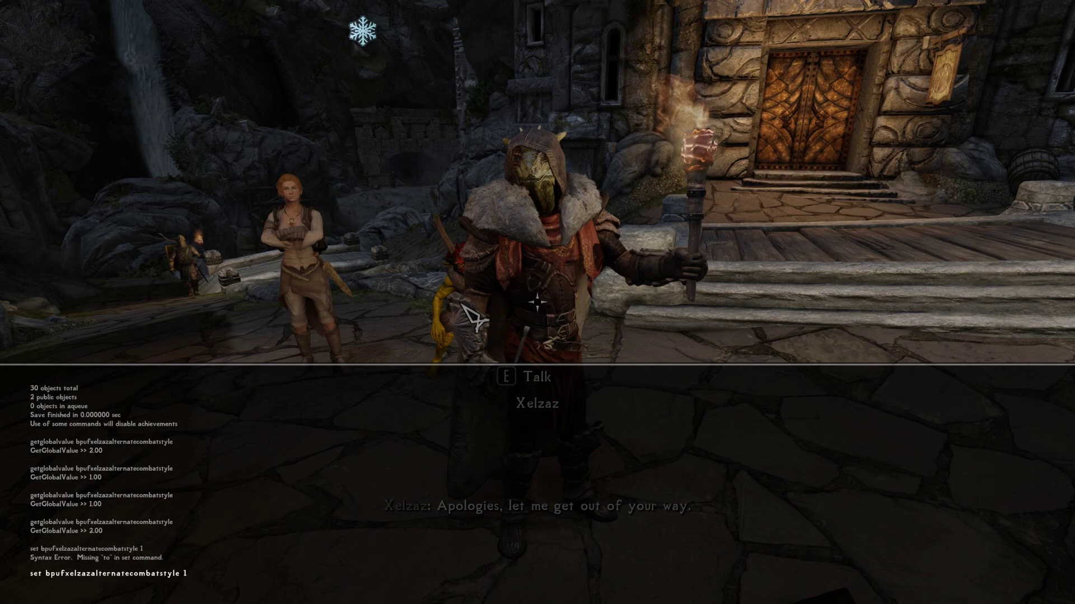
{"action": "key", "text": "Return"}
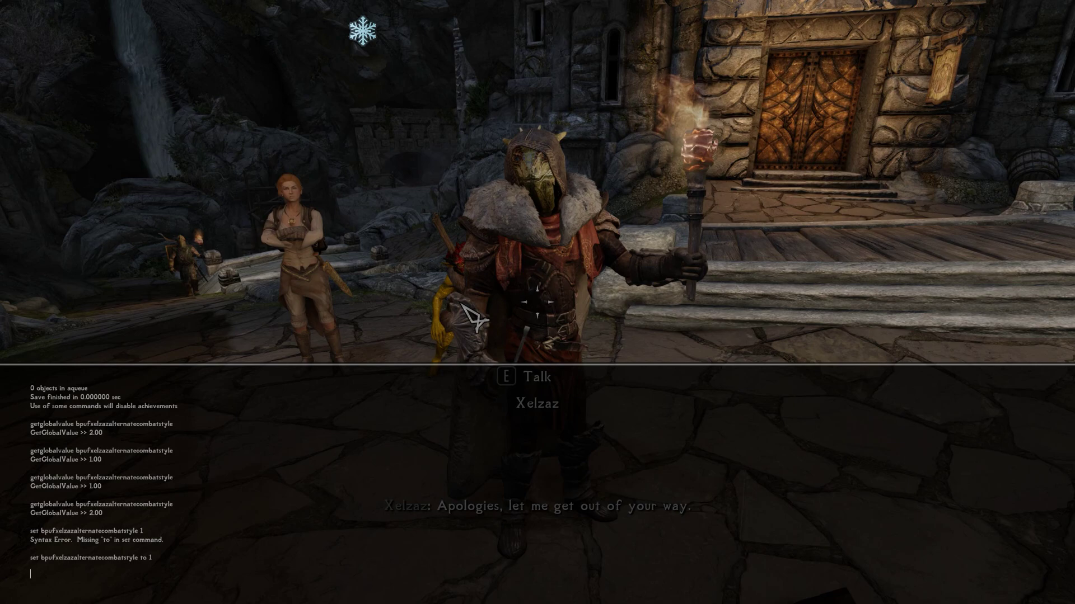
Verify the global variable with "getglobalvalue bpufxelzazalternatecombatstyle" and close the console
{"action": "key", "text": "Up"}
{"action": "key", "text": "Up"}
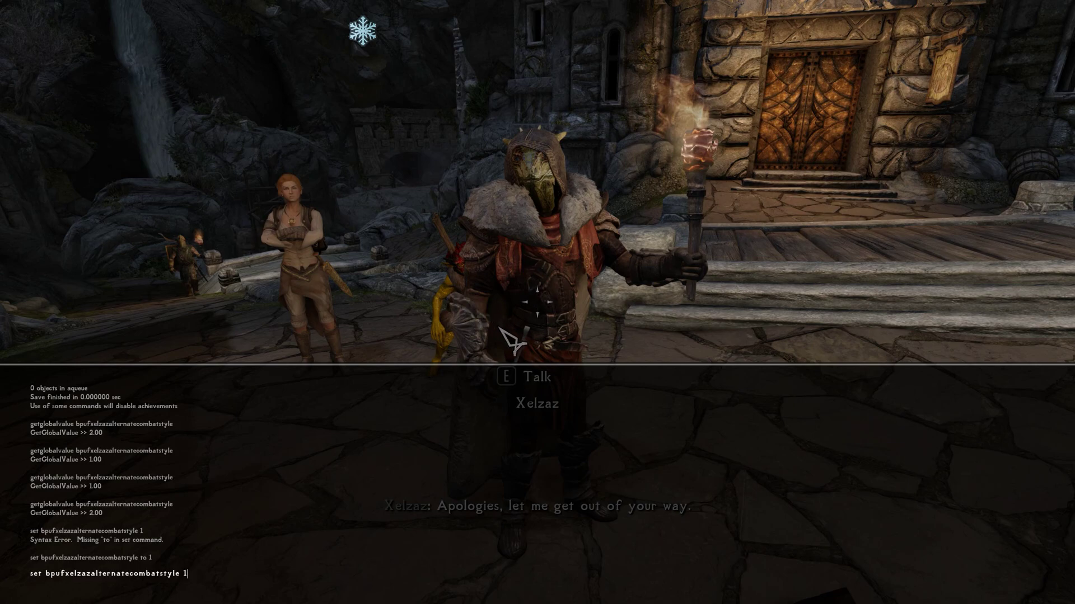
{"action": "key", "text": "Return"}
{"action": "key", "text": "Up"}
{"action": "key", "text": "Up"}
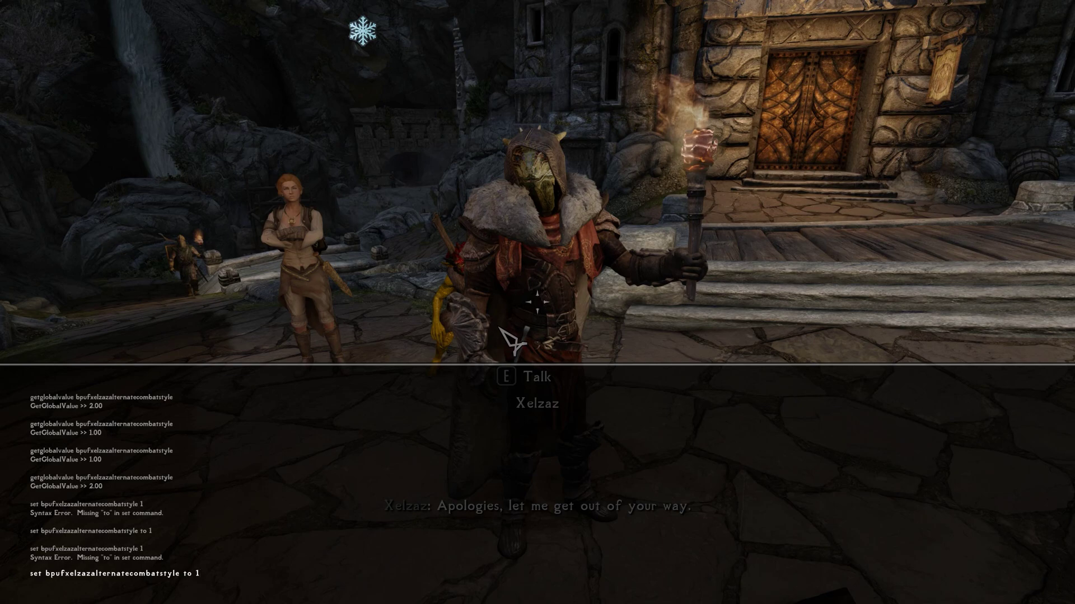
{"action": "key", "text": "Up"}
{"action": "key", "text": "Up"}
{"action": "key", "text": "Return"}
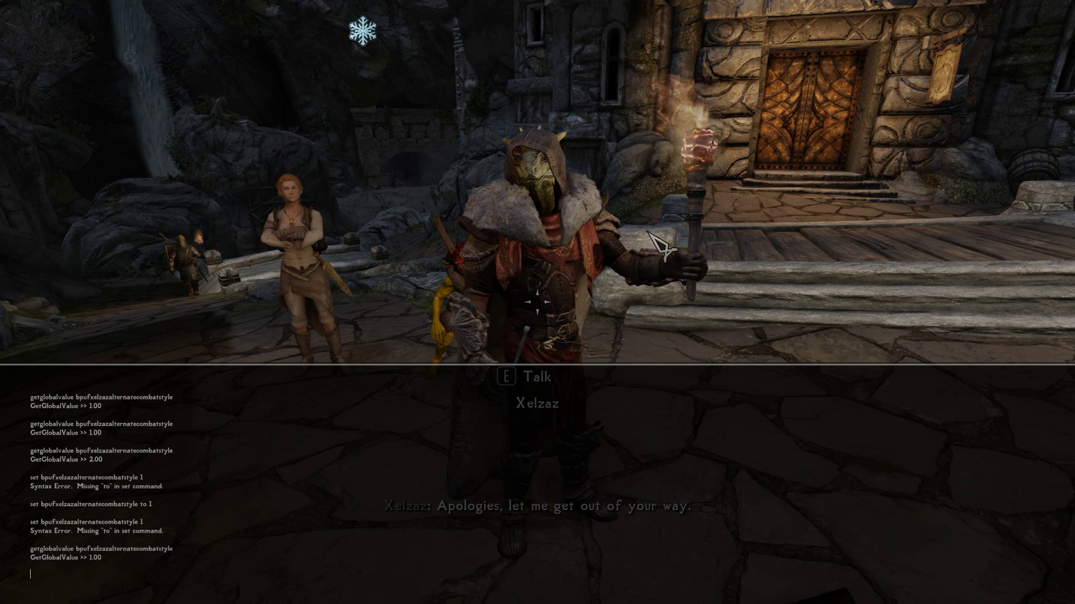
{"action": "key", "text": "grave"}
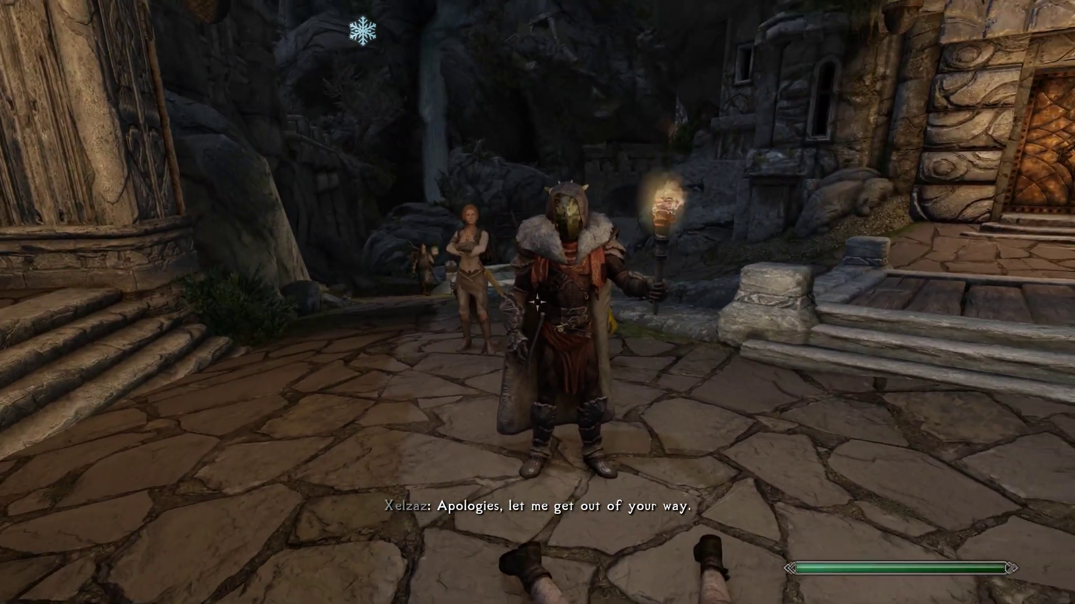
Select Xelzaz in the console and look through his reference details, down to the Current Package entry
{"action": "key", "text": "s"}
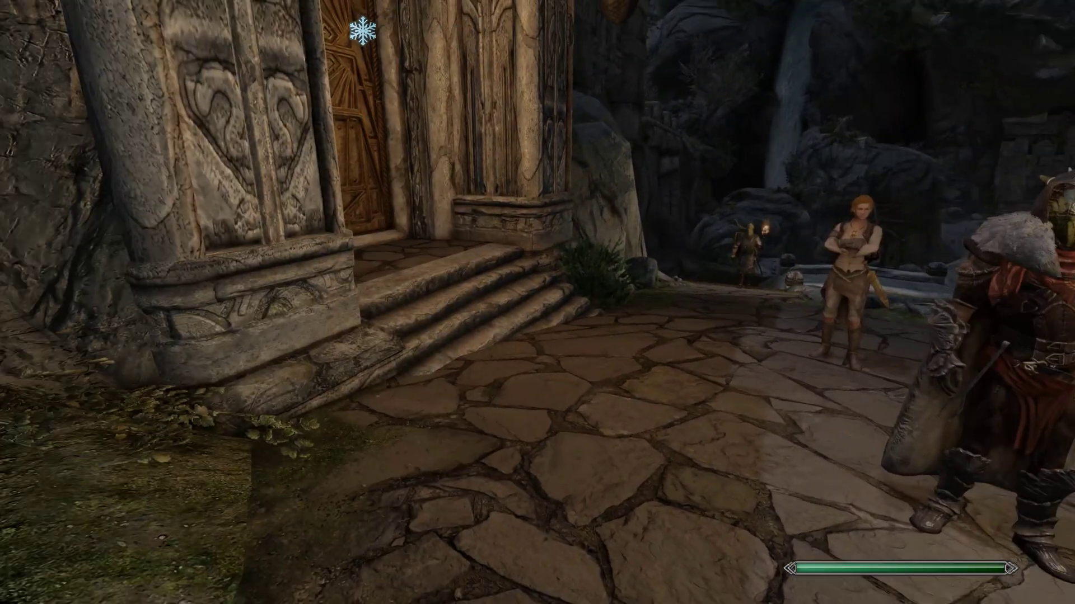
{"action": "key", "text": "w"}
{"action": "key", "text": "grave"}
{"action": "left_click", "coordinate": [621, 246]}
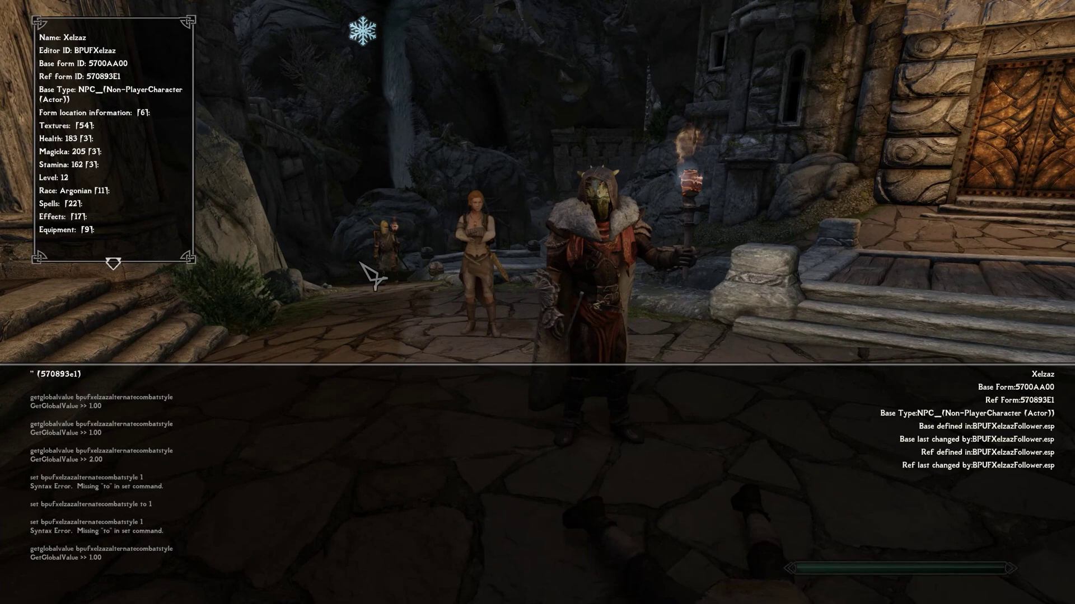
{"action": "left_click", "coordinate": [114, 264]}
{"action": "left_click", "coordinate": [115, 264]}
{"action": "left_click", "coordinate": [115, 264]}
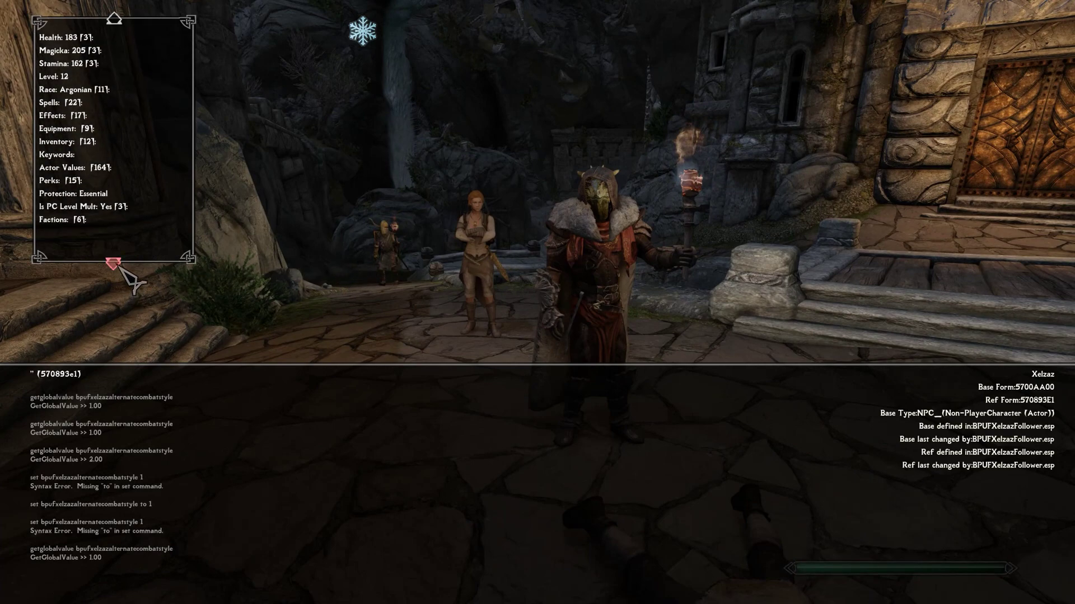
{"action": "left_click", "coordinate": [117, 264]}
{"action": "scroll", "coordinate": [119, 267], "scroll_direction": "down", "scroll_amount": 2}
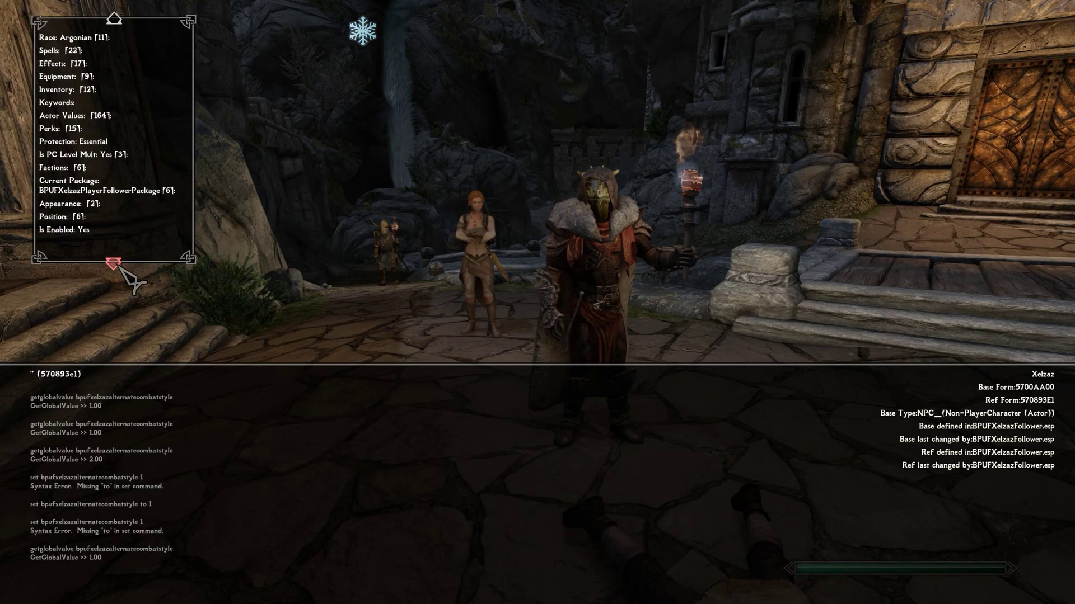
{"action": "scroll", "coordinate": [118, 269], "scroll_direction": "down", "scroll_amount": 2}
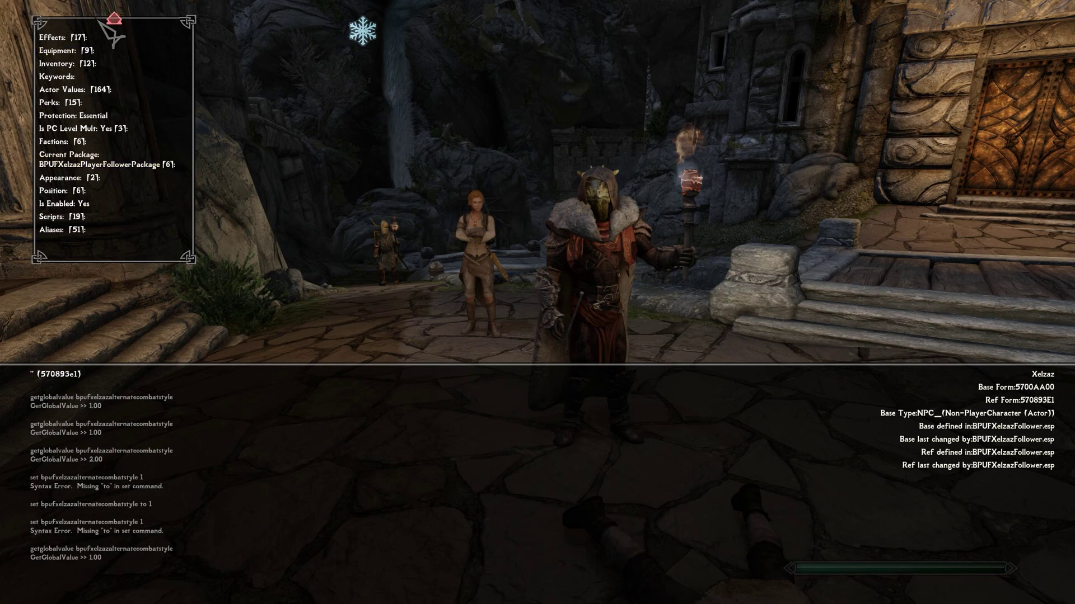
{"action": "scroll", "coordinate": [98, 22], "scroll_direction": "up", "scroll_amount": 10}
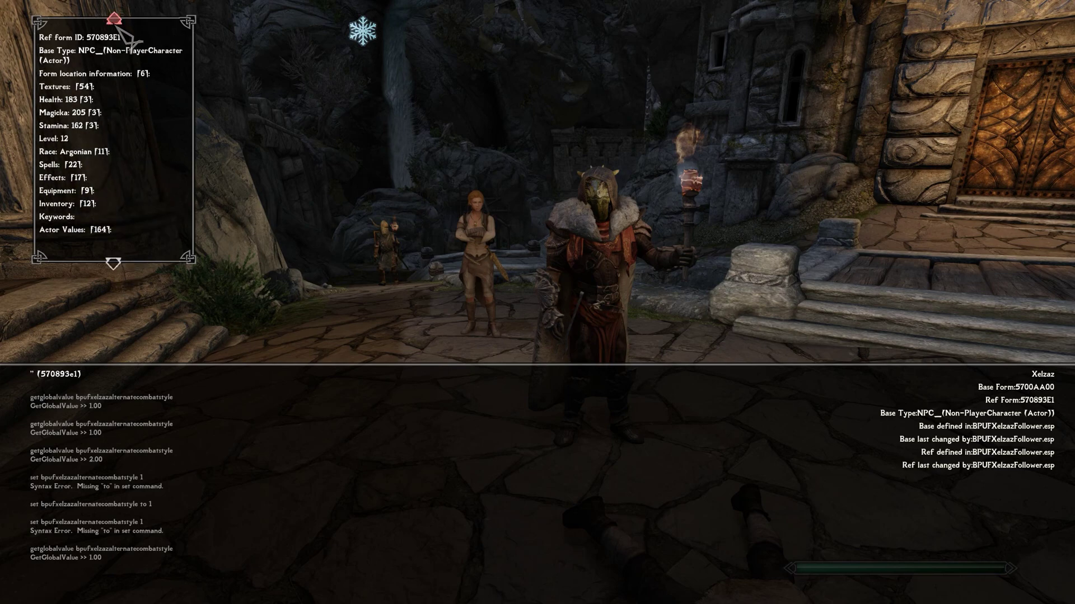
{"action": "scroll", "coordinate": [116, 26], "scroll_direction": "up", "scroll_amount": 3}
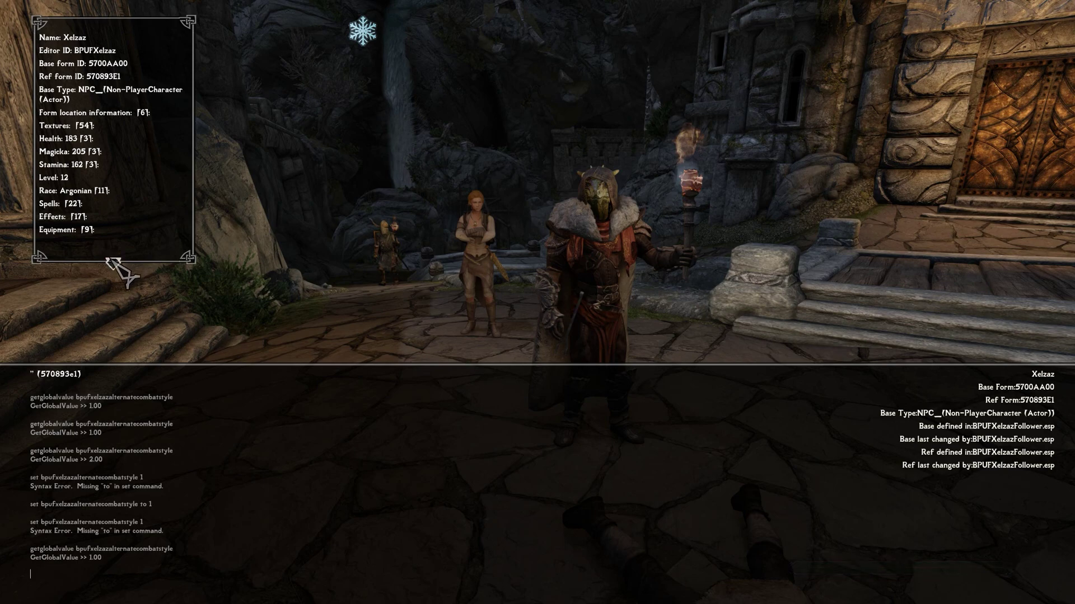
{"action": "left_click", "coordinate": [113, 262]}
{"action": "scroll", "coordinate": [114, 262], "scroll_direction": "down", "scroll_amount": 9}
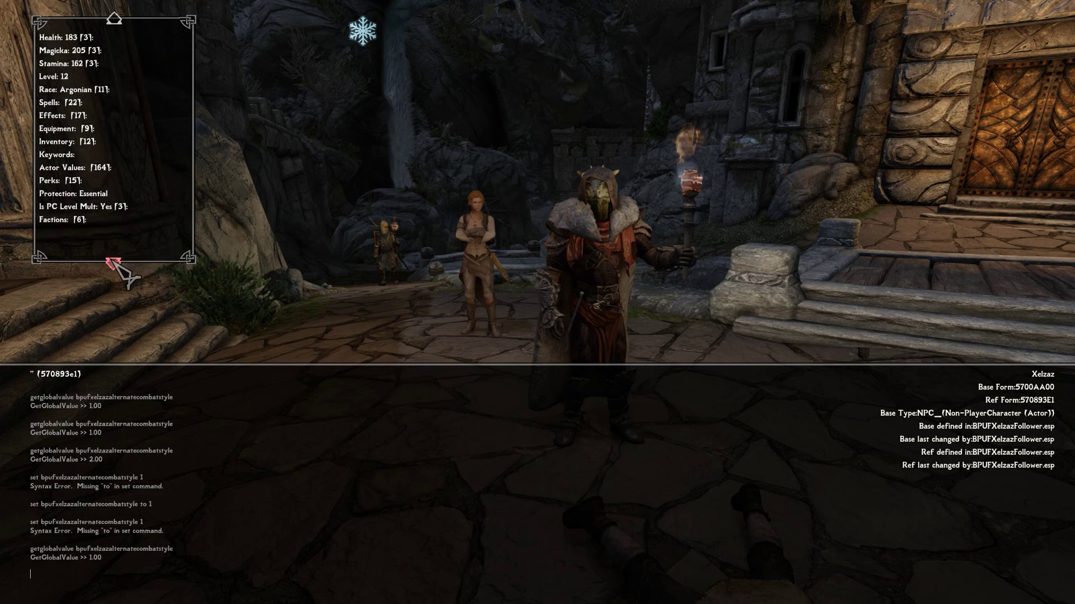
{"action": "scroll", "coordinate": [113, 262], "scroll_direction": "down", "scroll_amount": 2}
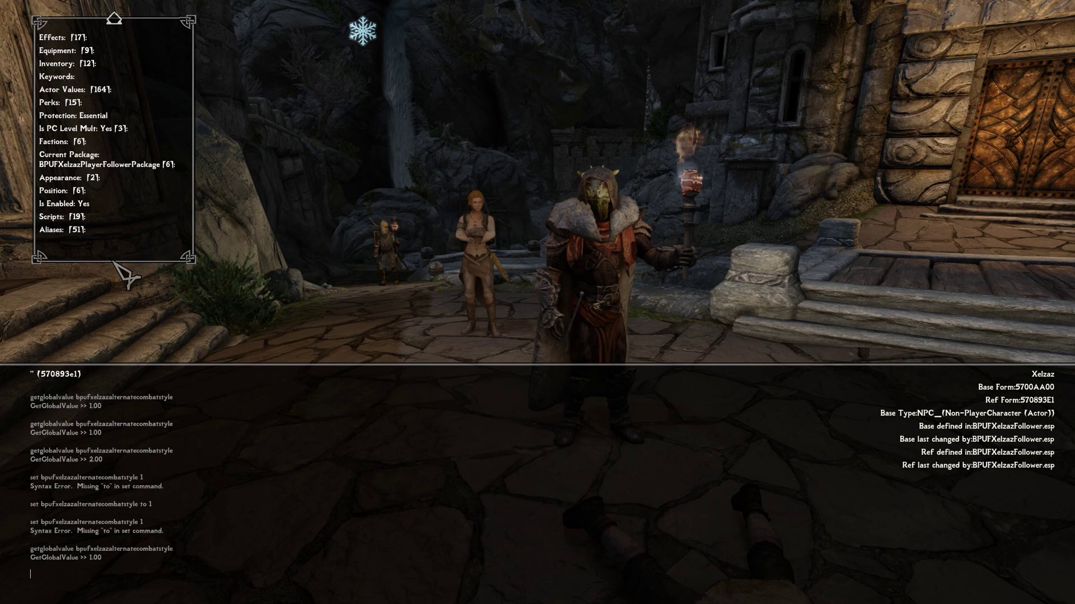
Close the console, equip the Steel Crossbow and Steel Bolts, and shoot at the passing city guard to start a fight
{"action": "key", "text": "grave"}
{"action": "key", "text": "r"}
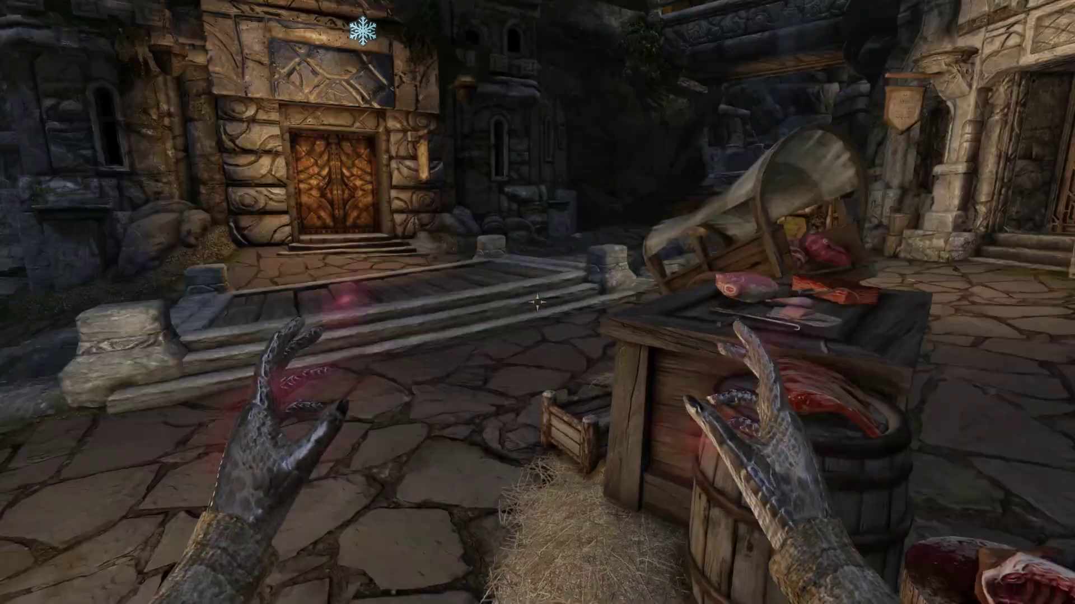
{"action": "key", "text": "i"}
{"action": "key", "text": "d"}
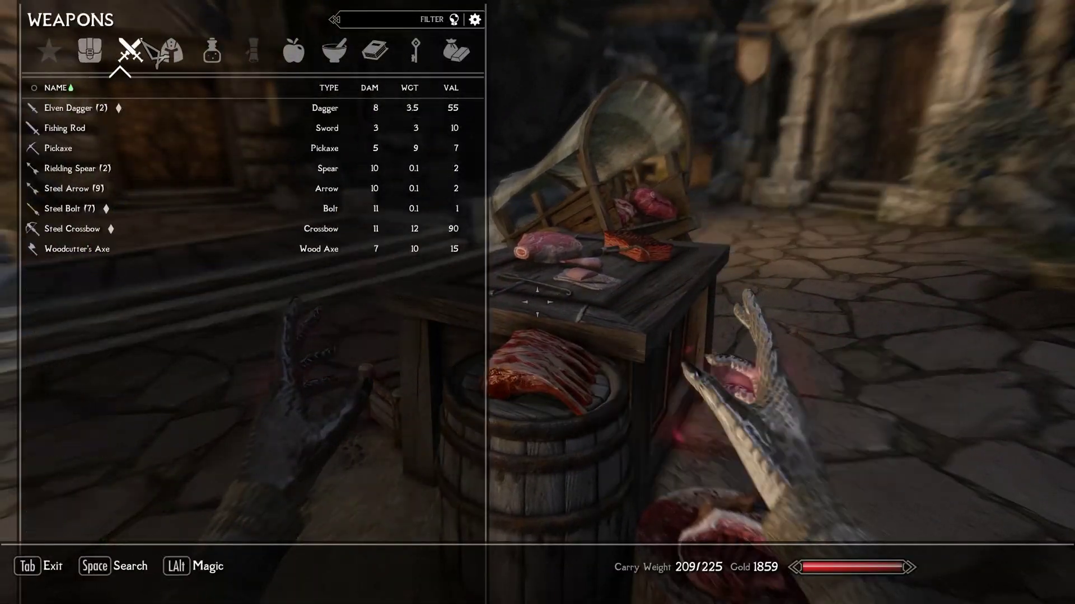
{"action": "left_click", "coordinate": [130, 229]}
{"action": "left_click", "coordinate": [132, 211]}
{"action": "key", "text": "Tab"}
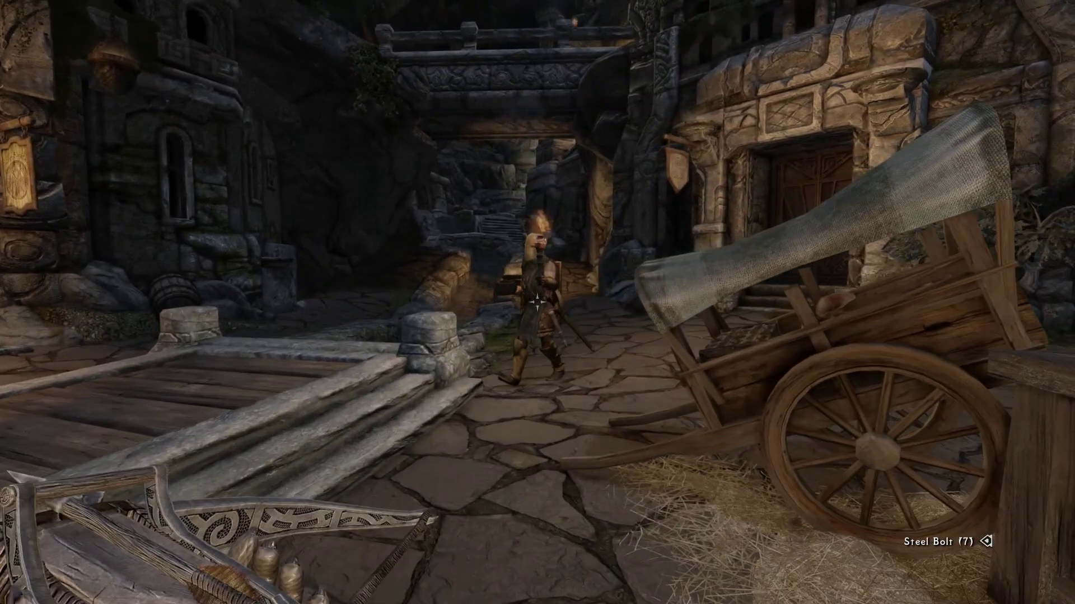
{"action": "left_click", "coordinate": [537, 302]}
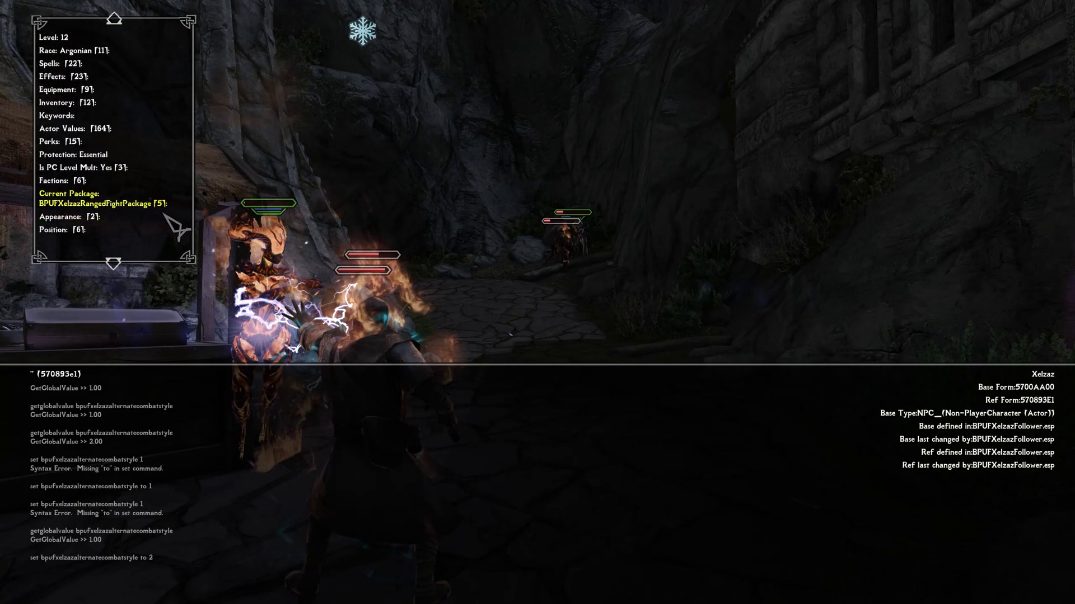
Resume the battle from the console and move through it to watch how Xelzaz fights with the ranged package
{"action": "key", "text": "grave"}
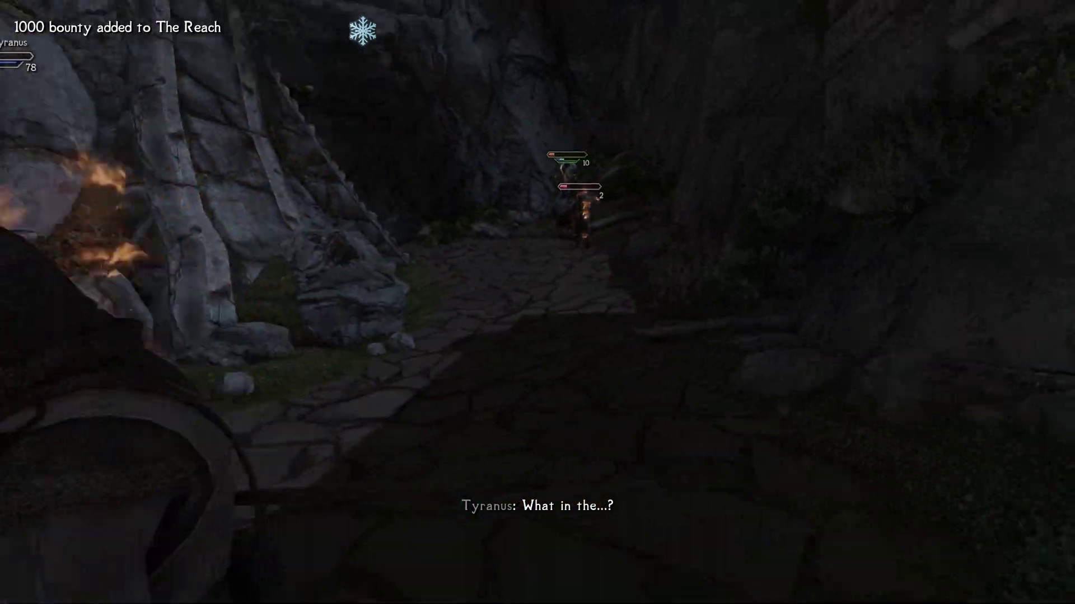
{"action": "key", "text": "w"}
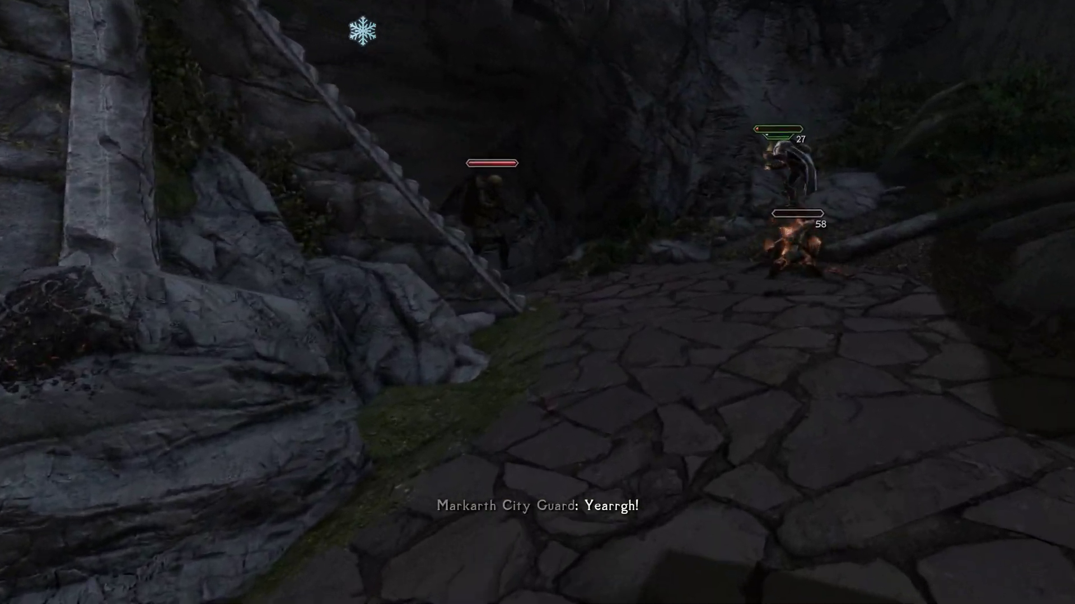
{"action": "key", "text": "w"}
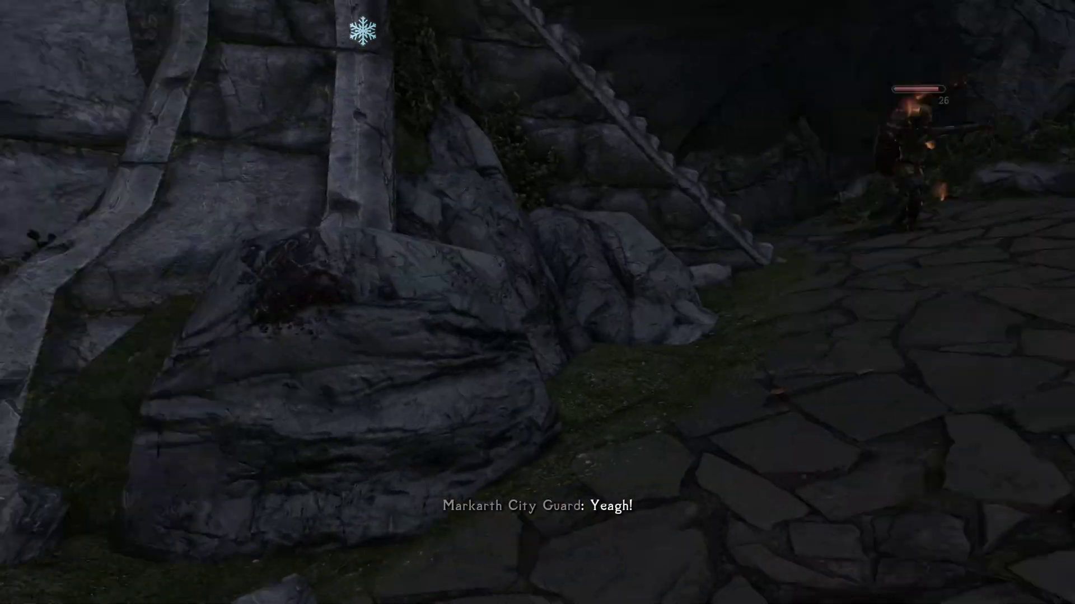
{"action": "key", "text": "w"}
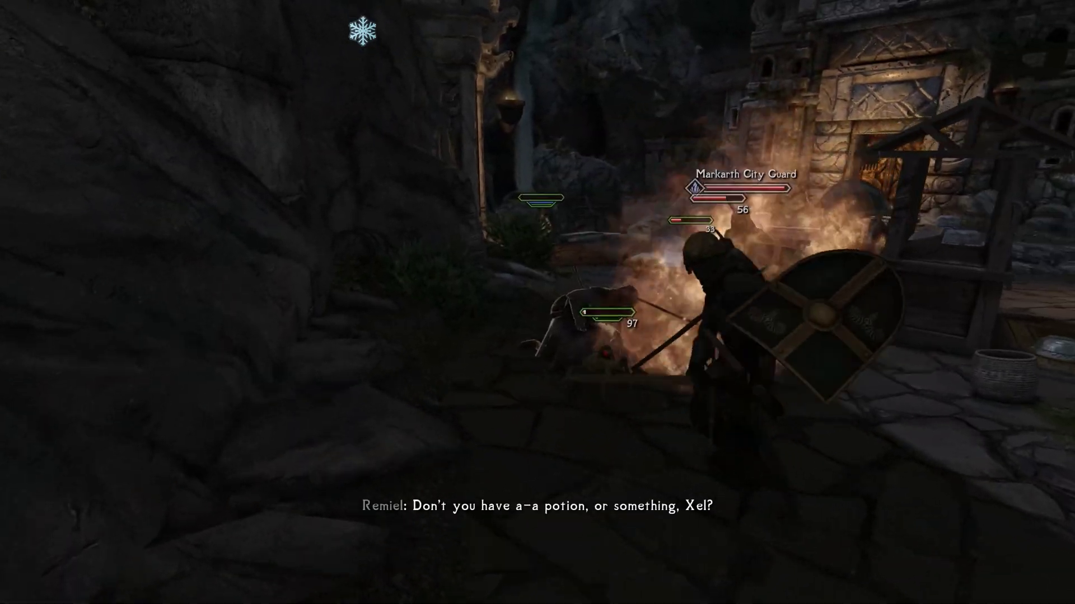
{"action": "key", "text": "w"}
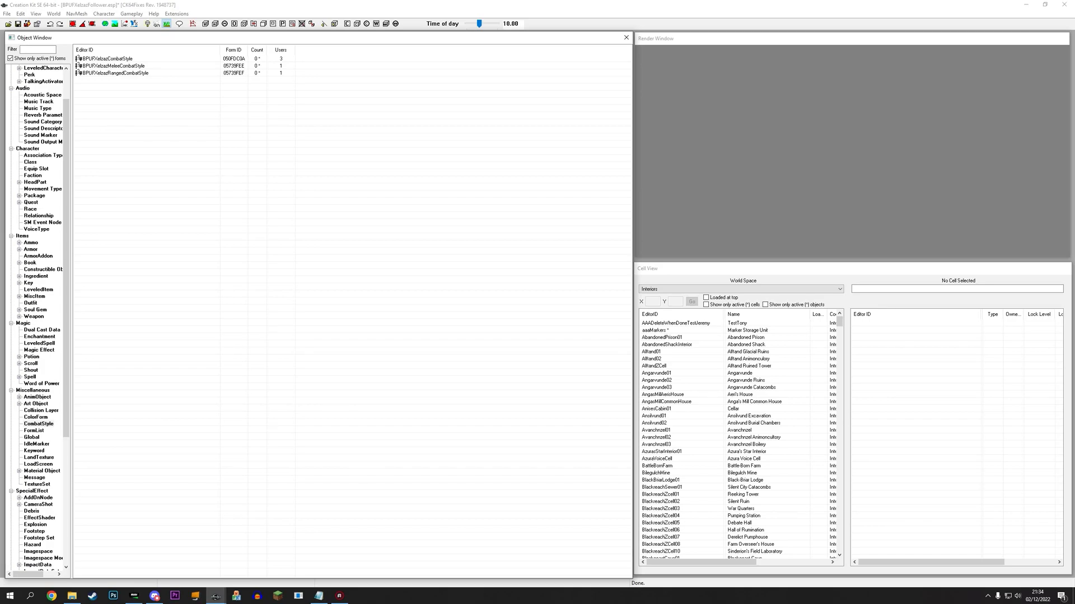
Switch to Creation Kit and browse to the Actors categories in the Object Window
{"action": "left_click_drag", "start_coordinate": [66, 268], "coordinate": [66, 241]}
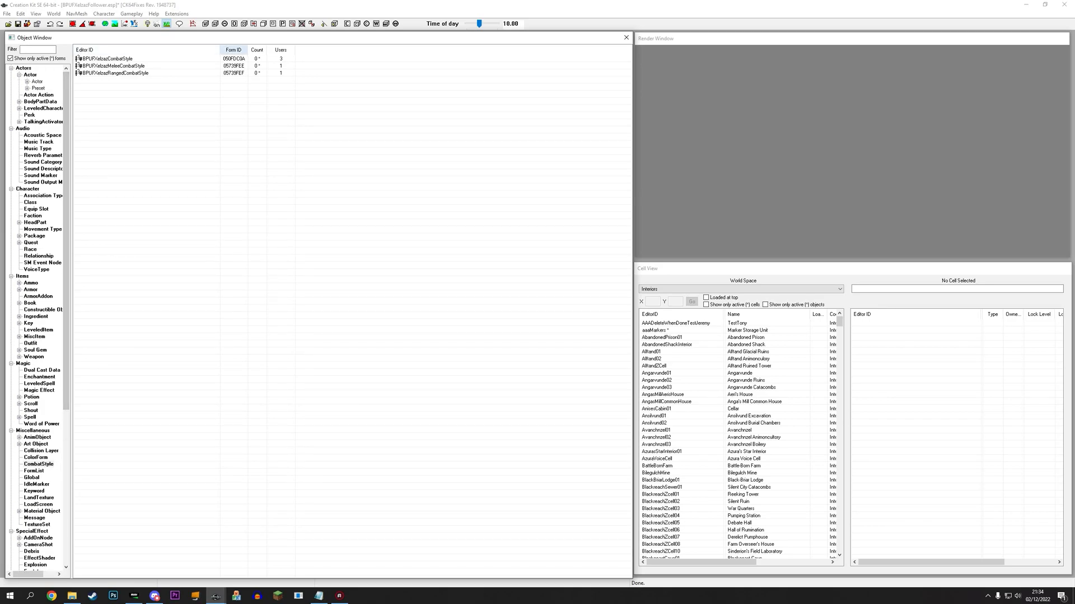